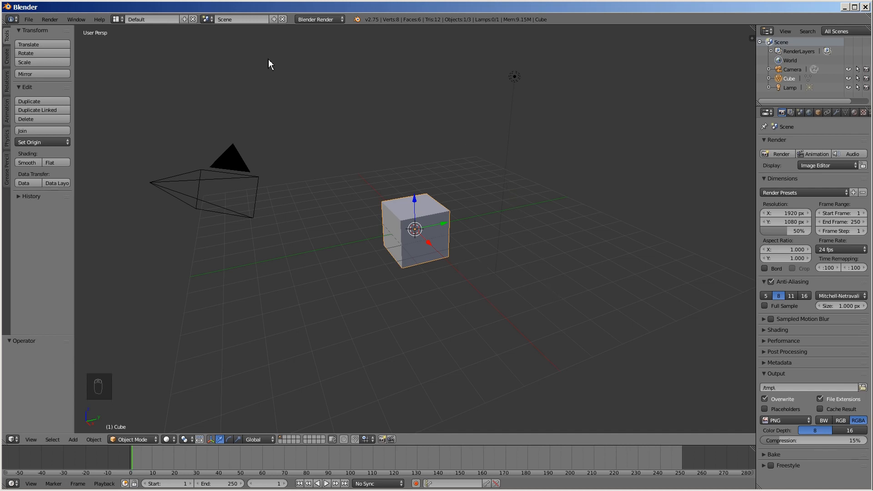
# Check in the user preferences whether the Add Mesh: Extra Objects add-on is enabled.
pyautogui.click(33, 20)
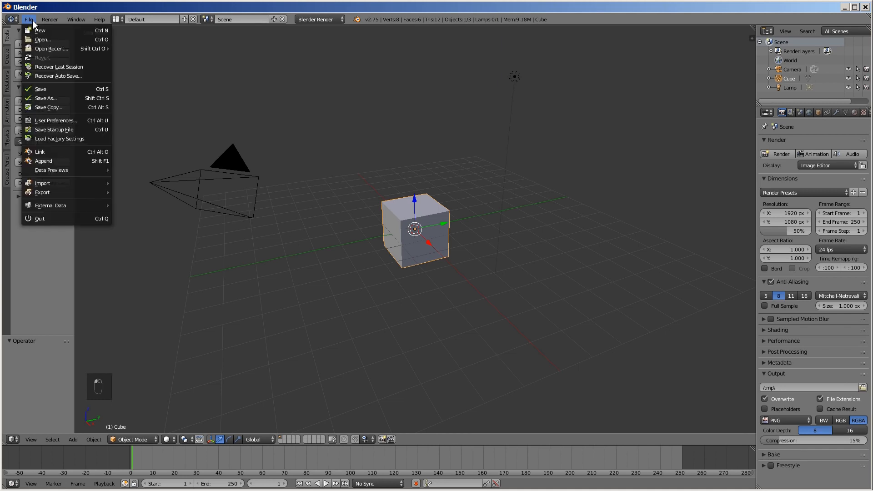
pyautogui.click(61, 123)
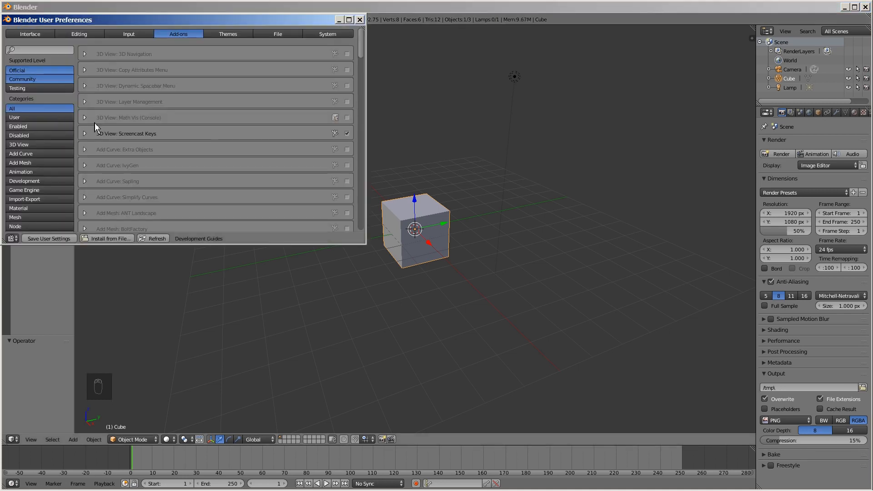
pyautogui.scroll(-5, 363, 68)
pyautogui.scroll(-2, 364, 72)
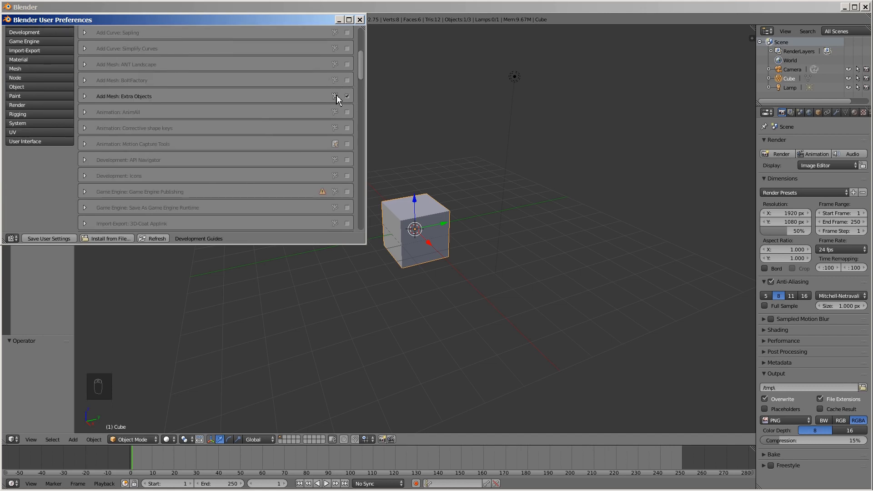
pyautogui.click(359, 19)
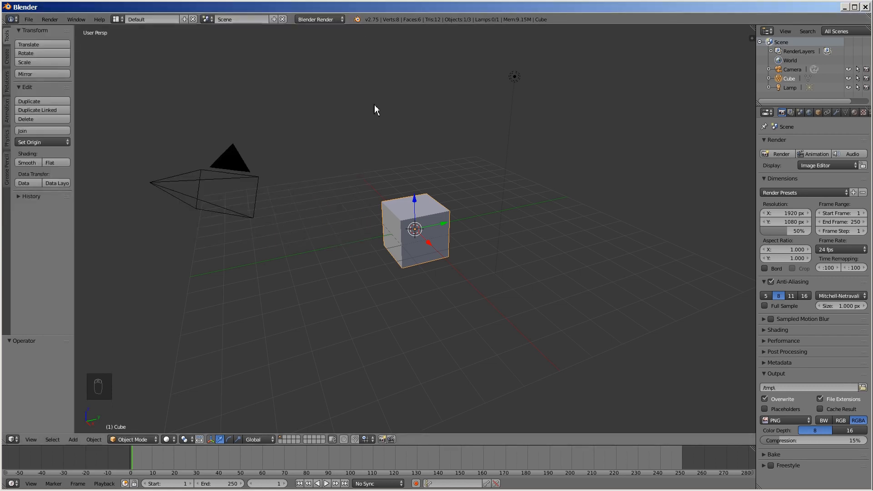
# Delete the default cube and set the pivot point to 3D Cursor.
pyautogui.press('x')
pyautogui.click(423, 257)
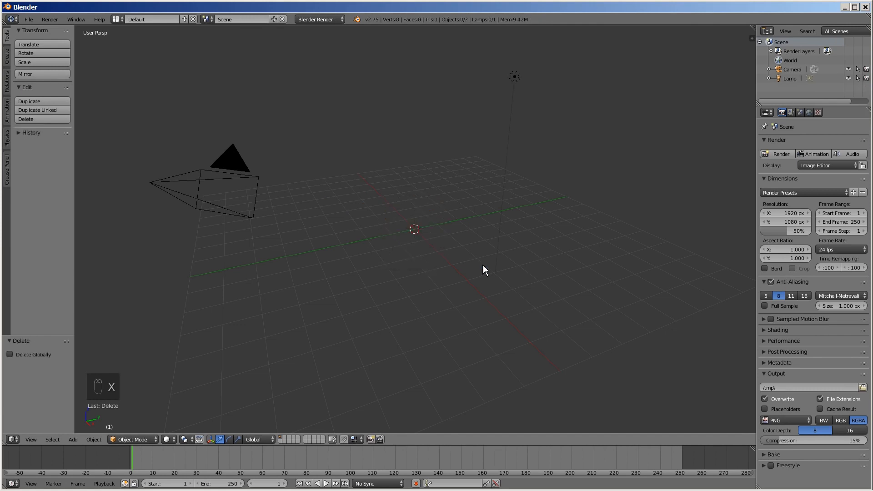
pyautogui.click(187, 440)
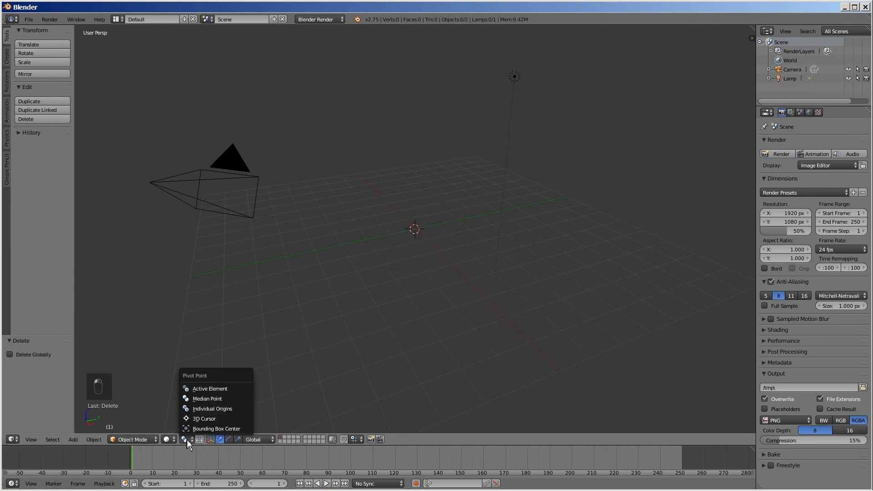
pyautogui.click(228, 419)
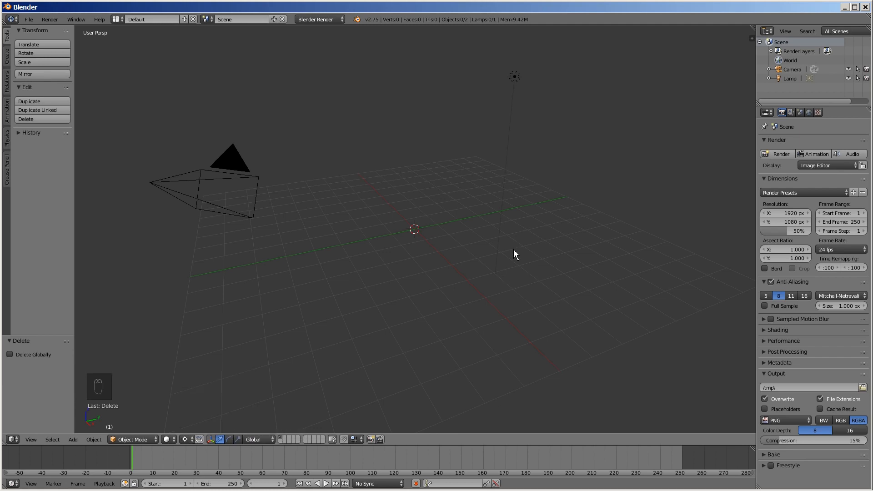
# Add an X,Y,Z math function surface at the origin, working in the top orthographic view.
pyautogui.press('KP_7')
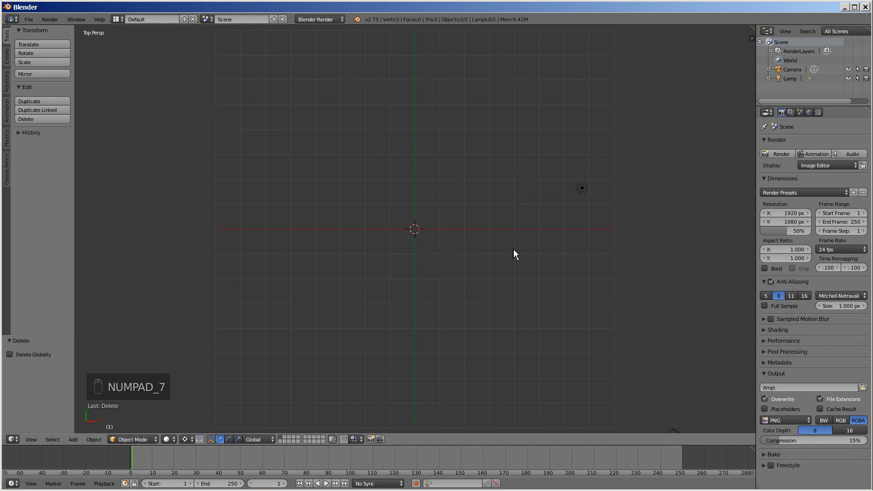
pyautogui.press('KP_5')
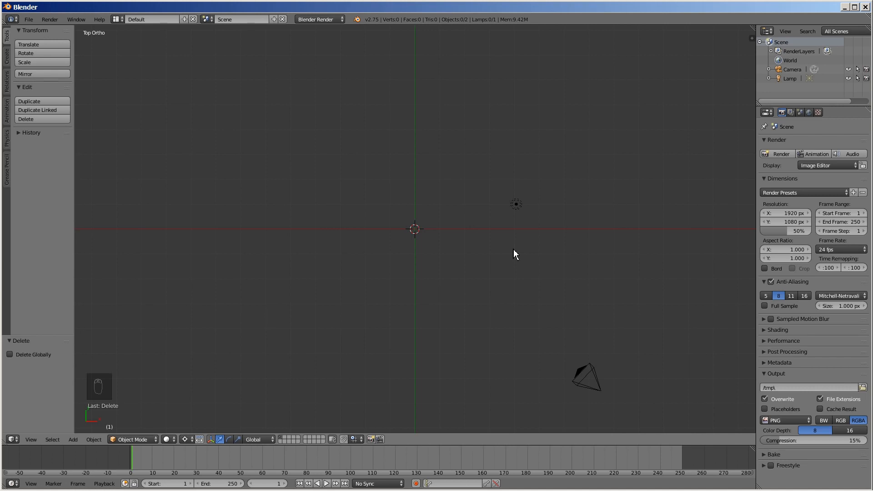
pyautogui.hotkey('shift', 'a')
pyautogui.moveTo(513, 250)
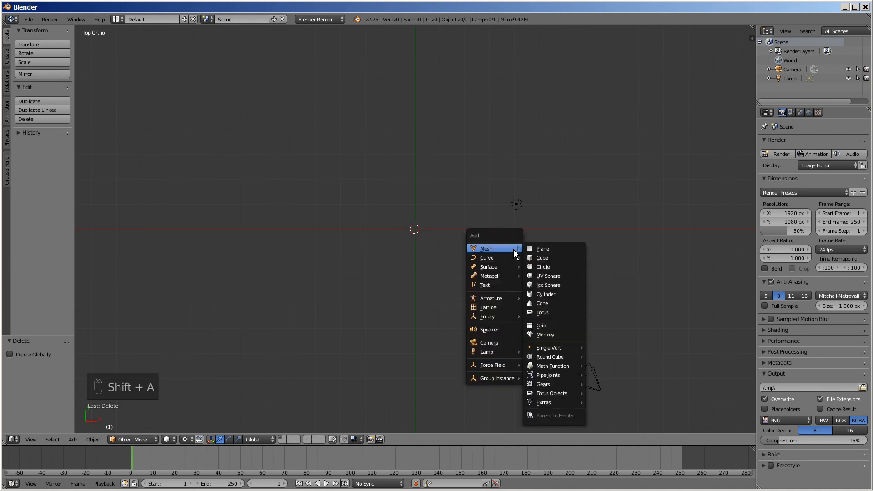
pyautogui.moveTo(543, 358)
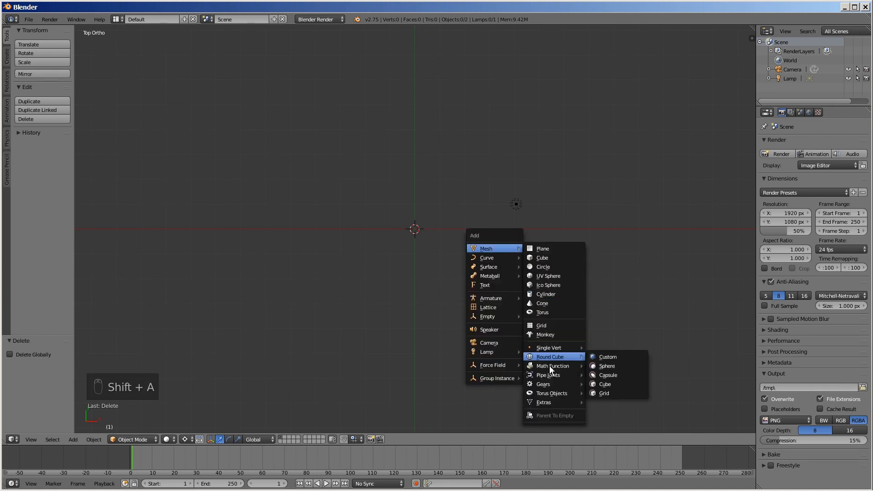
pyautogui.click(613, 374)
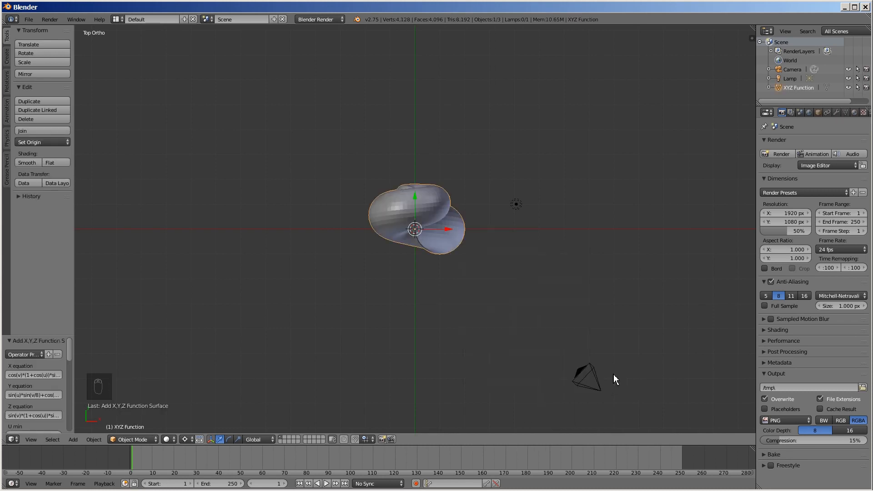
# Copy the X equation 8.4572 * (cos(u) + u * sin(u)) from the browser's gear calculator into the Blender surface's settings, enlarging the settings area first.
pyautogui.moveTo(76, 276); pyautogui.dragTo(137, 278)
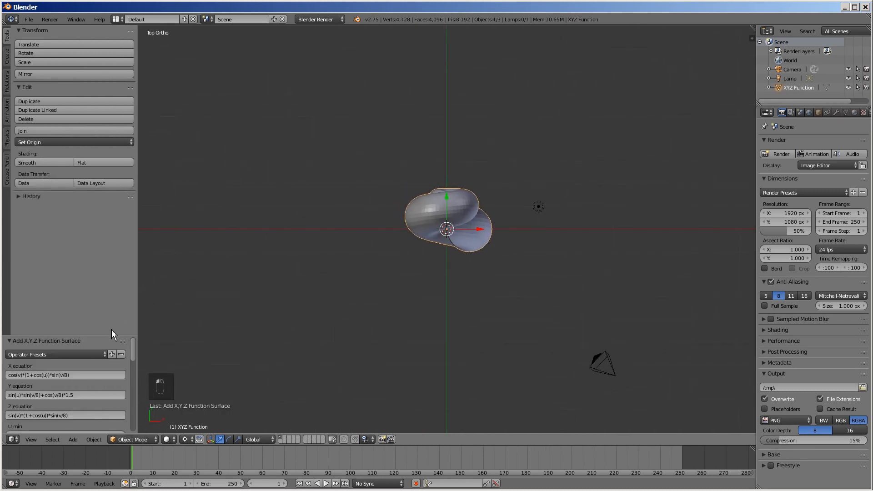
pyautogui.moveTo(112, 337); pyautogui.dragTo(121, 258)
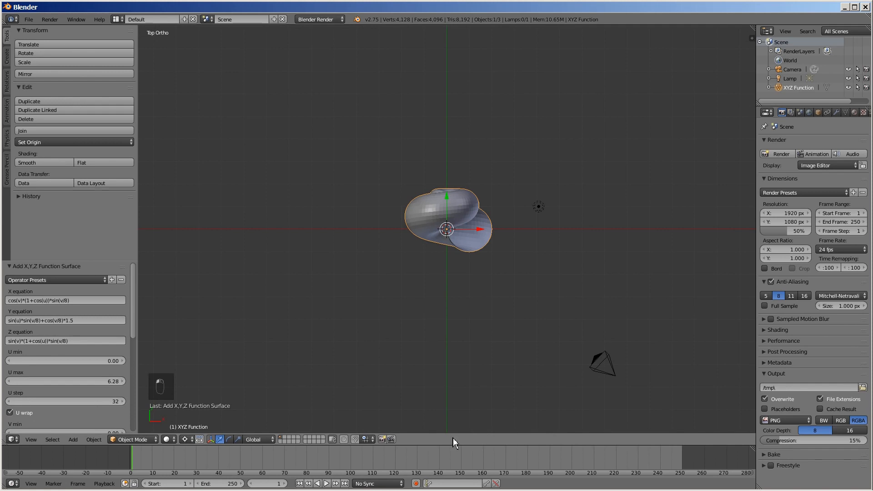
pyautogui.hotkey('alt', 'Tab')
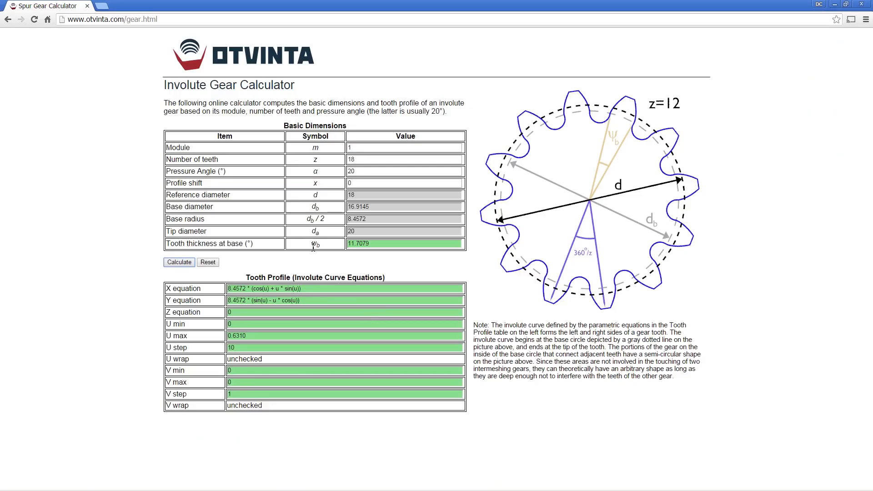
pyautogui.moveTo(321, 289); pyautogui.dragTo(214, 289)
pyautogui.hotkey('ctrl', 'c')
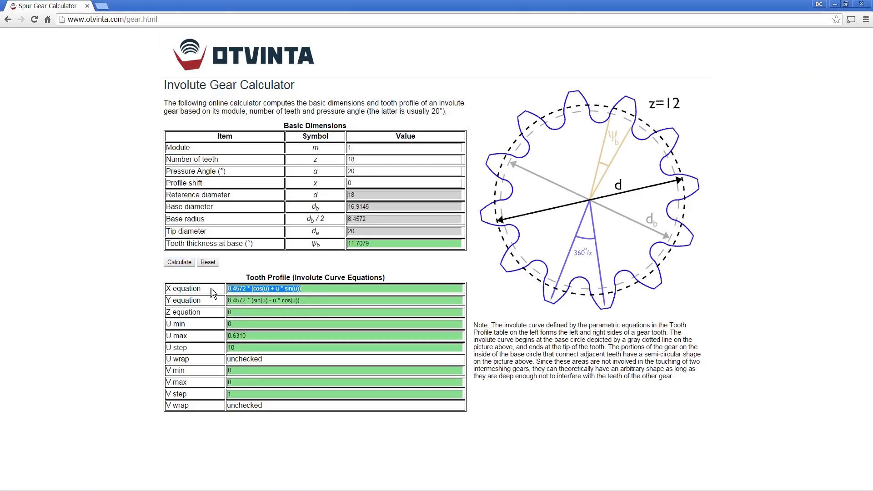
pyautogui.hotkey('alt', 'Tab')
pyautogui.click(89, 301)
pyautogui.hotkey('ctrl', 'v')
pyautogui.press('Return')
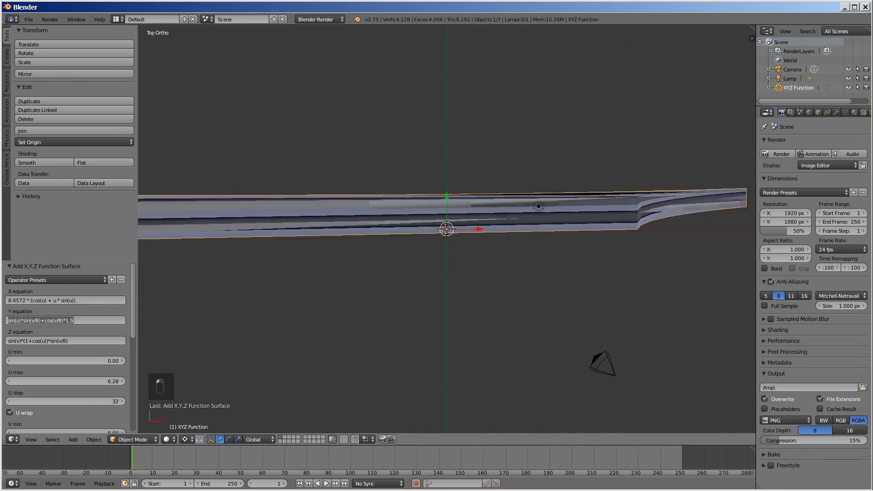
# Copy the Y equation 8.4572 * (sin(u) - u * cos(u)) from the browser's gear calculator into the Blender surface and set its Z equation to 0.
pyautogui.hotkey('alt', 'Tab')
pyautogui.moveTo(317, 300); pyautogui.dragTo(228, 300)
pyautogui.hotkey('ctrl', 'c')
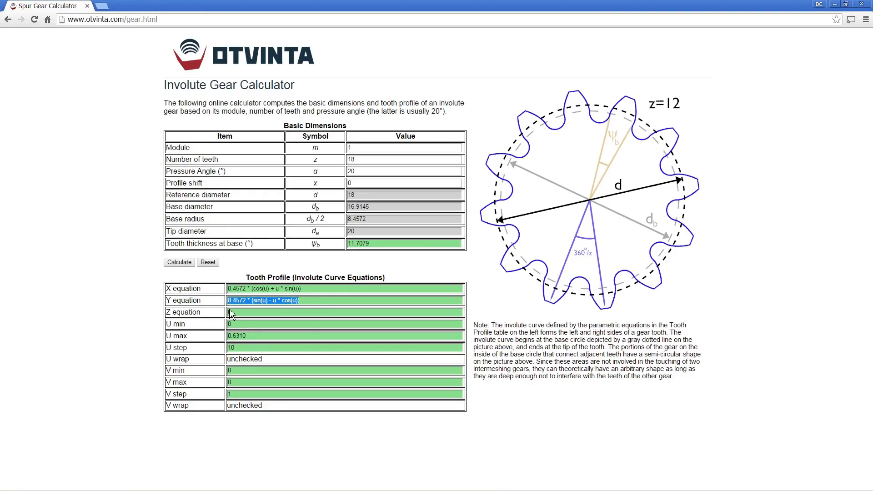
pyautogui.hotkey('alt', 'Tab')
pyautogui.click(74, 321)
pyautogui.hotkey('ctrl', 'v')
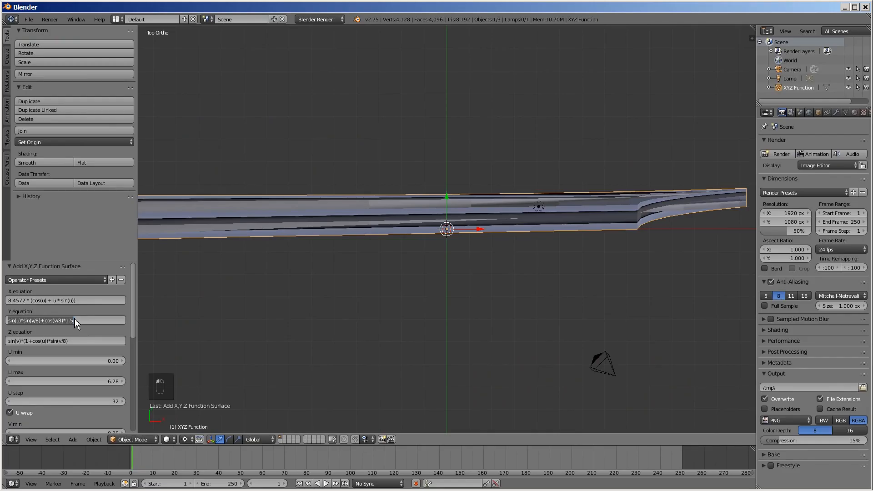
pyautogui.press('Tab')
pyautogui.write('0')
pyautogui.press('Tab')
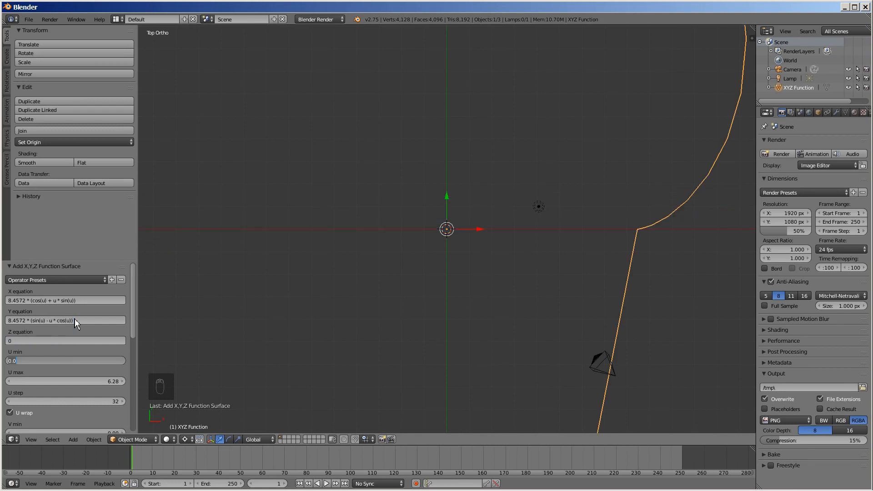
# Copy the U max value 0.6310 from the browser's gear calculator into the Blender surface's settings.
pyautogui.press('Tab')
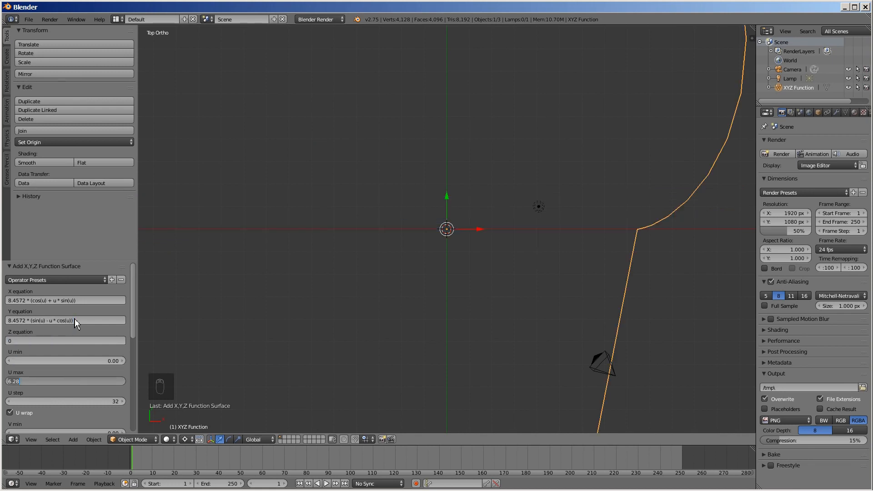
pyautogui.hotkey('alt', 'Tab')
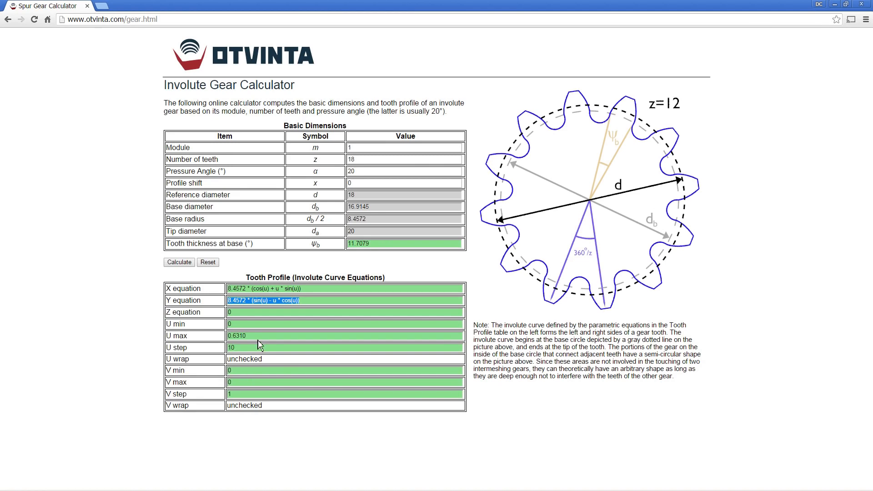
pyautogui.click(202, 336)
pyautogui.hotkey('ctrl', 'c')
pyautogui.hotkey('alt', 'Tab')
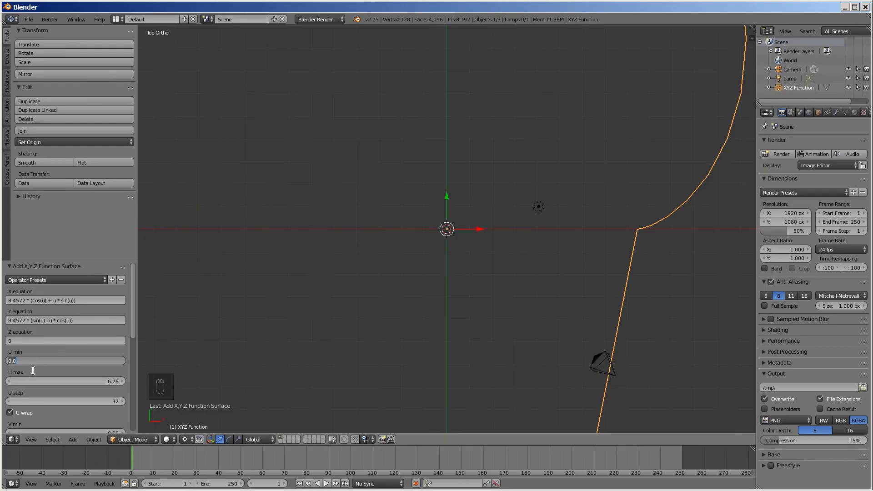
pyautogui.press('Tab')
pyautogui.hotkey('ctrl', 'v')
pyautogui.press('Tab')
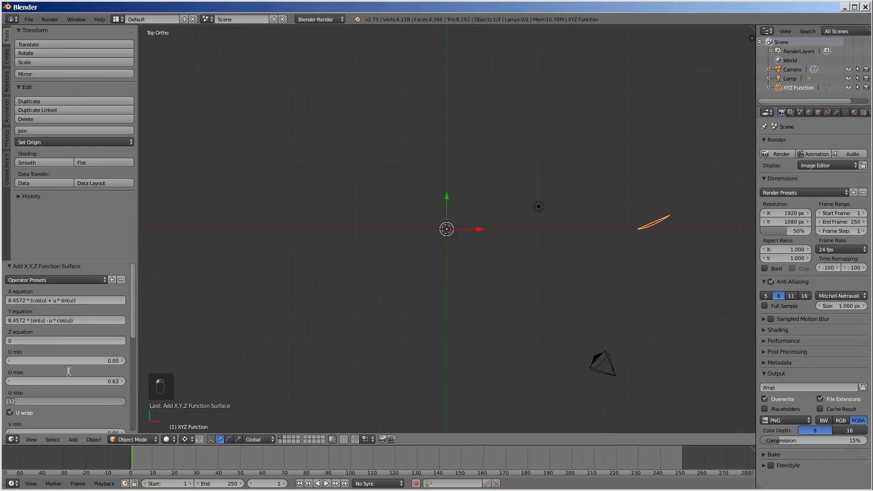
pyautogui.press('Return')
# Set the surface's U step to 10 and turn off U wrap.
pyautogui.scroll(-3, 136, 321)
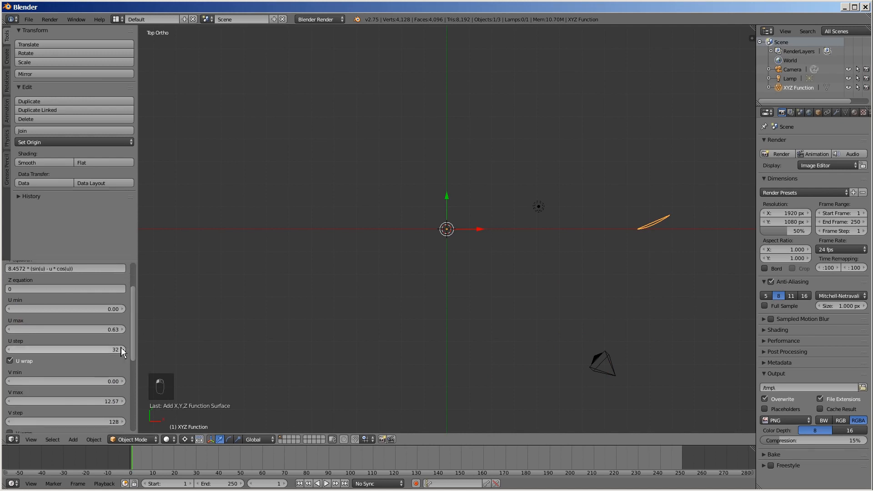
pyautogui.click(86, 350)
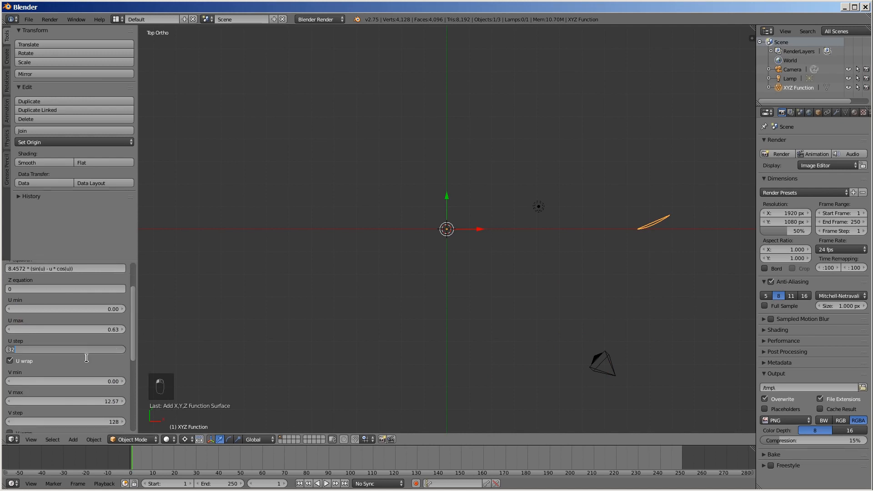
pyautogui.write('10')
pyautogui.click(10, 360)
pyautogui.click(10, 360)
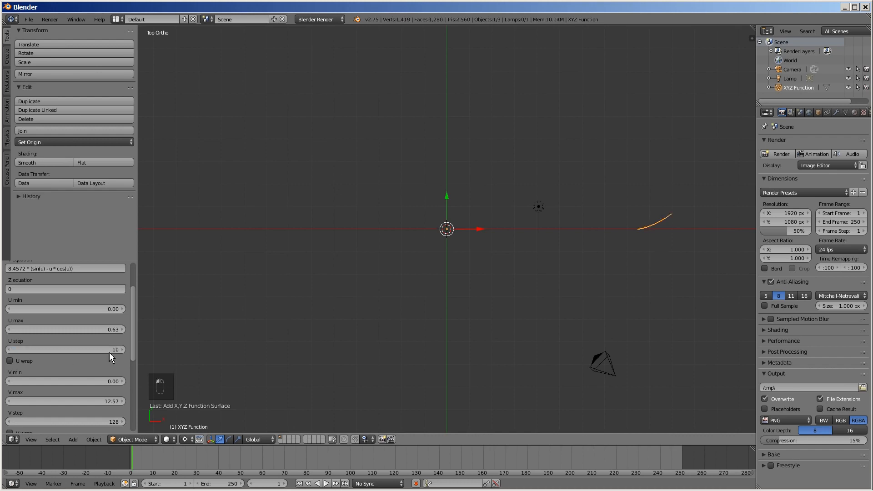
# Set the surface's V max to 0 and V step to 1.
pyautogui.moveTo(136, 348); pyautogui.dragTo(136, 377)
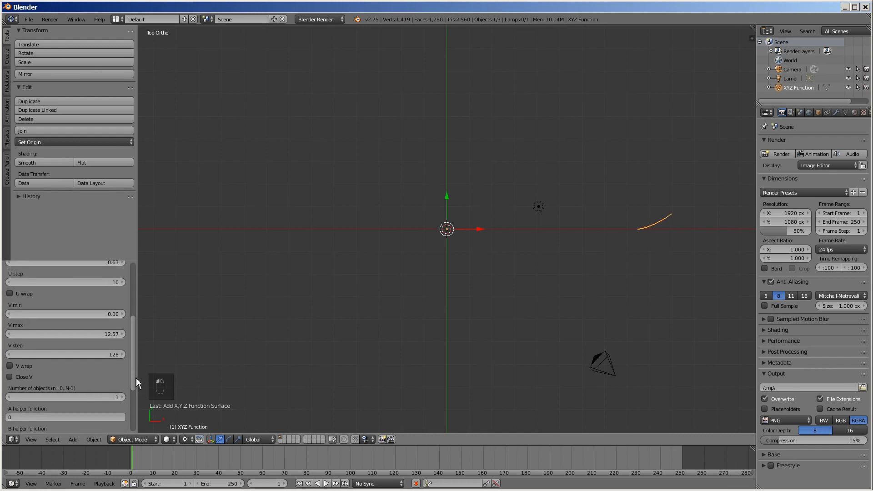
pyautogui.click(99, 334)
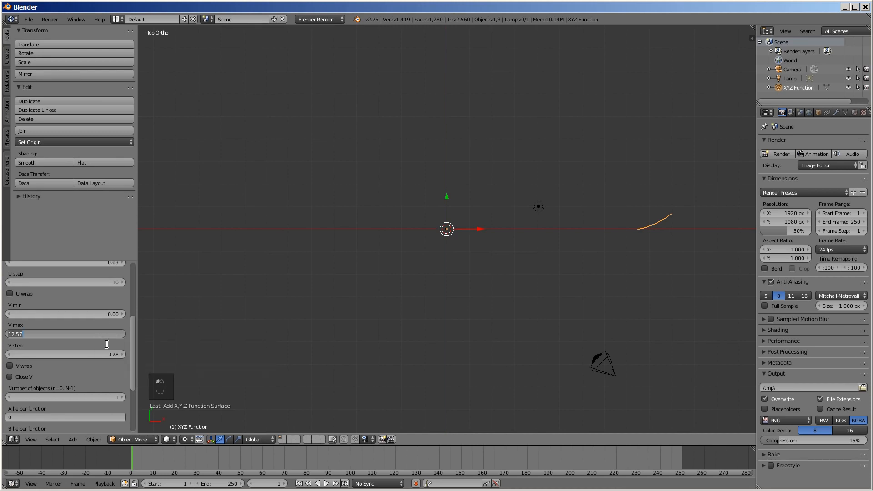
pyautogui.press('BackSpace')
pyautogui.press('Tab')
pyautogui.write('1')
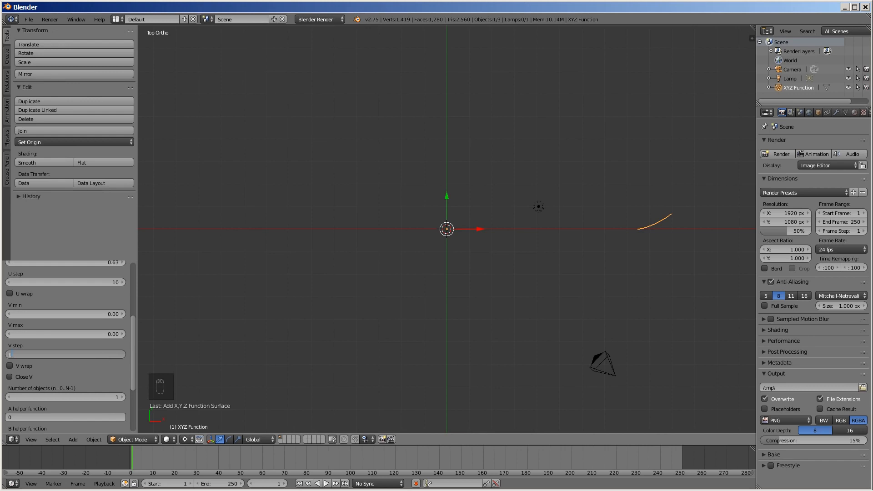
pyautogui.press('Return')
# Enter Edit Mode on the involute curve and remove its doubled vertices.
pyautogui.scroll(2, 658, 210)
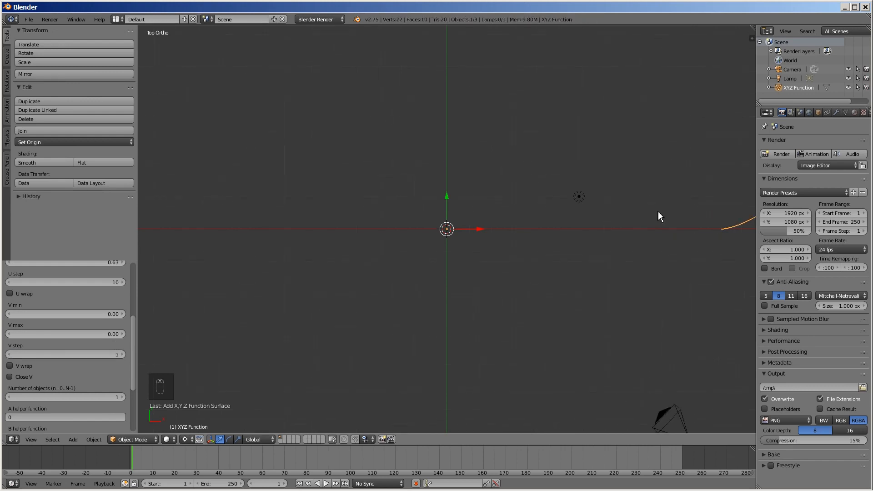
pyautogui.keyDown('shift'); pyautogui.moveTo(657, 209); pyautogui.dragTo(496, 239, button='middle'); pyautogui.keyUp('shift')
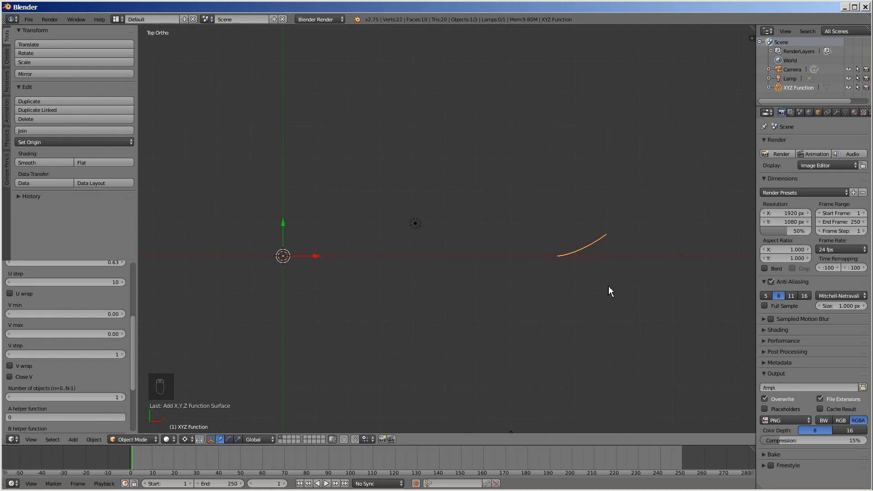
pyautogui.press('Tab')
pyautogui.moveTo(134, 164); pyautogui.dragTo(131, 234)
pyautogui.click(99, 232)
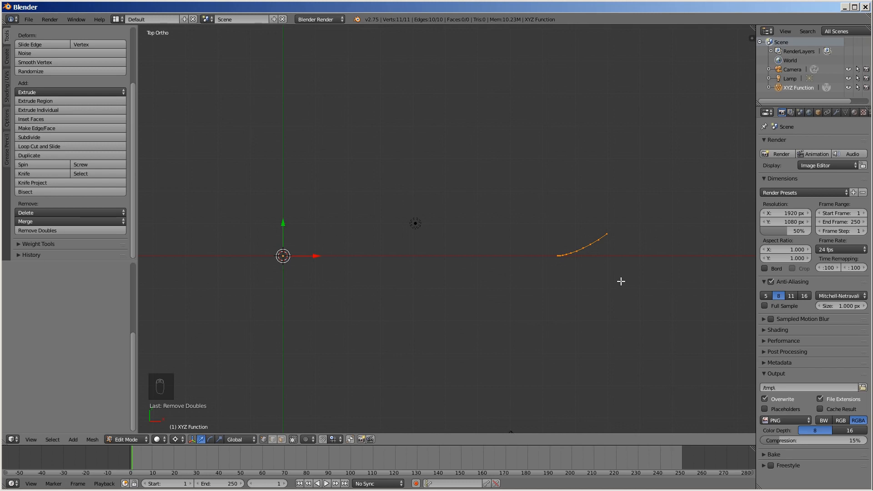
# Duplicate the involute curve and mirror the copy across the X axis by scaling it by -1 along Y.
pyautogui.hotkey('shift', 'd')
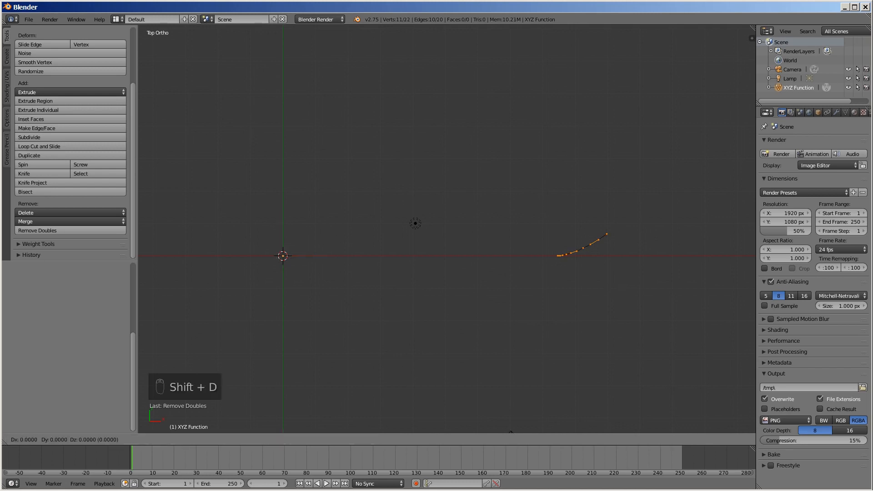
pyautogui.press('s')
pyautogui.write('y-1')
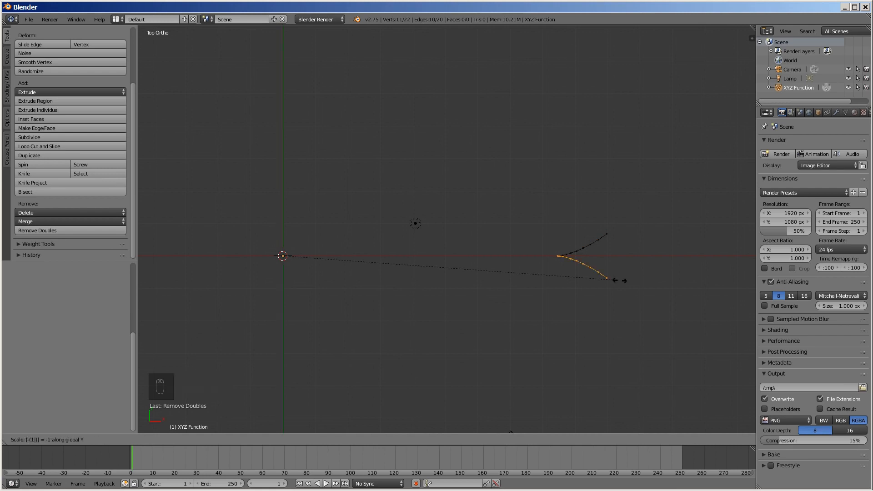
pyautogui.press('Return')
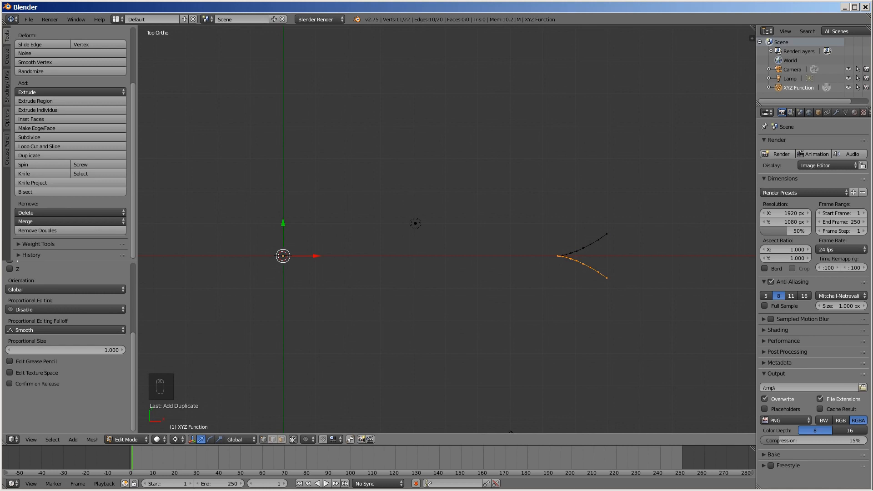
# Look up the tooth thickness at base in the browser's gear calculator and rotate the mirrored curve by 11.7079° about Z in Blender.
pyautogui.keyDown('shift'); pyautogui.moveTo(620, 279); pyautogui.dragTo(591, 257, button='middle'); pyautogui.keyUp('shift')
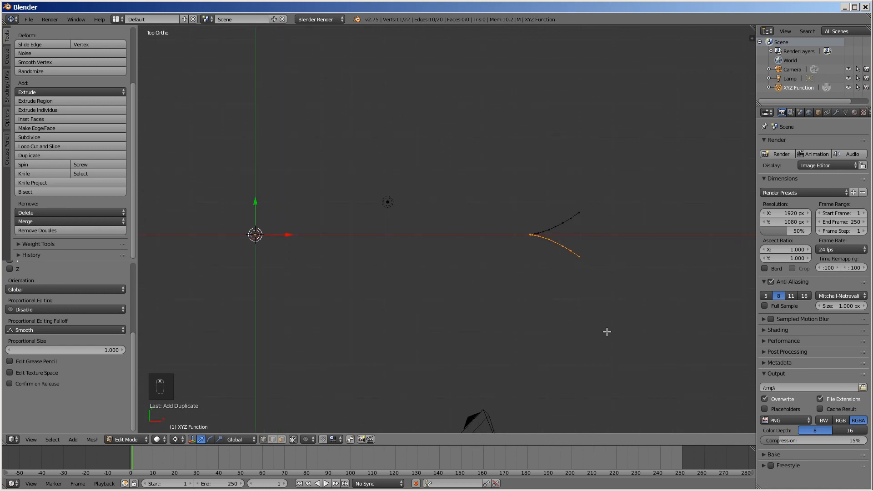
pyautogui.hotkey('alt', 'Tab')
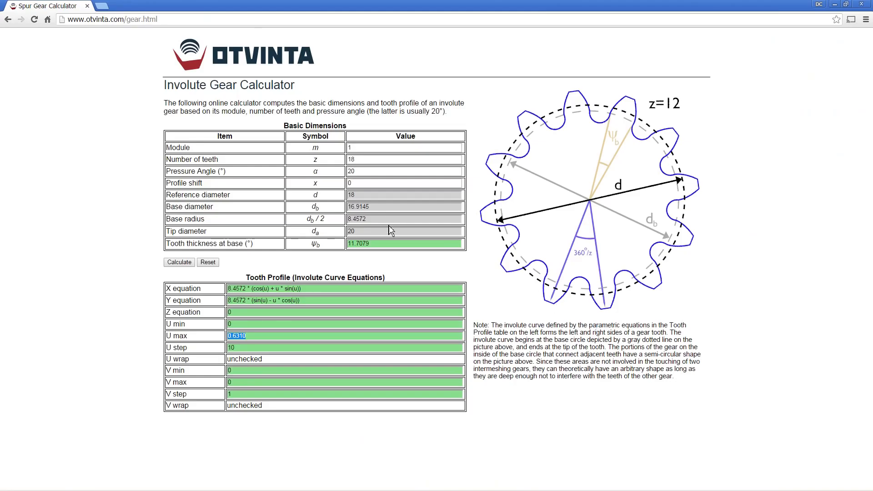
pyautogui.moveTo(369, 245); pyautogui.dragTo(345, 244)
pyautogui.hotkey('alt', 'Tab')
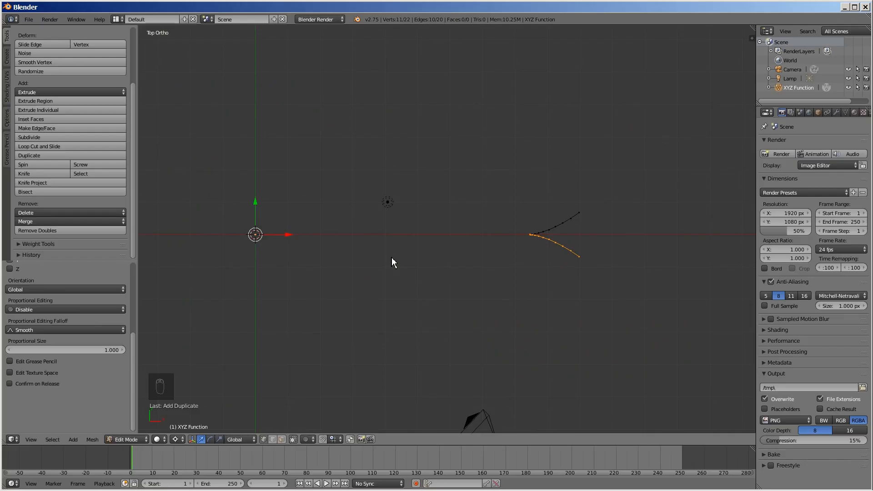
pyautogui.press('r')
pyautogui.write('z')
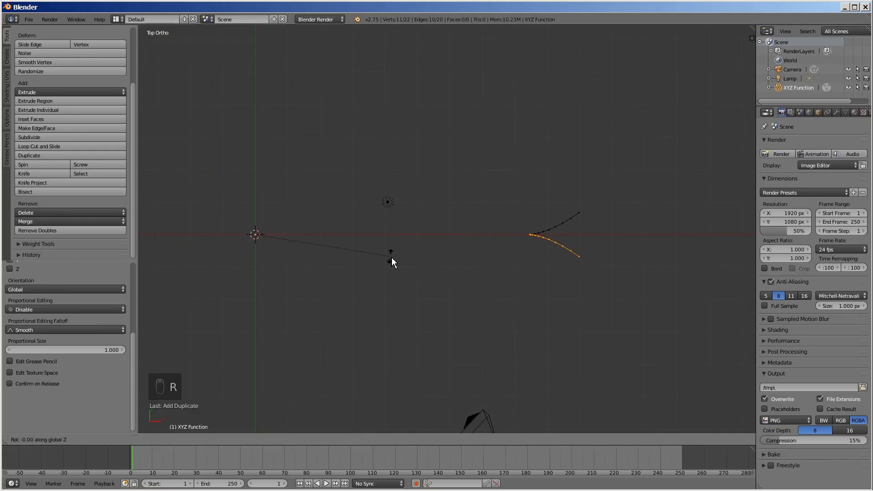
pyautogui.write('11.7079')
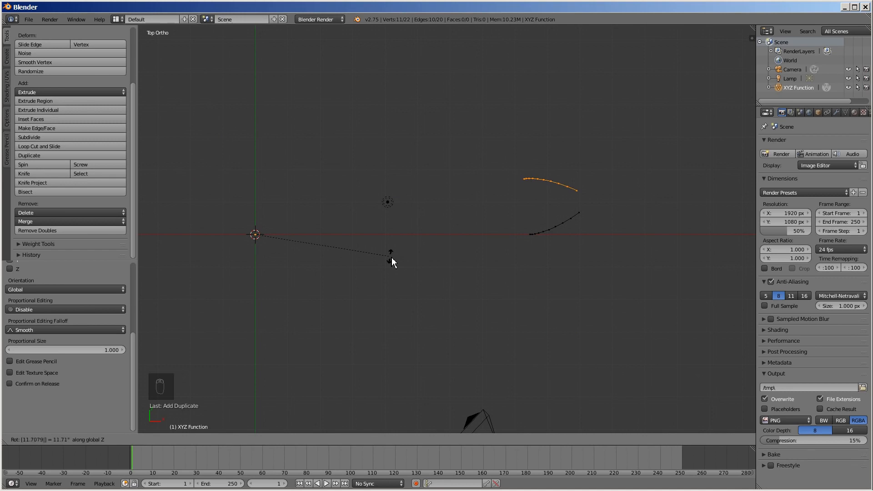
pyautogui.press('Return')
# Join the outer end vertices of the two involute curves with an edge to form the tooth tip.
pyautogui.scroll(1, 654, 209)
pyautogui.keyDown('shift'); pyautogui.moveTo(653, 204); pyautogui.dragTo(536, 253, button='middle'); pyautogui.keyUp('shift')
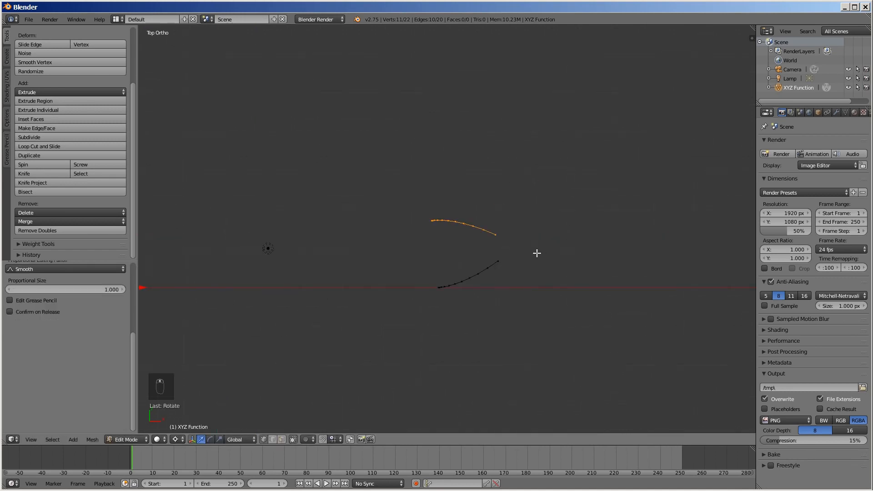
pyautogui.rightClick(499, 235)
pyautogui.keyDown('shift'); pyautogui.rightClick(502, 257); pyautogui.keyUp('shift')
pyautogui.press('f')
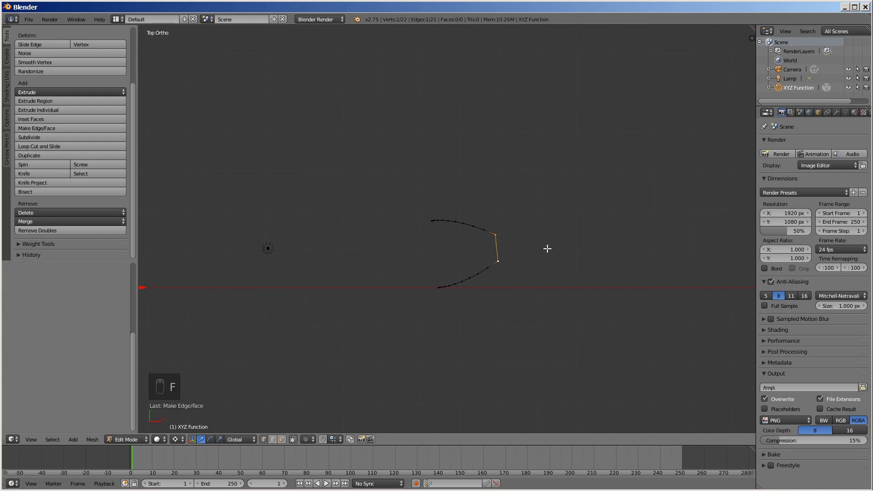
# Duplicate the whole tooth profile and rotate the copy by 20° about Z.
pyautogui.press('a')
pyautogui.press('a')
pyautogui.keyDown('shift'); pyautogui.moveTo(540, 250); pyautogui.dragTo(614, 248, button='middle'); pyautogui.keyUp('shift')
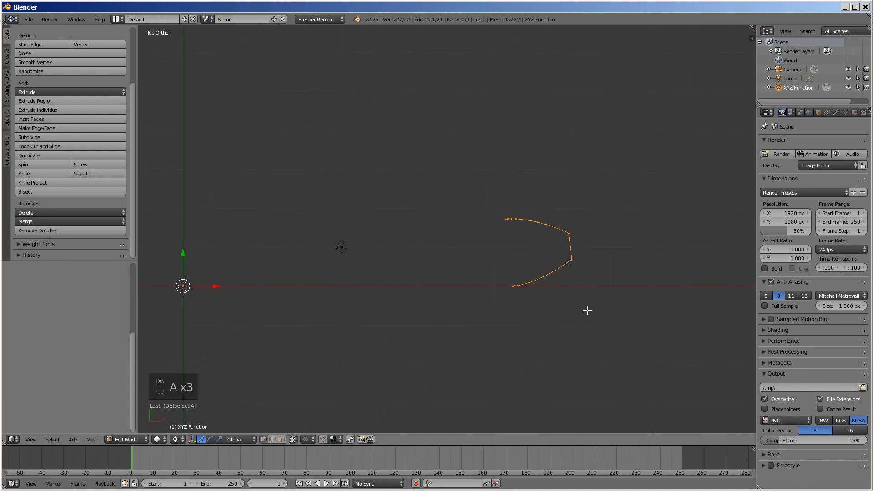
pyautogui.keyDown('shift'); pyautogui.moveTo(592, 327); pyautogui.dragTo(596, 321, button='middle'); pyautogui.keyUp('shift')
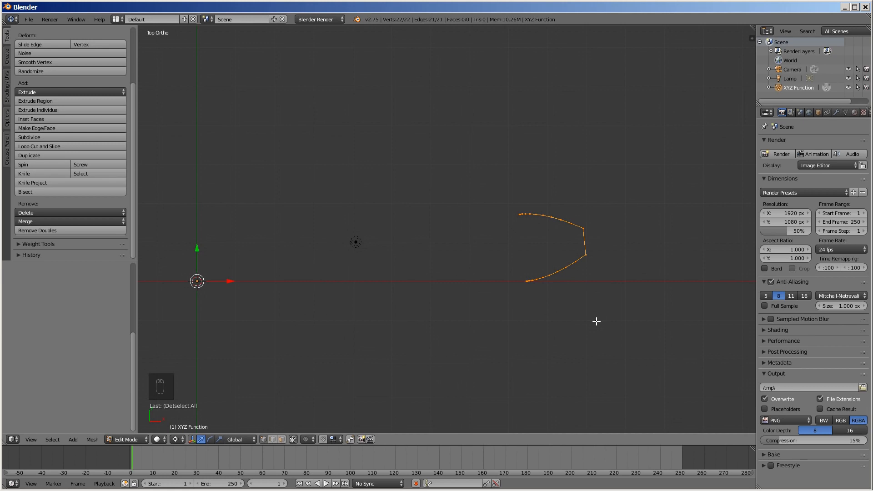
pyautogui.keyDown('shift'); pyautogui.moveTo(597, 321); pyautogui.dragTo(607, 319, button='middle'); pyautogui.keyUp('shift')
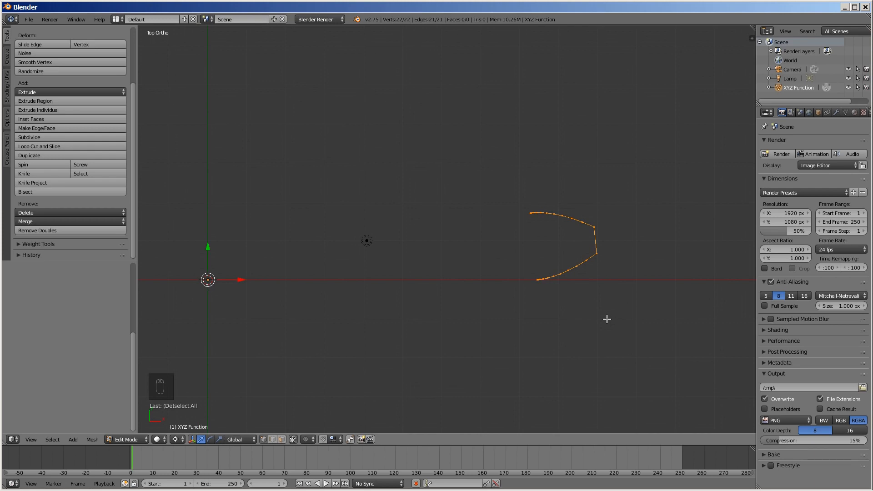
pyautogui.hotkey('shift', 'd')
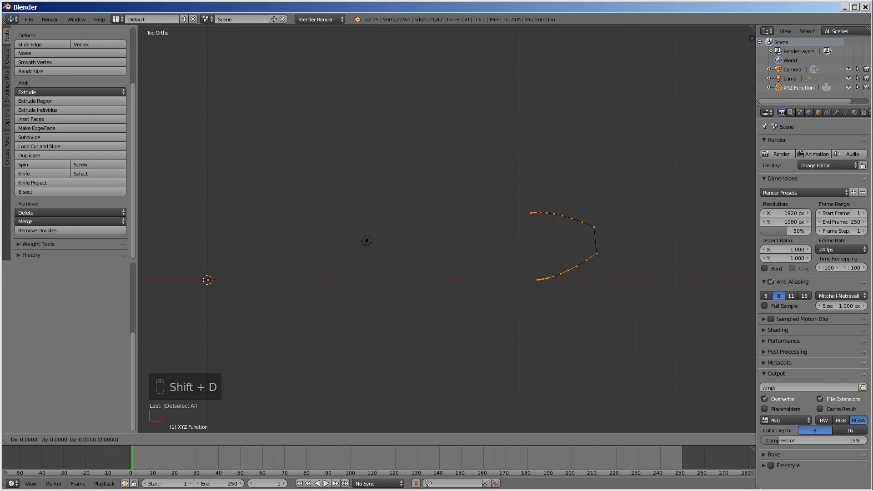
pyautogui.write('rz')
pyautogui.write('2')
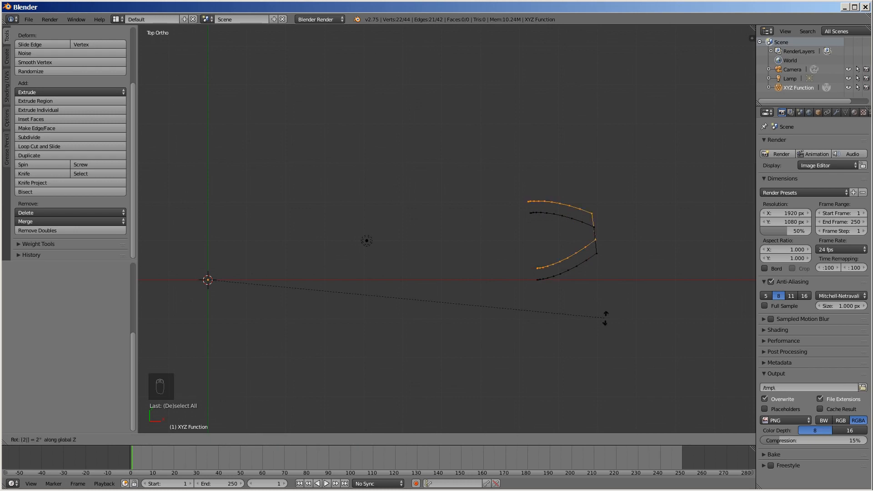
pyautogui.write('0')
pyautogui.press('Return')
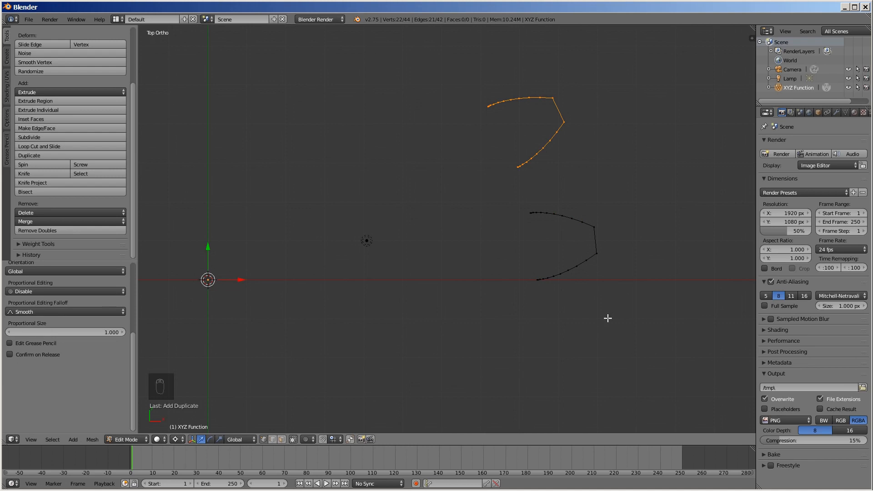
# Snap the 3D cursor midway between the facing base vertices of the two teeth.
pyautogui.scroll(1, 632, 216)
pyautogui.keyDown('shift'); pyautogui.moveTo(614, 193); pyautogui.dragTo(555, 230, button='middle'); pyautogui.keyUp('shift')
pyautogui.scroll(2, 622, 259)
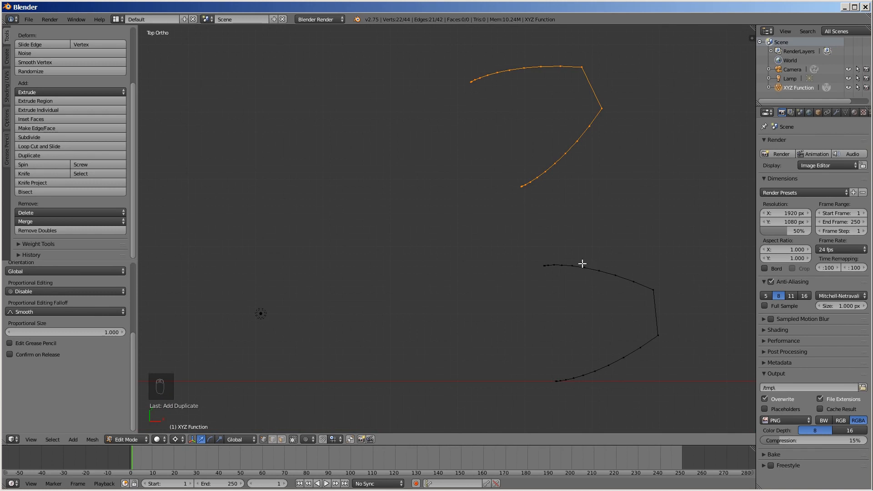
pyautogui.rightClick(519, 187)
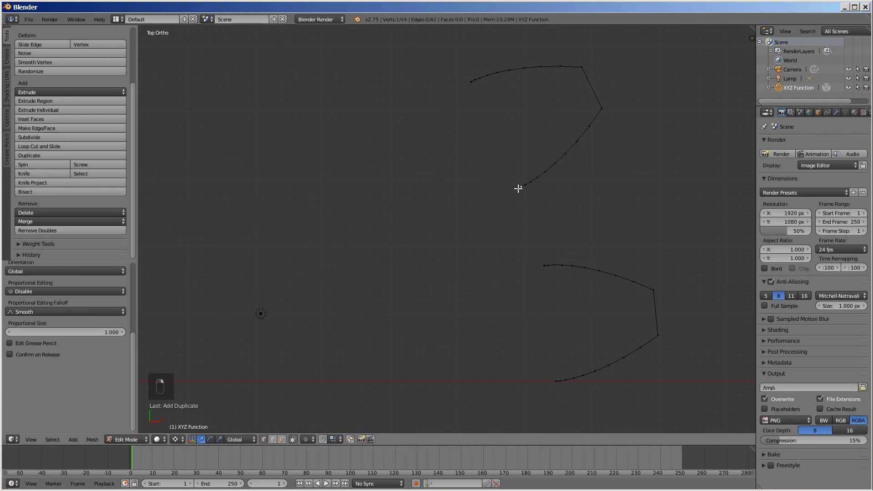
pyautogui.hotkey('shift', 's')
pyautogui.click(508, 290)
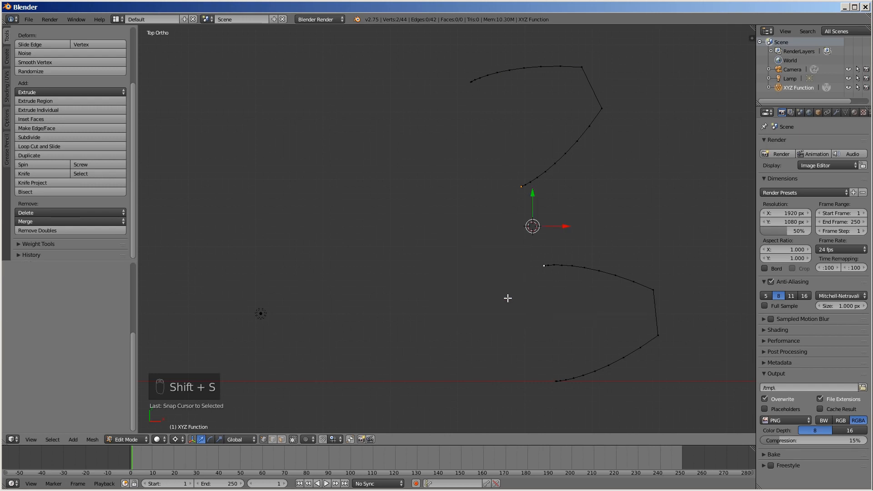
# Spin the upper tooth's lower base vertex around the 3D cursor with 16 steps and a -180° angle to form the root arc.
pyautogui.keyDown('shift'); pyautogui.rightClick(545, 265); pyautogui.keyUp('shift')
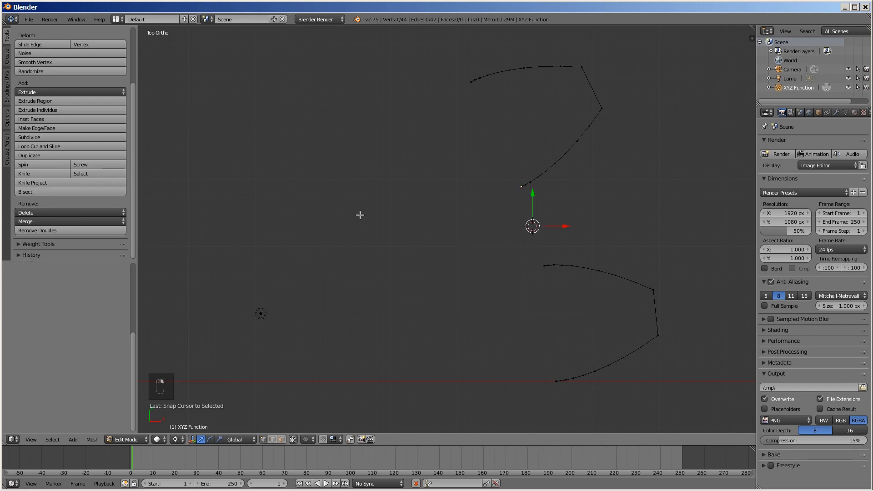
pyautogui.click(40, 167)
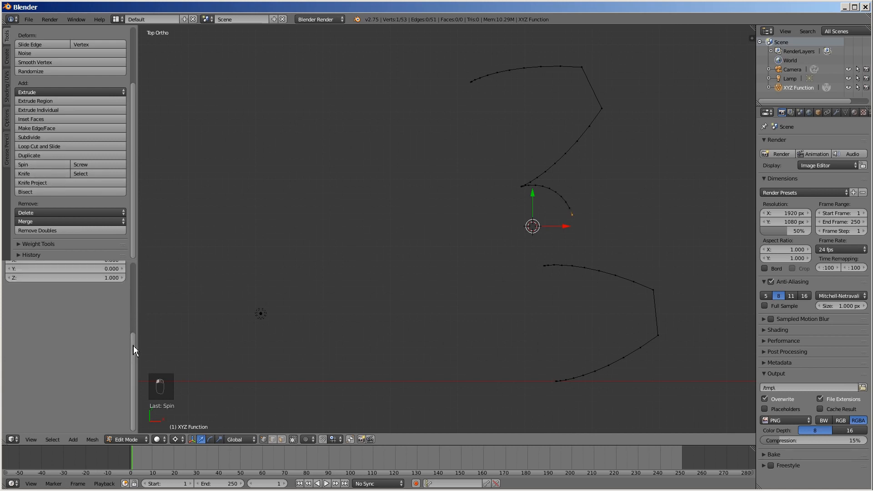
pyautogui.scroll(4, 132, 345)
pyautogui.click(99, 290)
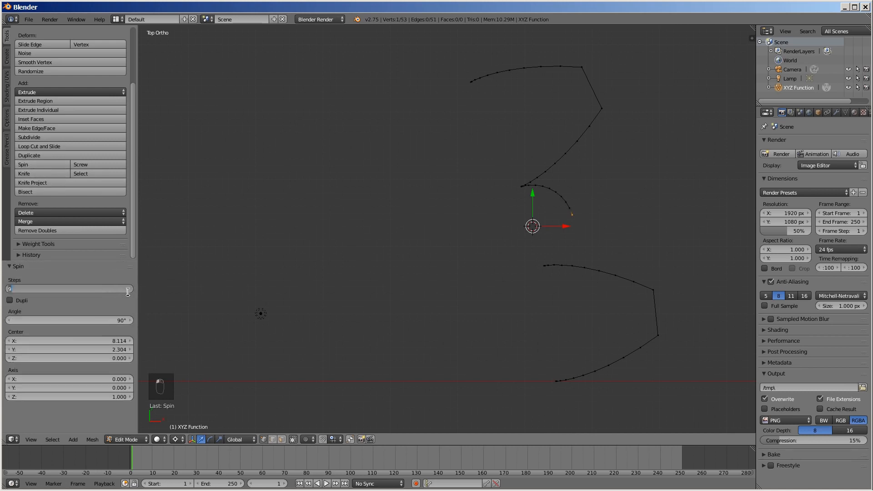
pyautogui.press('Tab')
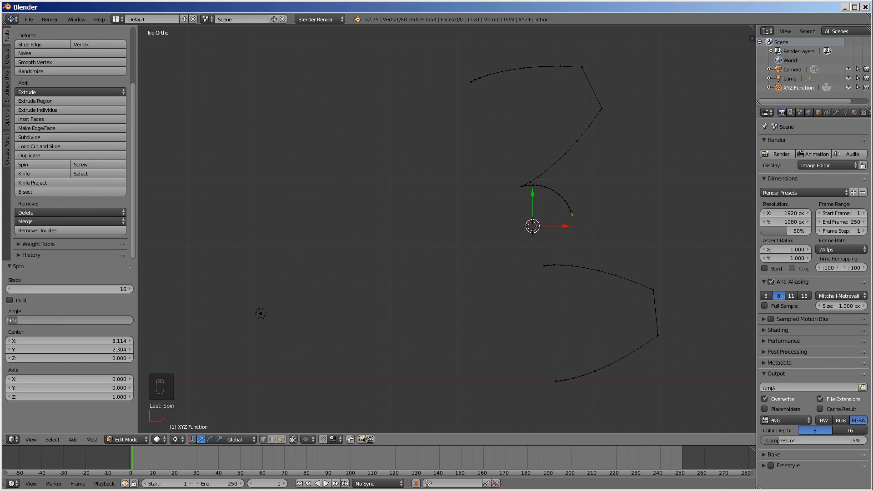
pyautogui.press('BackSpace')
pyautogui.write('-180')
pyautogui.press('Return')
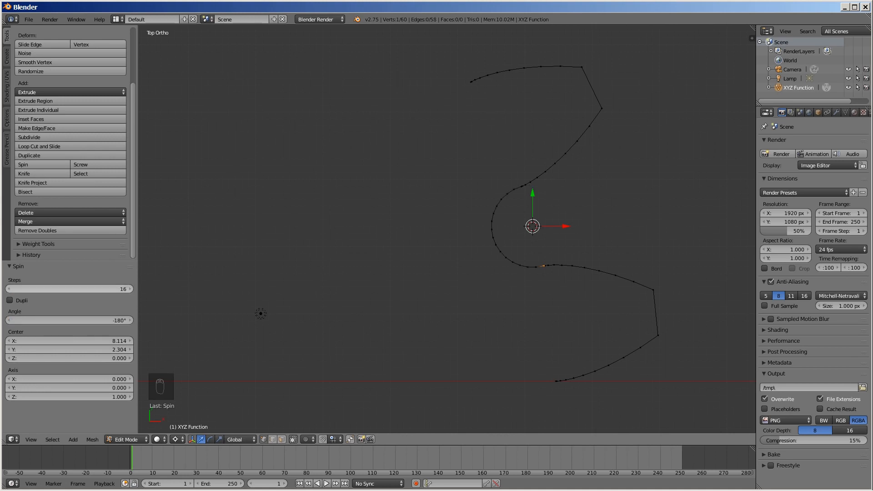
# Select the entire profile and remove its doubled vertices.
pyautogui.press('a')
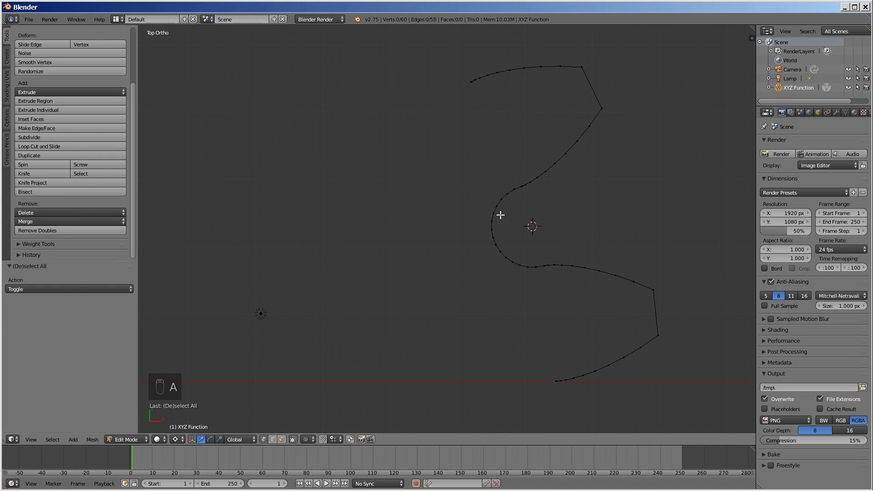
pyautogui.press('a')
pyautogui.click(69, 230)
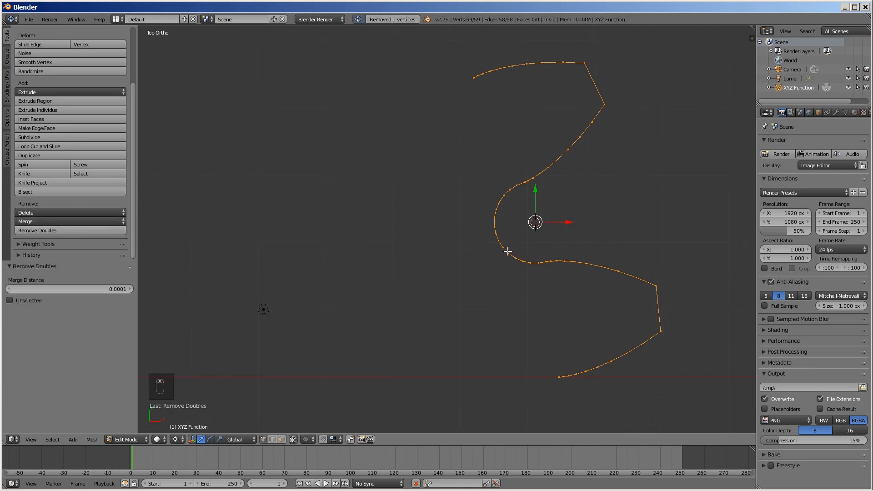
# Return the 3D cursor to the origin and rotate the profile about -15.9° around Z, centring the tooth gap on the X axis.
pyautogui.hotkey('shift', 'c')
pyautogui.keyDown('shift'); pyautogui.moveTo(585, 188); pyautogui.dragTo(561, 281, button='middle'); pyautogui.keyUp('shift')
pyautogui.scroll(1, 588, 284)
pyautogui.scroll(1, 631, 255)
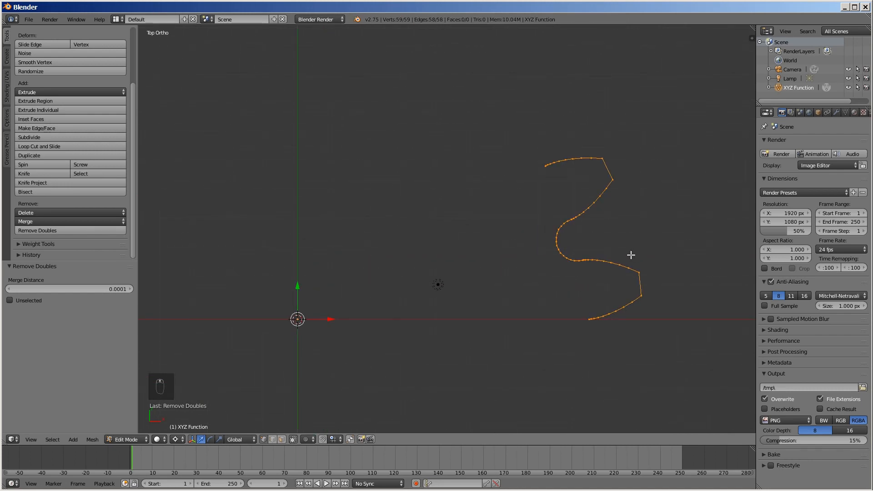
pyautogui.keyDown('shift'); pyautogui.moveTo(629, 254); pyautogui.dragTo(625, 242, button='middle'); pyautogui.keyUp('shift')
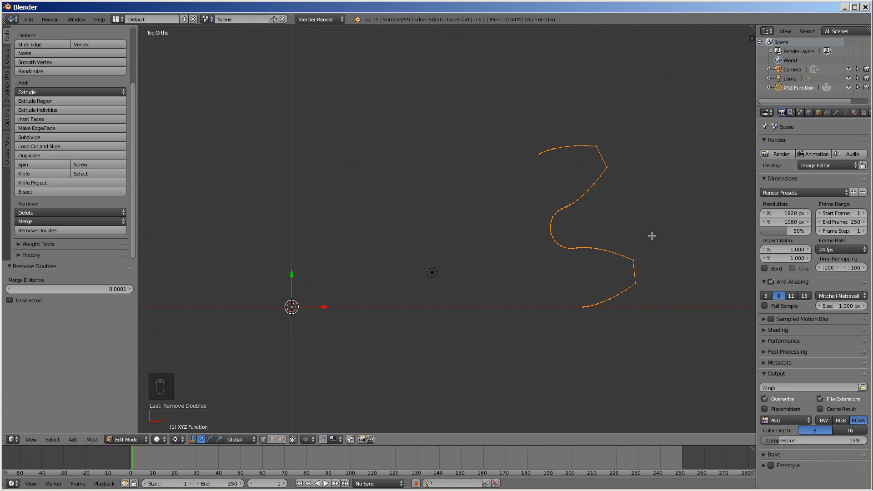
pyautogui.press('r')
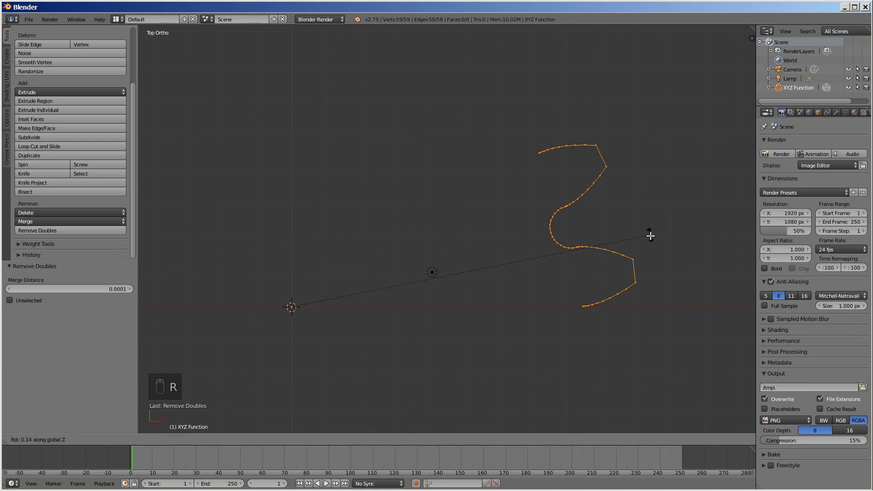
pyautogui.click(638, 334)
# Deepen the tooth gap by moving its root-centre vertex about -0.284 along X with smooth proportional editing, size about 0.83.
pyautogui.scroll(1, 641, 333)
pyautogui.scroll(1, 641, 332)
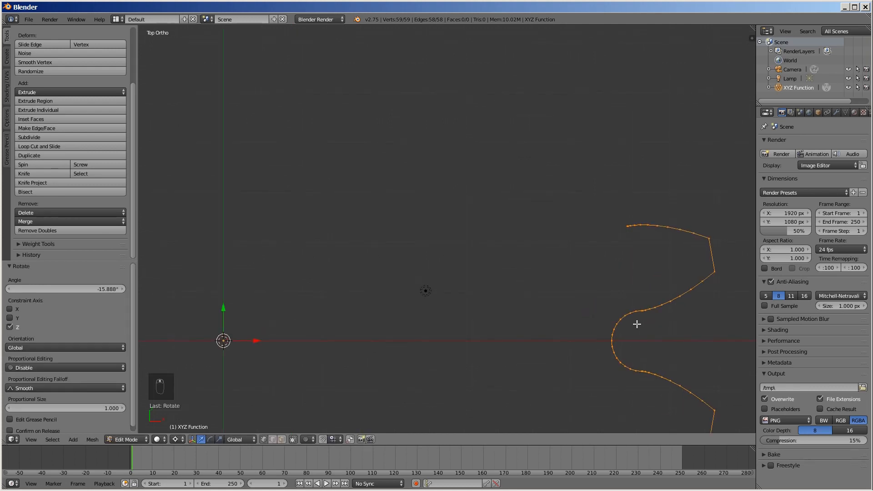
pyautogui.keyDown('shift'); pyautogui.moveTo(635, 326); pyautogui.dragTo(540, 254, button='middle'); pyautogui.keyUp('shift')
pyautogui.press('o')
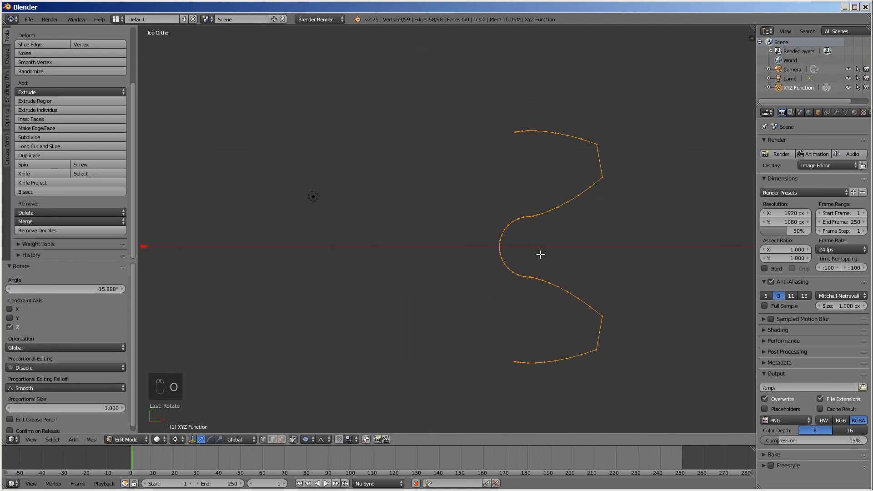
pyautogui.rightClick(503, 248)
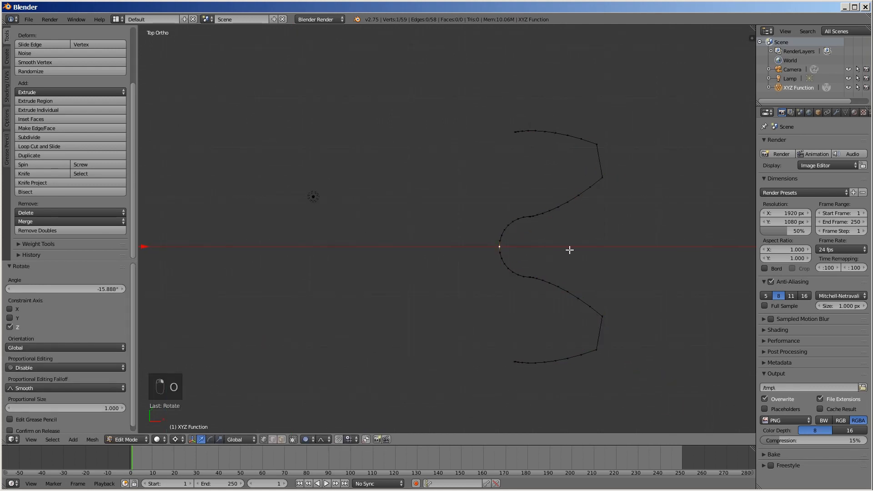
pyautogui.press('g')
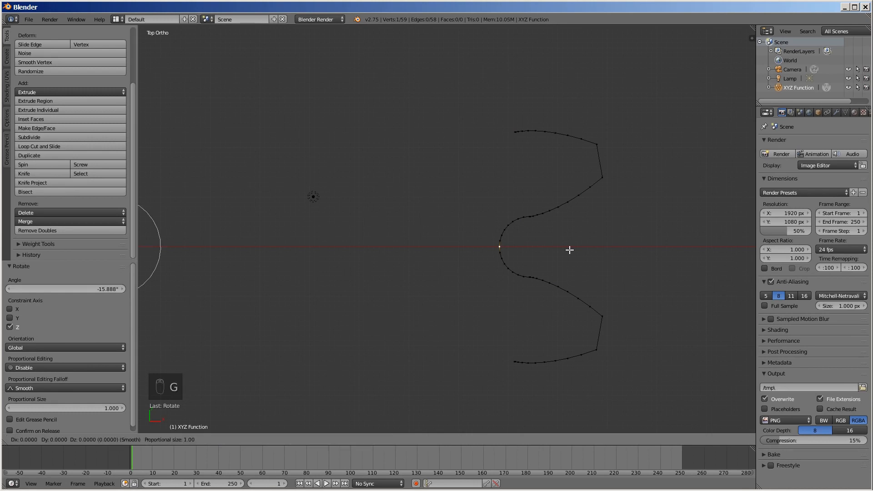
pyautogui.press('x')
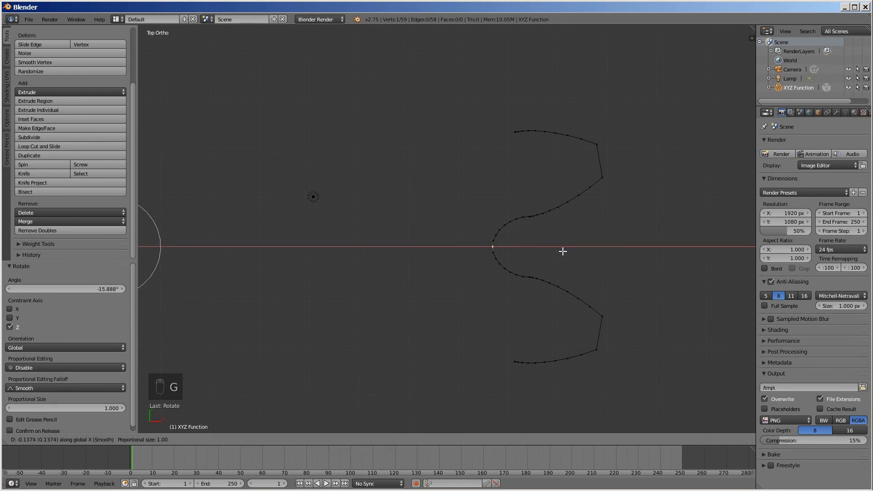
pyautogui.scroll(1, 559, 251)
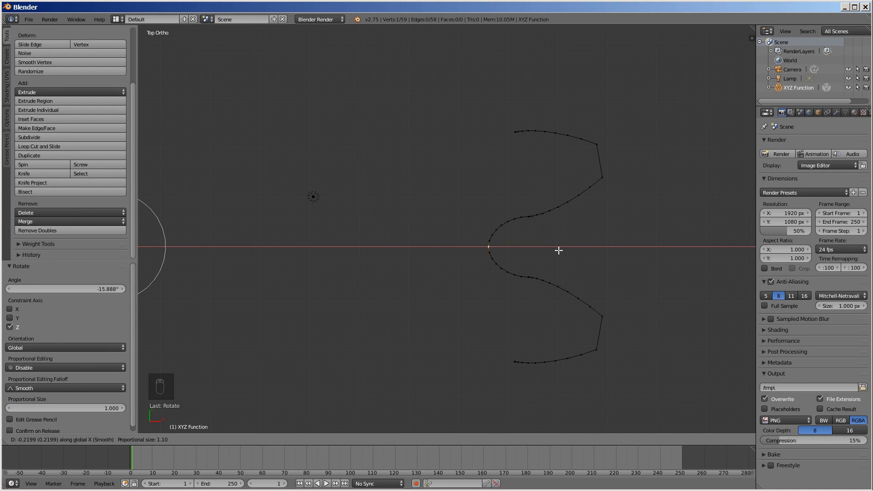
pyautogui.scroll(1, 559, 251)
pyautogui.click(556, 249)
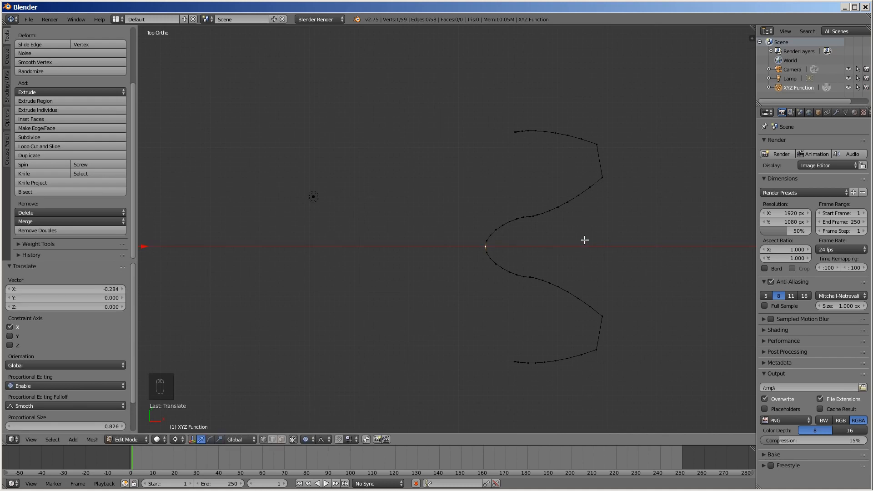
pyautogui.press('o')
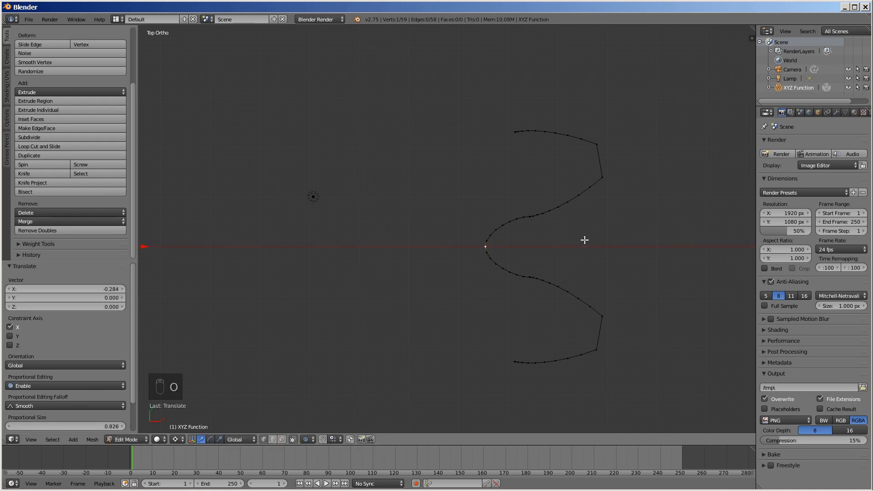
# Duplicate the entire tooth-gap profile and rotate the copy 20° around Z about the origin.
pyautogui.scroll(-4, 577, 241)
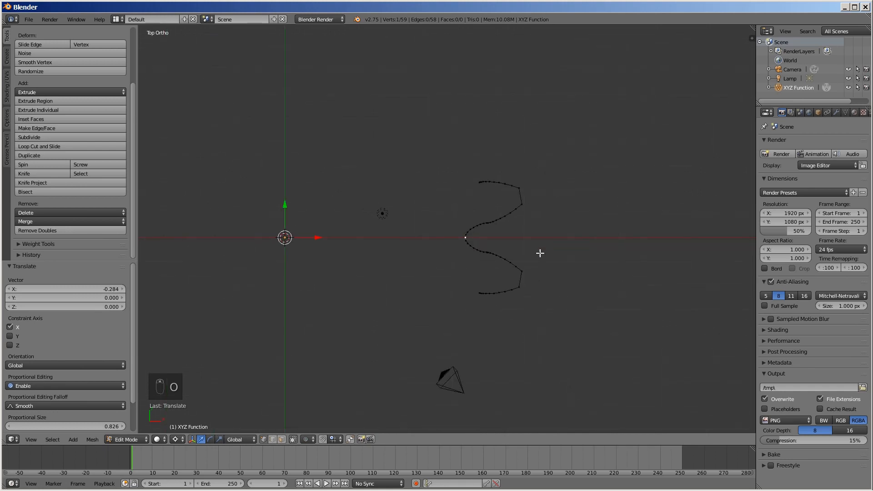
pyautogui.keyDown('shift'); pyautogui.moveTo(540, 253); pyautogui.dragTo(617, 267, button='middle'); pyautogui.keyUp('shift')
pyautogui.press('a')
pyautogui.press('a')
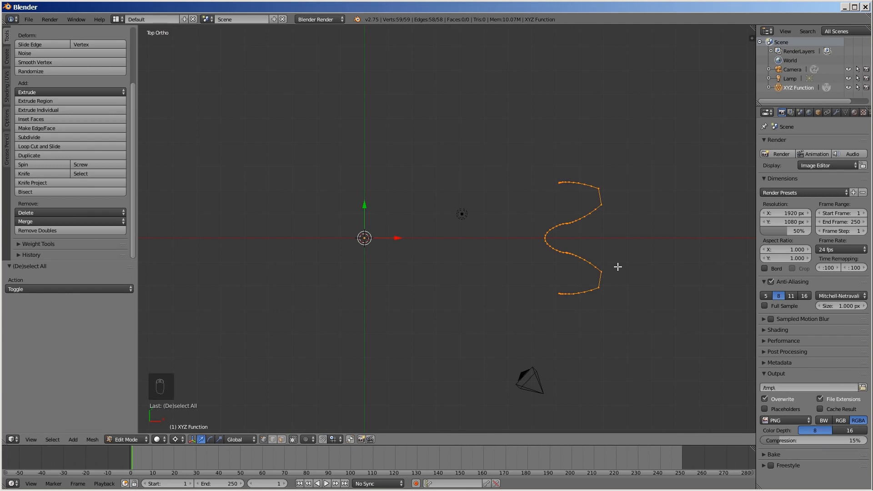
pyautogui.hotkey('shift', 'd')
pyautogui.press('r')
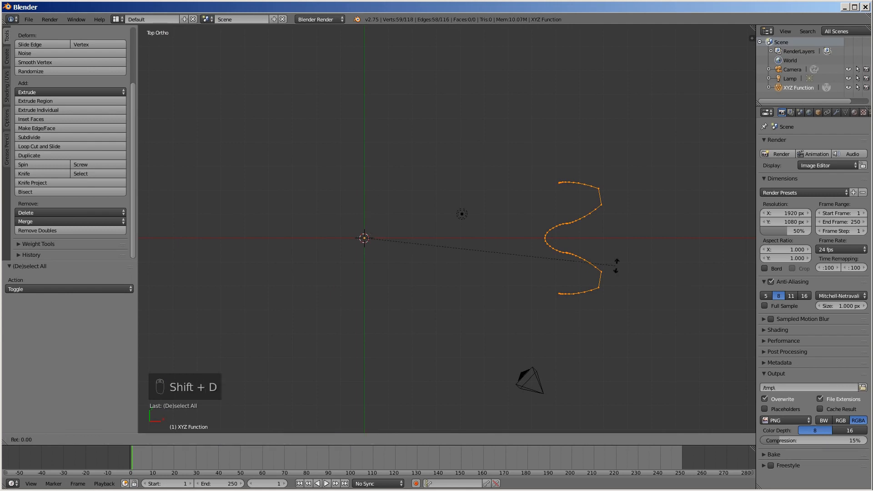
pyautogui.write('z')
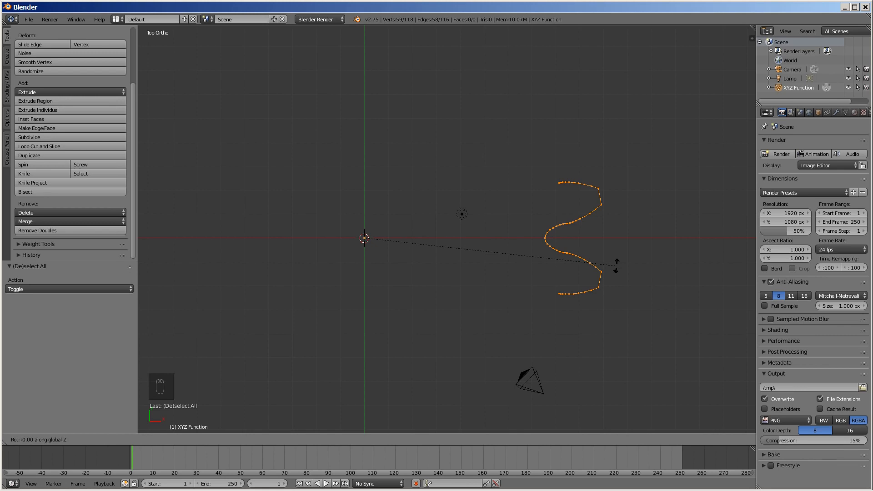
pyautogui.write('20')
pyautogui.press('Return')
# Select both profile segments, duplicate them and rotate the copies 40° around Z.
pyautogui.press('a')
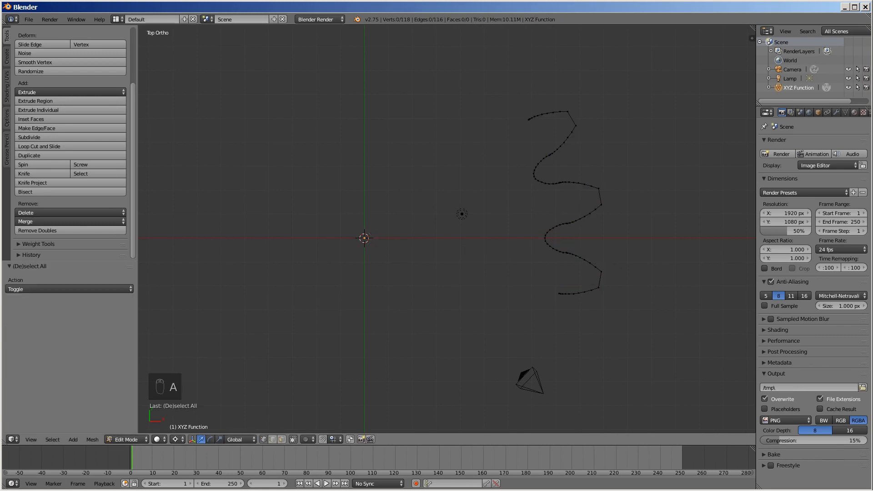
pyautogui.press('a')
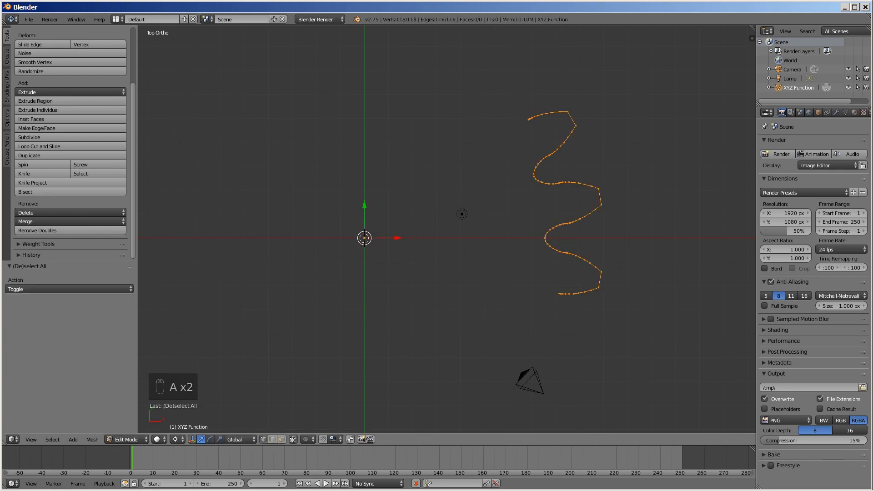
pyautogui.hotkey('shift', 'd')
pyautogui.write('rz')
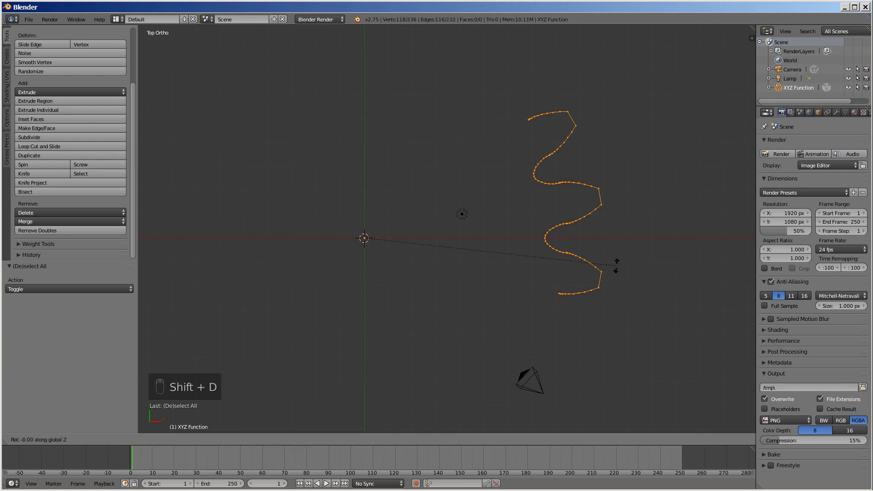
pyautogui.write('40')
pyautogui.press('Return')
# Select all four profile segments, duplicate them and rotate the copies 80° around Z.
pyautogui.scroll(-2, 635, 265)
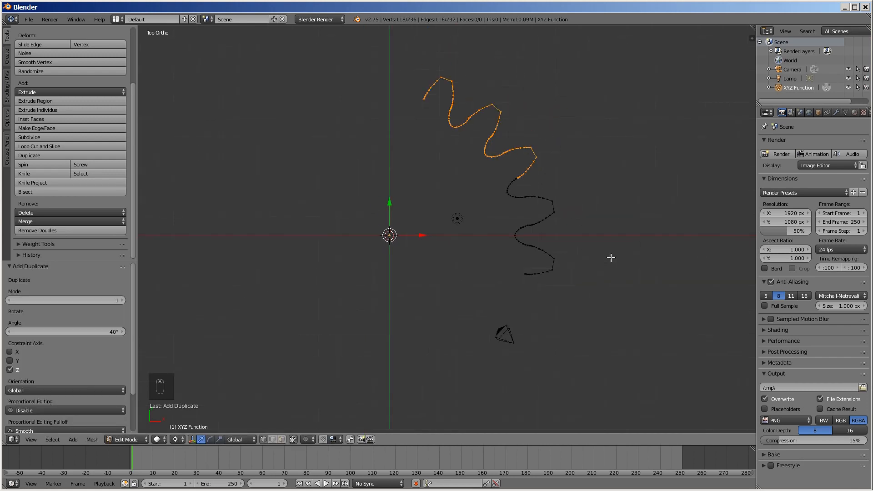
pyautogui.press('a')
pyautogui.press('a')
pyautogui.press('a')
pyautogui.hotkey('shift', 'd')
pyautogui.press('r')
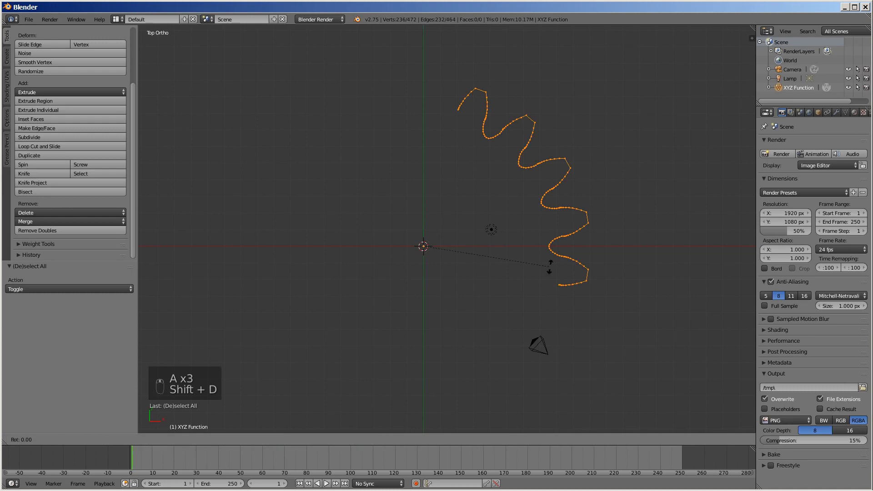
pyautogui.write('z40')
pyautogui.press('Return')
# Select the whole half-ring of teeth, duplicate it and rotate the copy 80° around Z.
pyautogui.press('a')
pyautogui.press('a')
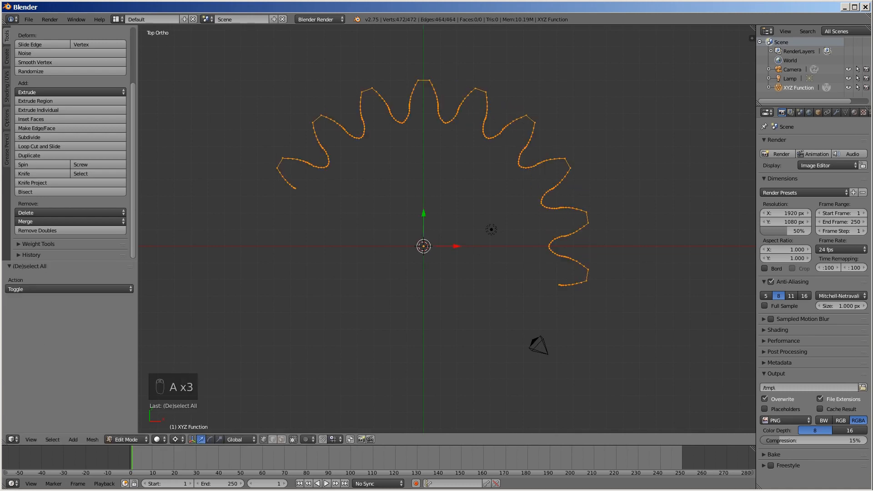
pyautogui.hotkey('shift', 'd')
pyautogui.write('rz')
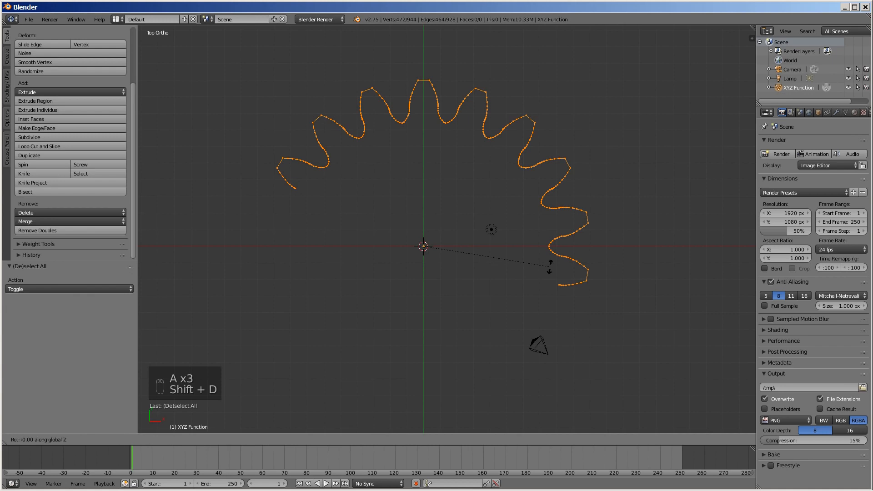
pyautogui.write('80')
pyautogui.press('Return')
# Duplicate the latest rotated copy twice more in succession, turning each duplicate a further 80° around Z to close the gear outline.
pyautogui.hotkey('shift', 'd')
pyautogui.write('rz')
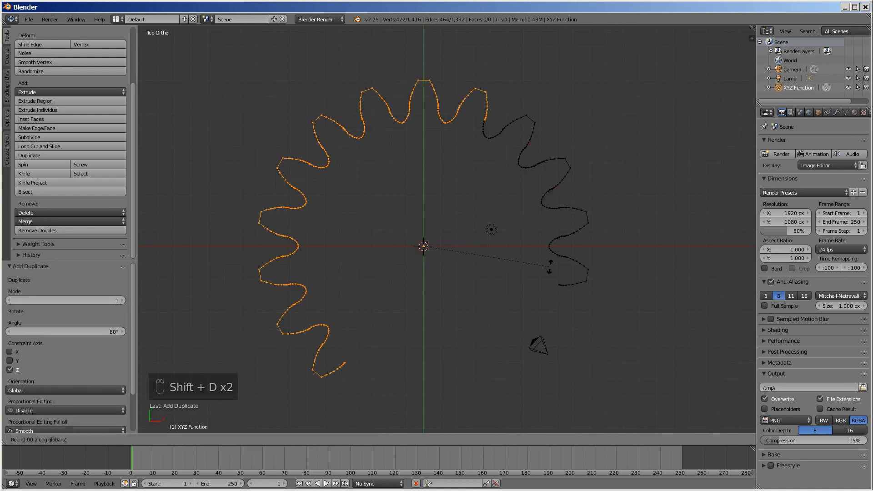
pyautogui.write('8')
pyautogui.write('0')
pyautogui.press('Return')
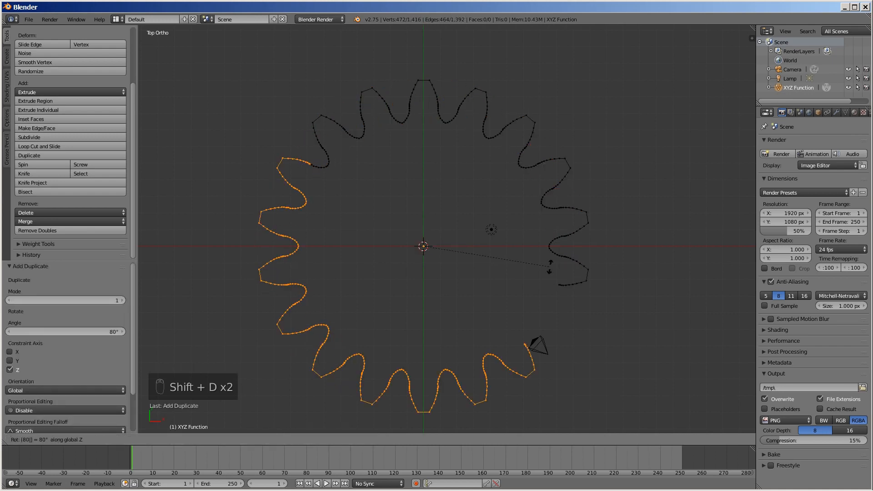
pyautogui.hotkey('shift', 'd')
pyautogui.write('r')
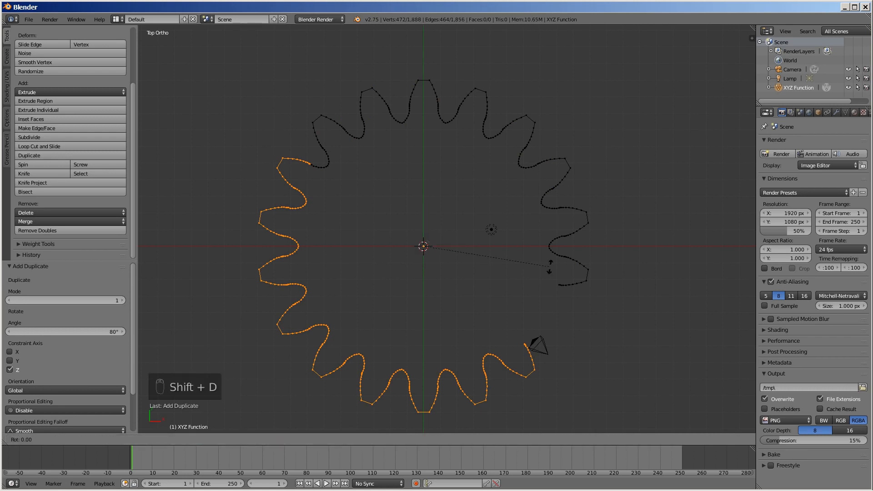
pyautogui.write('80')
pyautogui.press('Return')
# Select the complete gear outline and remove its doubled vertices.
pyautogui.press('a')
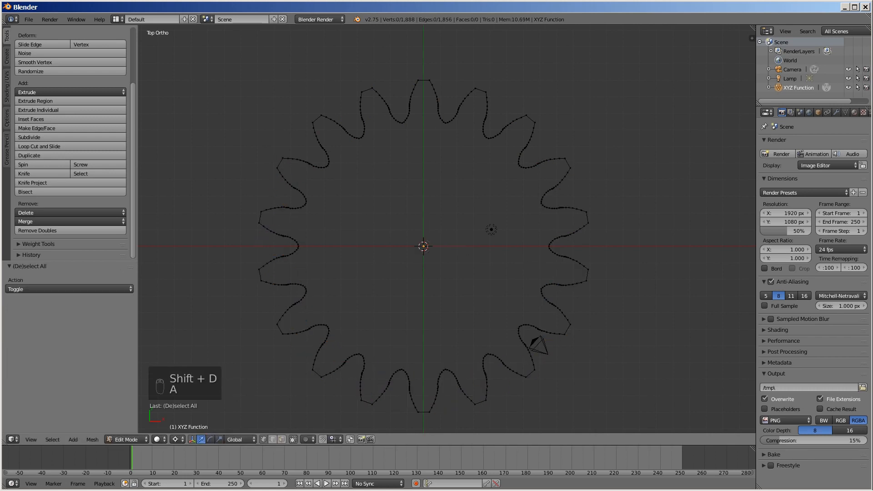
pyautogui.press('a')
pyautogui.keyDown('shift'); pyautogui.moveTo(470, 237); pyautogui.dragTo(503, 218, button='middle'); pyautogui.keyUp('shift')
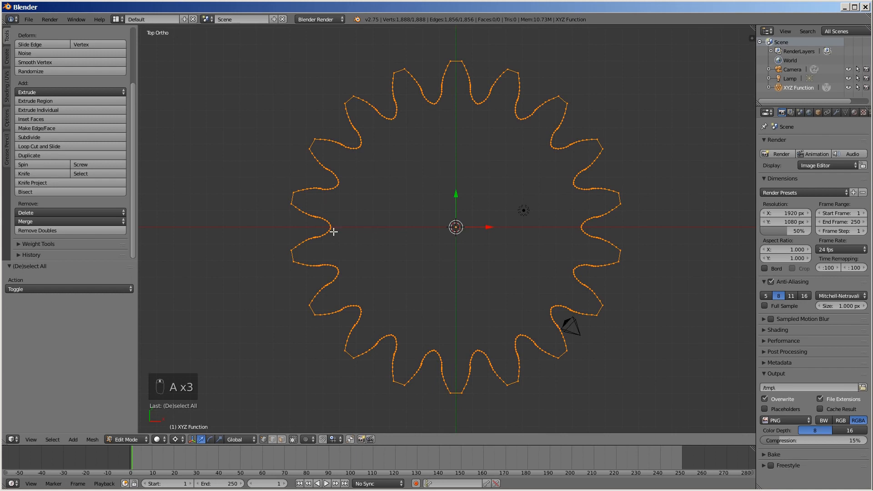
pyautogui.click(67, 230)
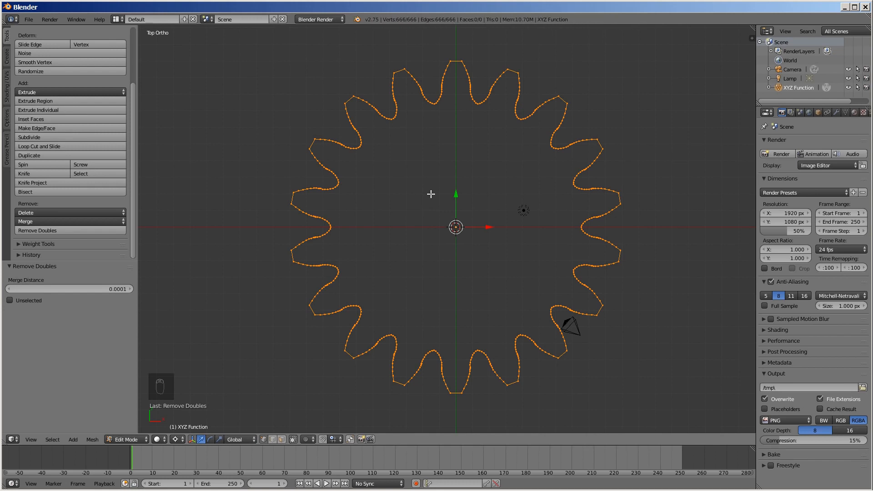
# Rename the XYZ Function object as gear18.
pyautogui.keyDown('shift'); pyautogui.moveTo(433, 200); pyautogui.dragTo(430, 202, button='middle'); pyautogui.keyUp('shift')
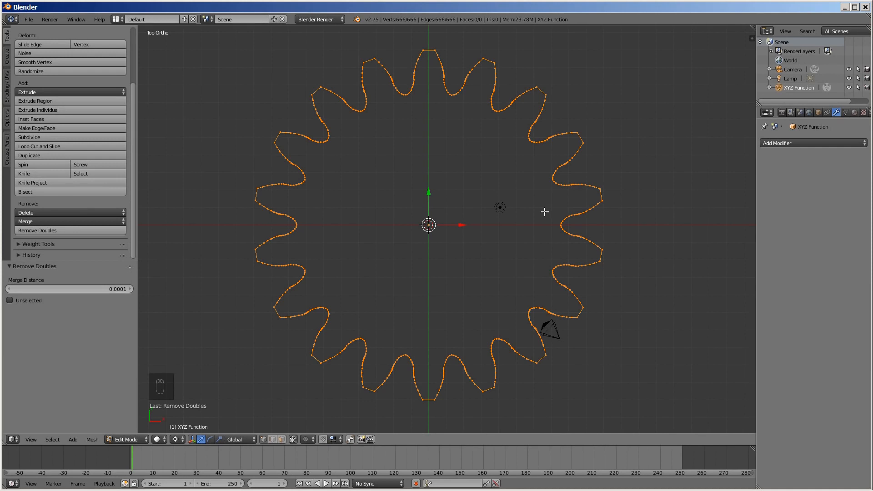
pyautogui.doubleClick(791, 87)
pyautogui.write('gear18')
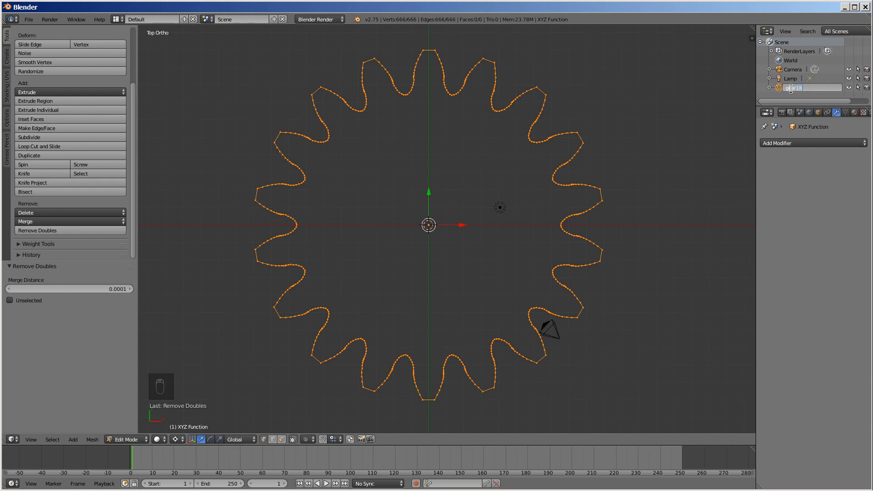
pyautogui.press('Return')
# Extrude the selected gear outline 6 units along Z to form the tooth walls.
pyautogui.moveTo(600, 166); pyautogui.dragTo(477, 288, button='middle')
pyautogui.press('e')
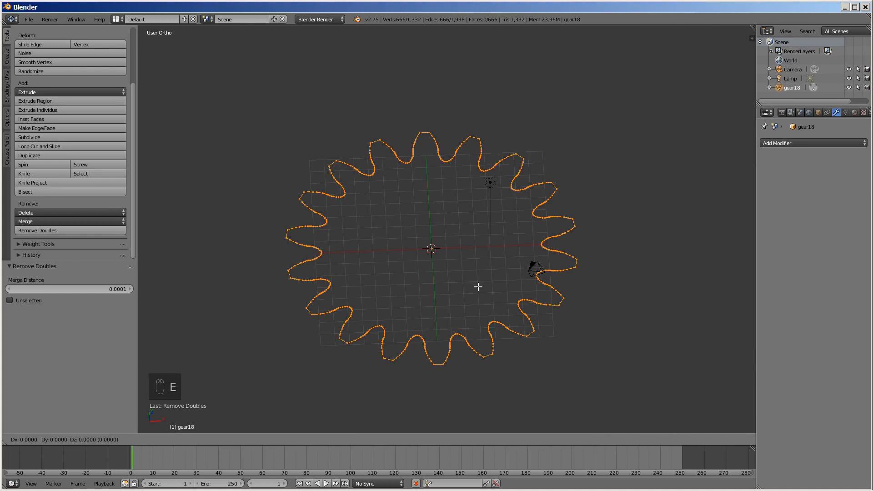
pyautogui.press('z')
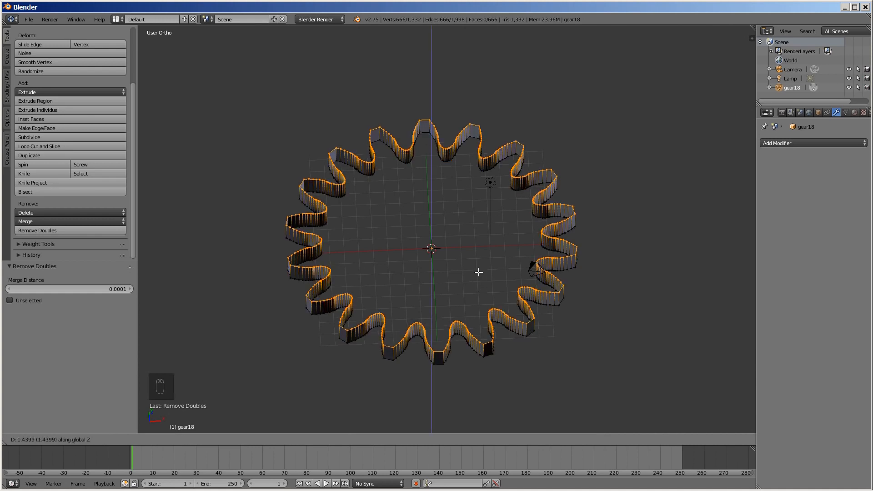
pyautogui.press('6')
pyautogui.press('Return')
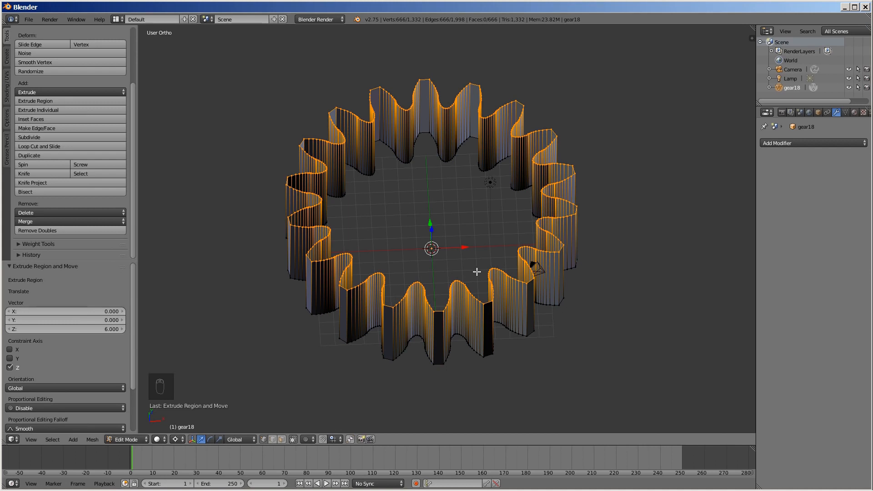
# Snap the 3D cursor to the centre of the extruded upper outline, then deselect all geometry in top view.
pyautogui.hotkey('shift', 's')
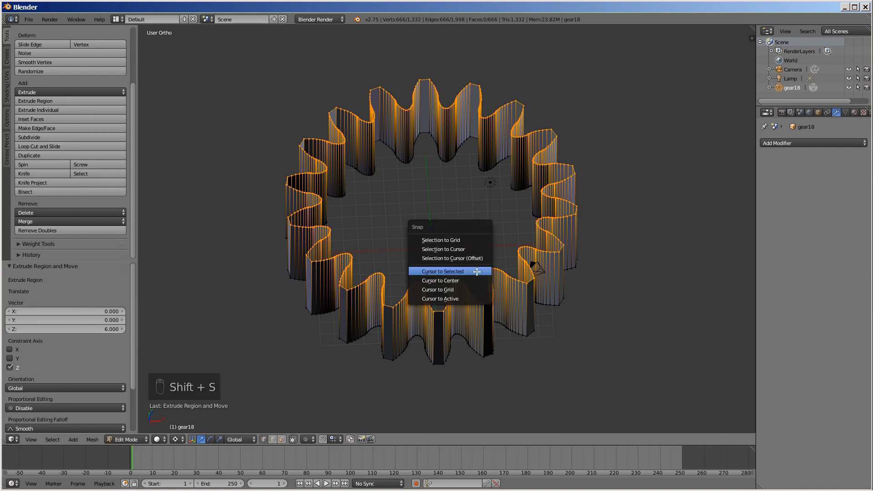
pyautogui.click(477, 285)
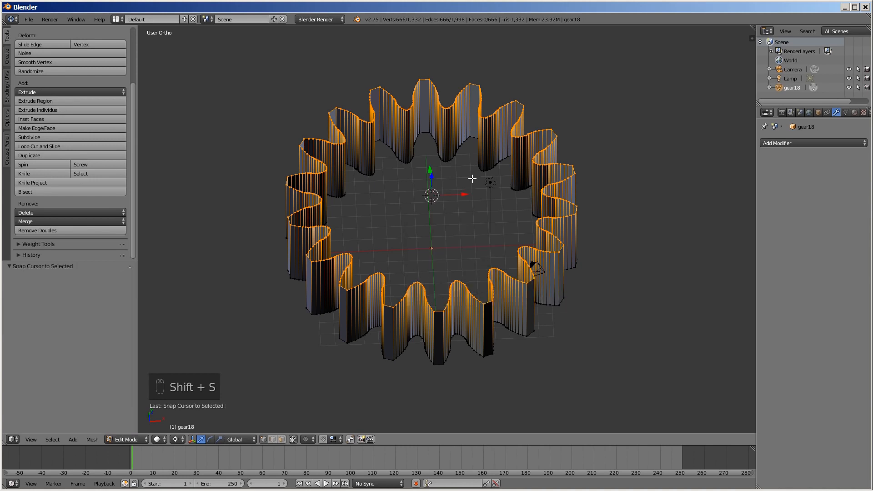
pyautogui.press('KP_7')
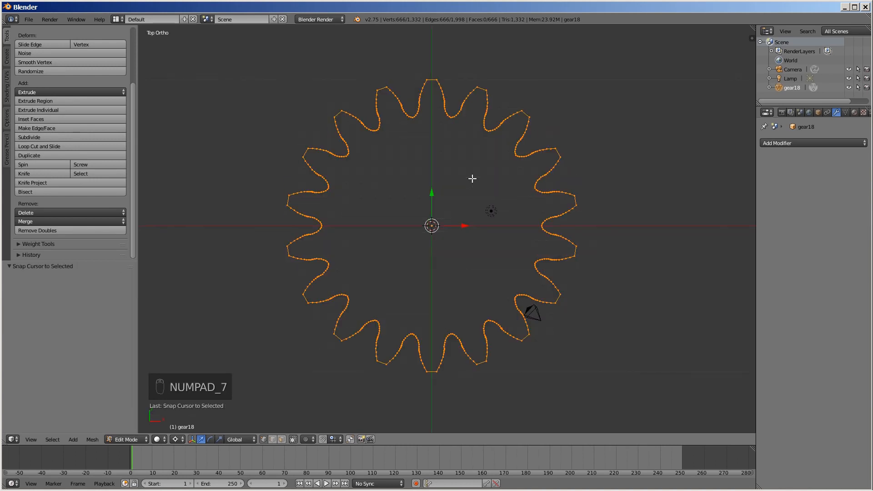
pyautogui.scroll(1, 552, 153)
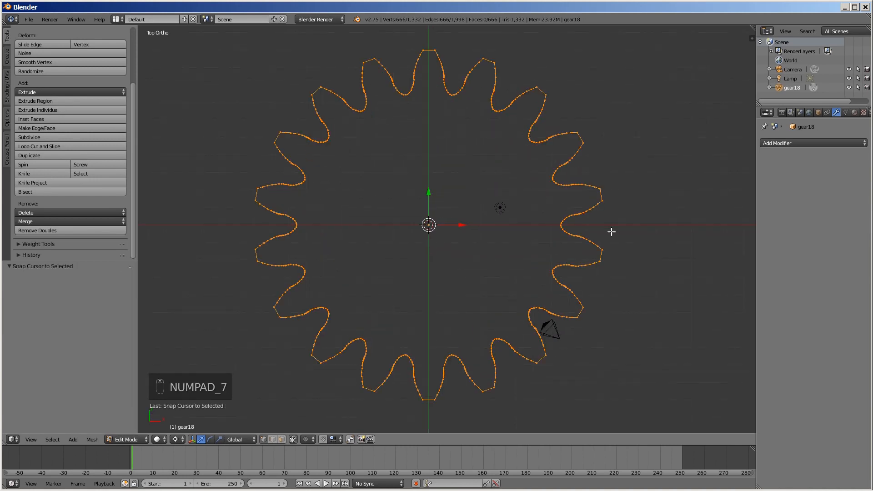
pyautogui.press('a')
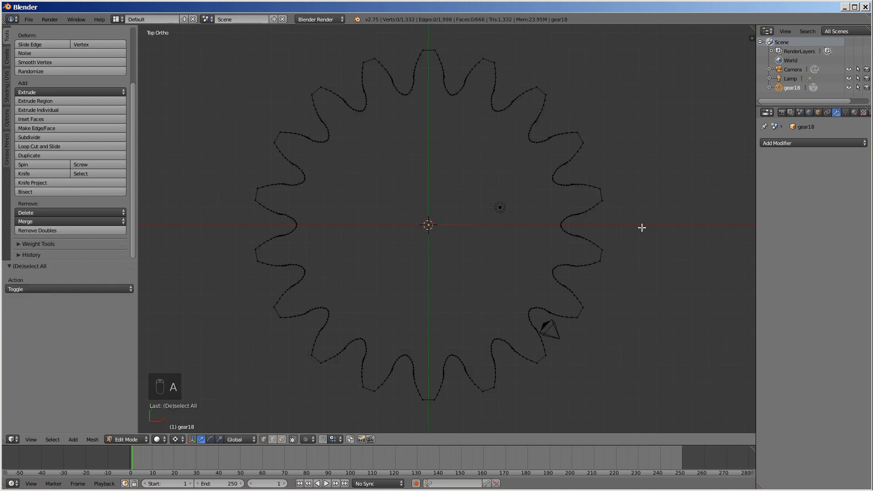
# Select the outline vertices of one tooth just above the X axis and fill them with a face across the tooth root.
pyautogui.scroll(2, 656, 224)
pyautogui.scroll(9, 557, 238)
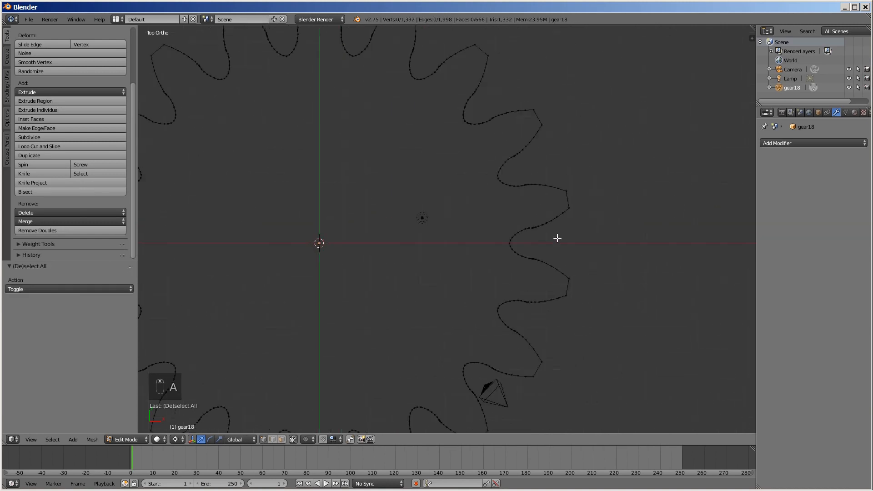
pyautogui.keyDown('shift'); pyautogui.moveTo(495, 241); pyautogui.dragTo(555, 228, button='middle'); pyautogui.keyUp('shift')
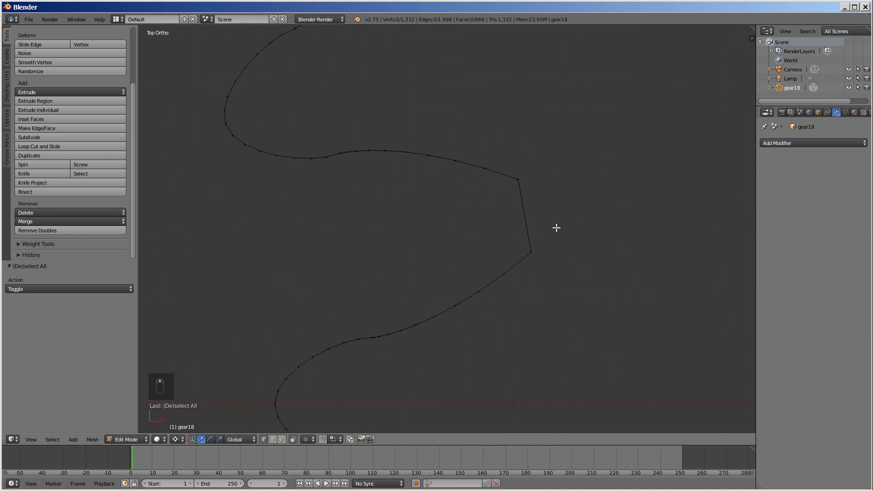
pyautogui.press('b')
pyautogui.moveTo(566, 355); pyautogui.dragTo(301, 128)
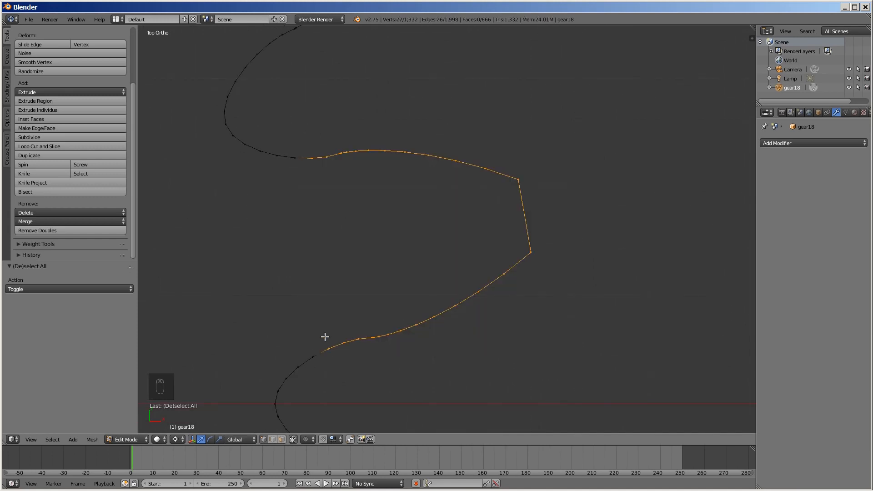
pyautogui.keyDown('shift'); pyautogui.rightClick(312, 357); pyautogui.keyUp('shift')
pyautogui.keyDown('shift'); pyautogui.rightClick(295, 158); pyautogui.keyUp('shift')
pyautogui.keyDown('shift'); pyautogui.rightClick(277, 156); pyautogui.keyUp('shift')
pyautogui.press('f')
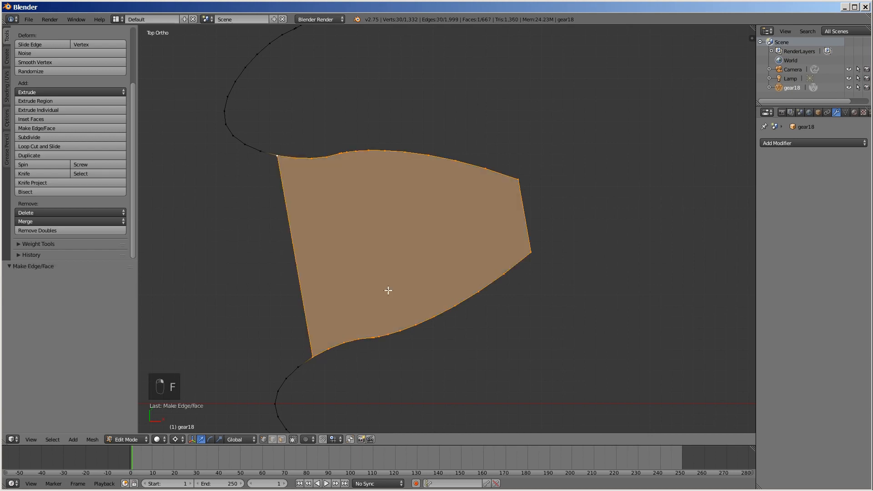
# Switch to face selection and duplicate the filled tooth face, rotating the copy 20° around the 3D cursor.
pyautogui.scroll(-6, 388, 289)
pyautogui.click(282, 439)
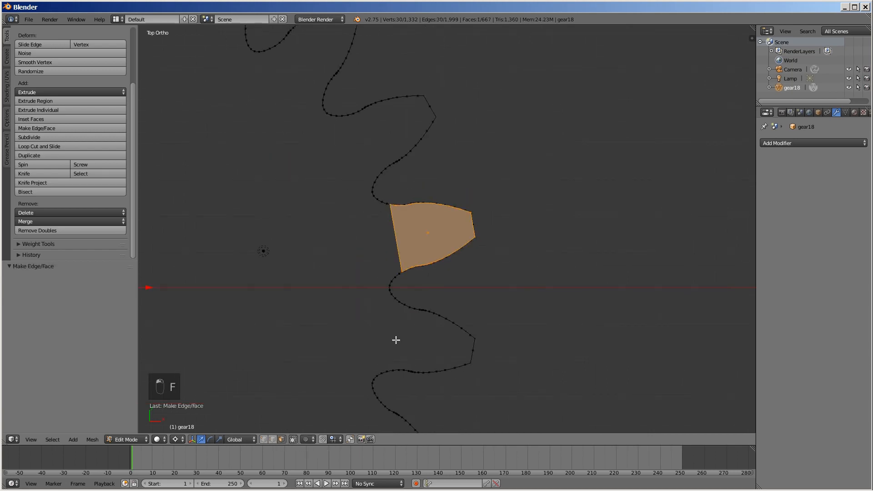
pyautogui.keyDown('shift'); pyautogui.moveTo(444, 309); pyautogui.dragTo(543, 295, button='middle'); pyautogui.keyUp('shift')
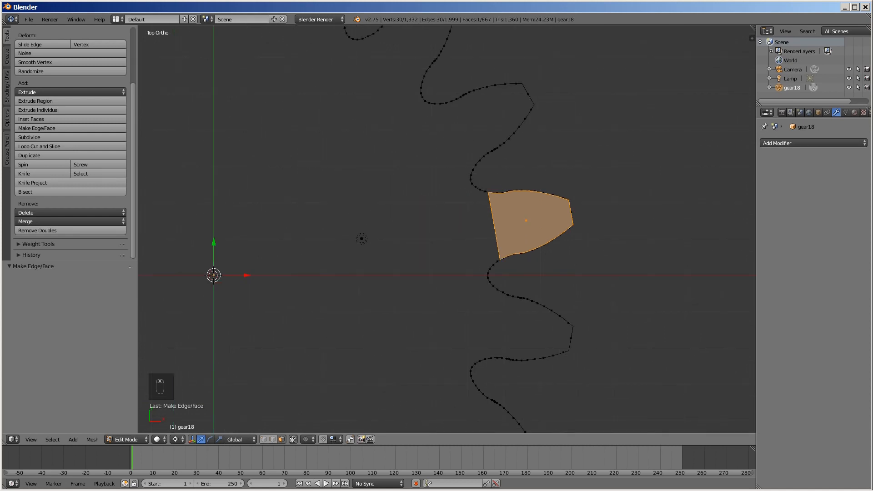
pyautogui.hotkey('shift', 'd')
pyautogui.press('r')
pyautogui.press('2')
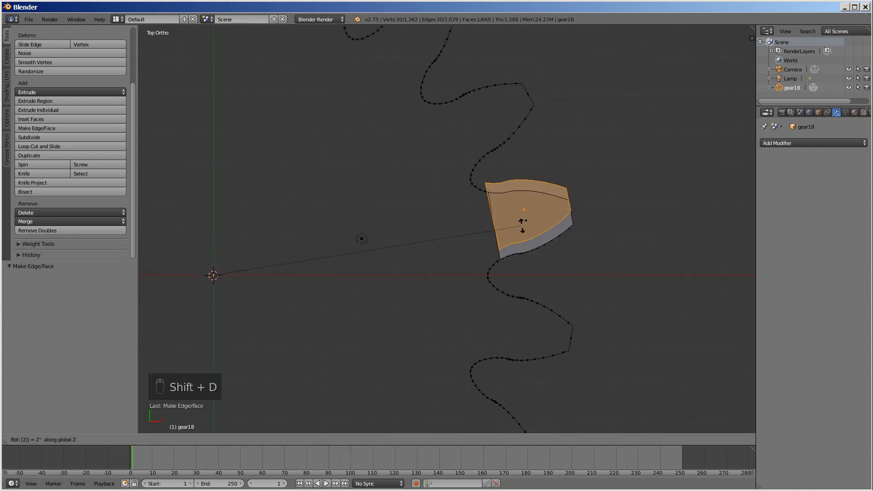
pyautogui.press('0')
pyautogui.press('Return')
# Add the original tooth face to the selection and duplicate both faces with a 40° rotation.
pyautogui.keyDown('shift'); pyautogui.moveTo(522, 226); pyautogui.dragTo(605, 281, button='middle'); pyautogui.keyUp('shift')
pyautogui.keyDown('shift'); pyautogui.rightClick(576, 265); pyautogui.keyUp('shift')
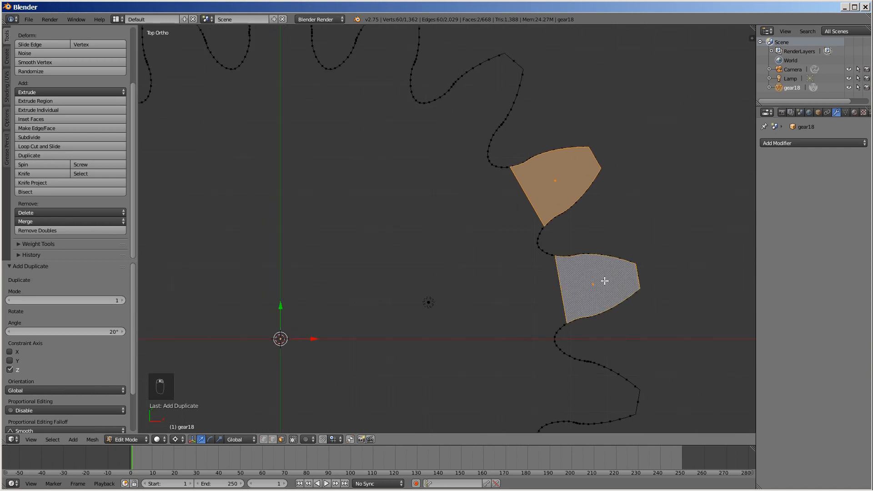
pyautogui.hotkey('shift', 'd')
pyautogui.press('r')
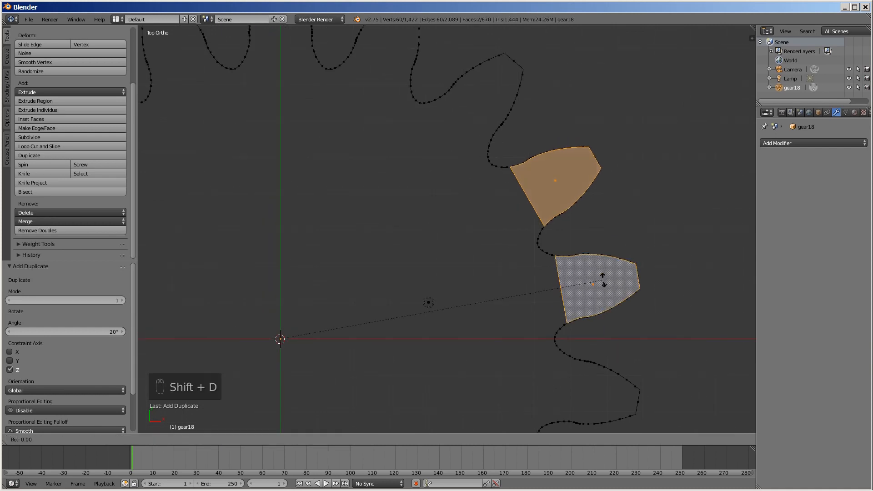
pyautogui.press('4')
pyautogui.press('0')
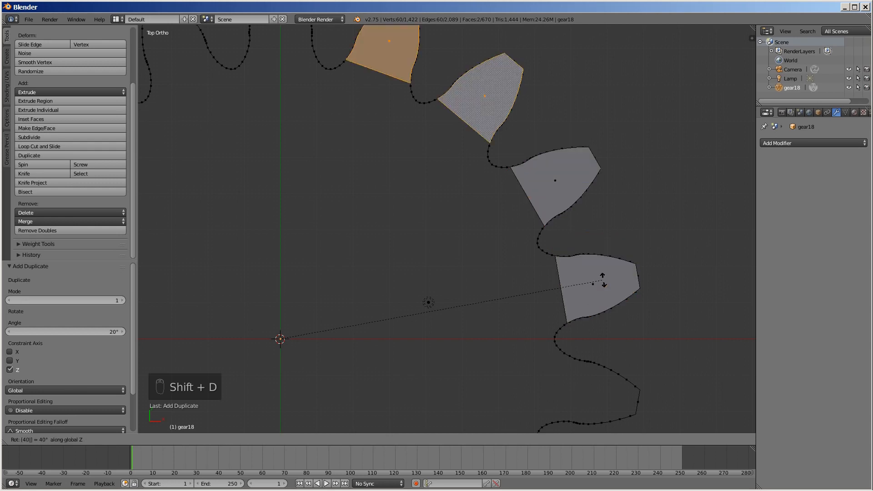
pyautogui.press('Return')
# Extend the selection to all four tooth faces and duplicate them with an 80° rotation.
pyautogui.keyDown('shift'); pyautogui.rightClick(564, 193); pyautogui.keyUp('shift')
pyautogui.keyDown('shift'); pyautogui.rightClick(594, 280); pyautogui.keyUp('shift')
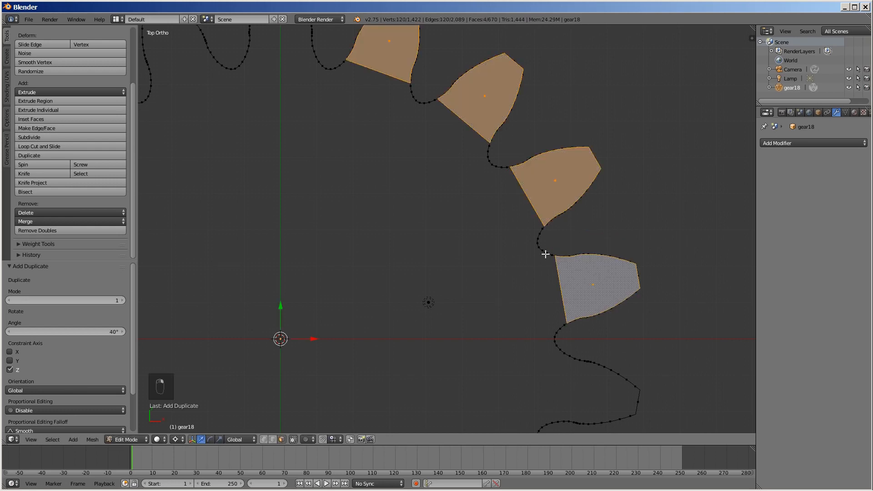
pyautogui.scroll(-2, 505, 253)
pyautogui.keyDown('shift'); pyautogui.moveTo(465, 253); pyautogui.dragTo(515, 259, button='middle'); pyautogui.keyUp('shift')
pyautogui.hotkey('shift', 'd')
pyautogui.press('r')
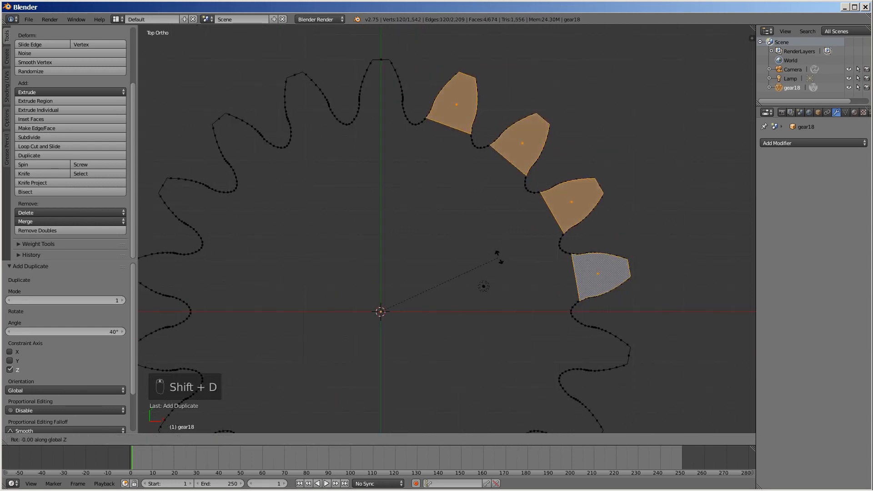
pyautogui.press('8')
pyautogui.press('0')
pyautogui.press('Return')
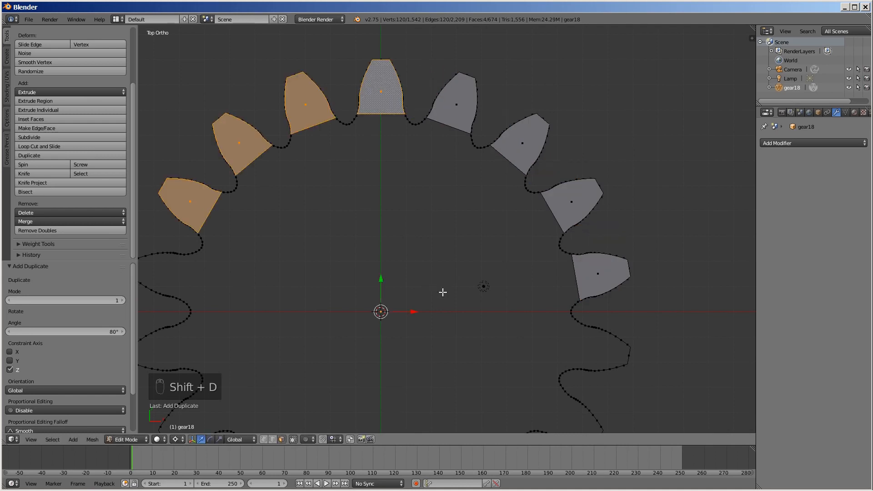
# Duplicate the selected set of four tooth faces two more times, rotating each new set a further 80°.
pyautogui.keyDown('shift'); pyautogui.moveTo(444, 290); pyautogui.dragTo(485, 271, button='middle'); pyautogui.keyUp('shift')
pyautogui.hotkey('shift', 'd')
pyautogui.press('r')
pyautogui.press('8')
pyautogui.press('0')
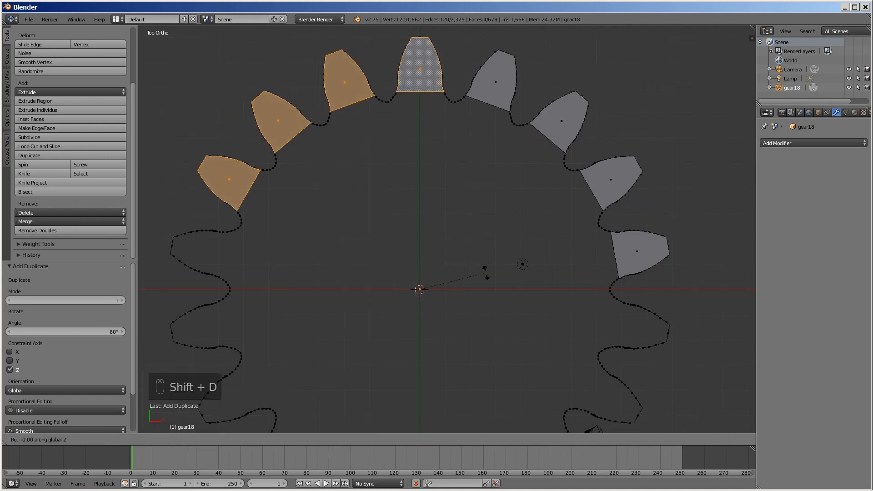
pyautogui.press('Return')
pyautogui.hotkey('shift', 'd')
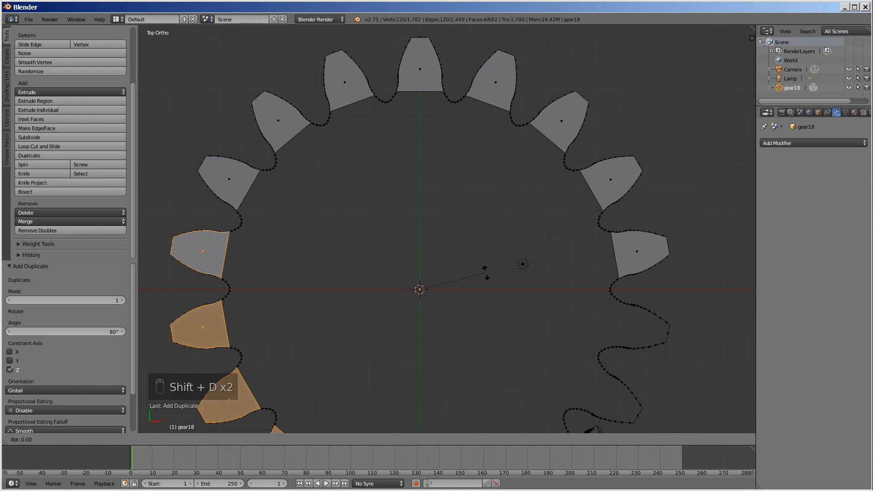
pyautogui.press('r')
pyautogui.press('8')
pyautogui.press('0')
pyautogui.press('Return')
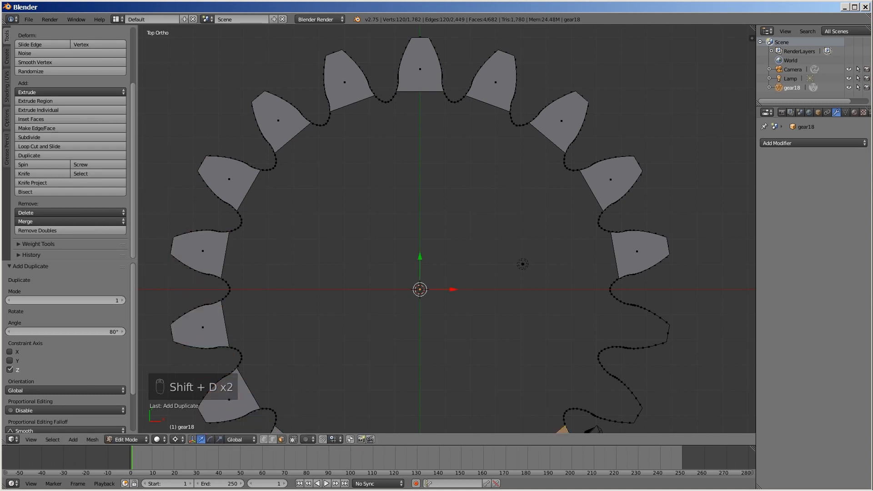
# Duplicate the latest four tooth faces once more with an 80° rotation to complete the ring, and deselect everything.
pyautogui.hotkey('shift', 'd')
pyautogui.press('r')
pyautogui.press('8')
pyautogui.press('0')
pyautogui.press('Return')
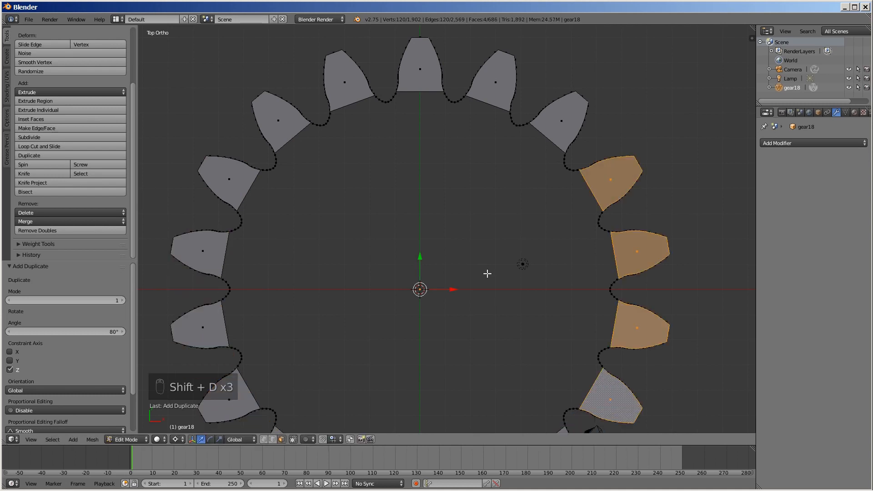
pyautogui.scroll(-3, 461, 249)
pyautogui.press('a')
pyautogui.keyDown('shift'); pyautogui.moveTo(565, 284); pyautogui.dragTo(575, 243, button='middle'); pyautogui.keyUp('shift')
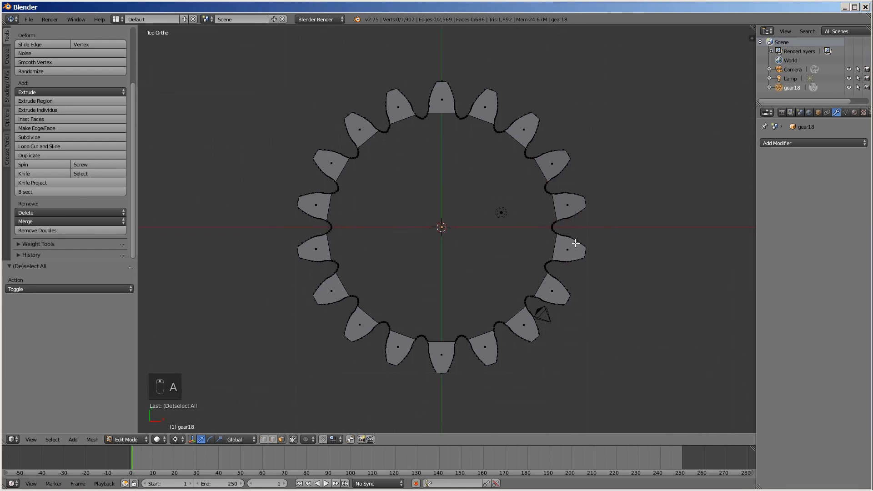
# Select one upper tooth face and extend the selection to all faces of similar area.
pyautogui.scroll(1, 602, 236)
pyautogui.moveTo(591, 282); pyautogui.dragTo(610, 145, button='middle')
pyautogui.rightClick(559, 117)
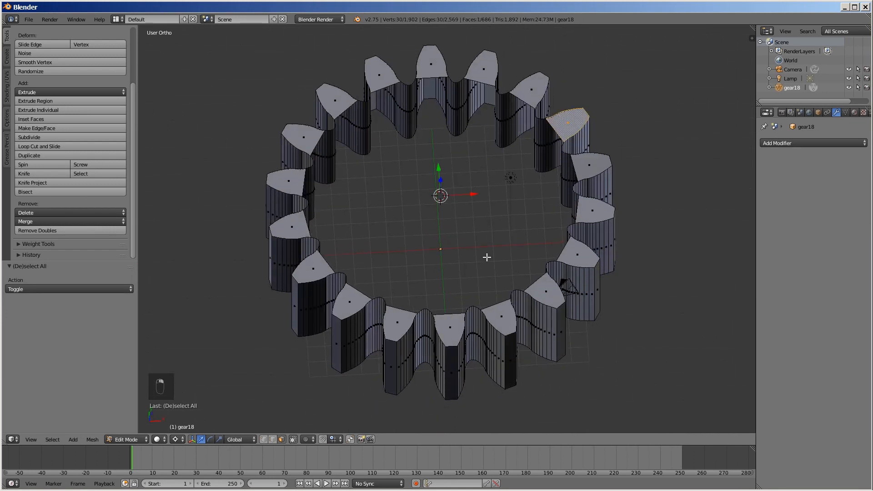
pyautogui.hotkey('shift', 'g')
pyautogui.click(397, 275)
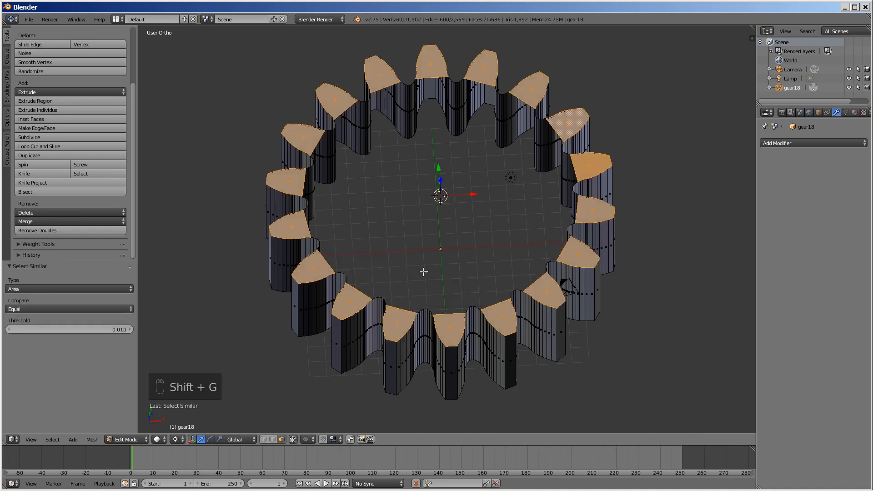
# Duplicate the selected upper tooth faces and move the copies -6 units along Z to cap the underside.
pyautogui.keyDown('shift'); pyautogui.moveTo(463, 263); pyautogui.dragTo(478, 275, button='middle'); pyautogui.keyUp('shift')
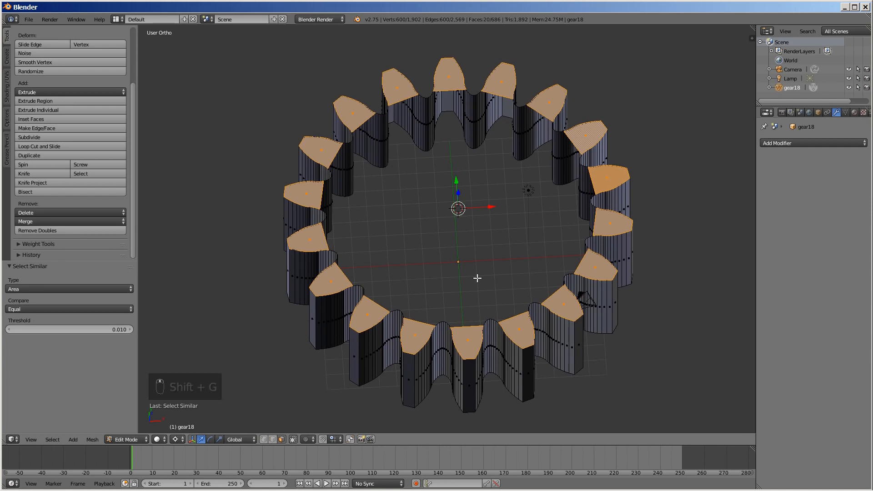
pyautogui.hotkey('shift', 'd')
pyautogui.write('z')
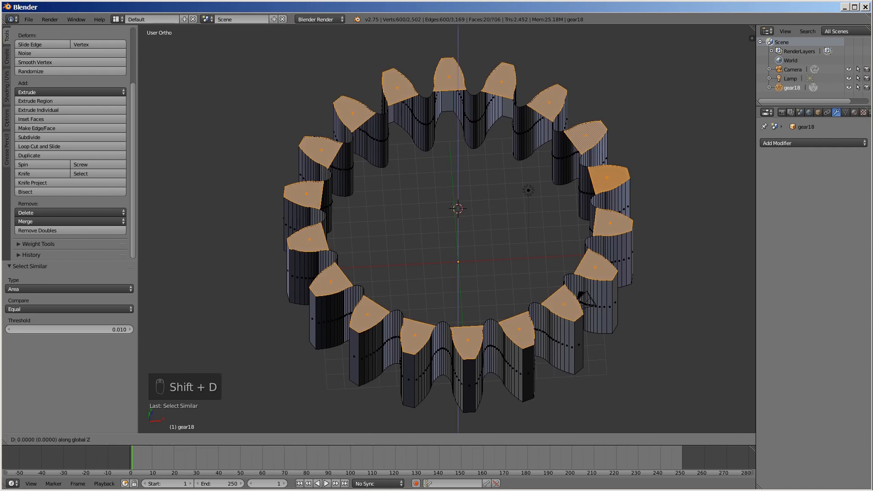
pyautogui.write('-6')
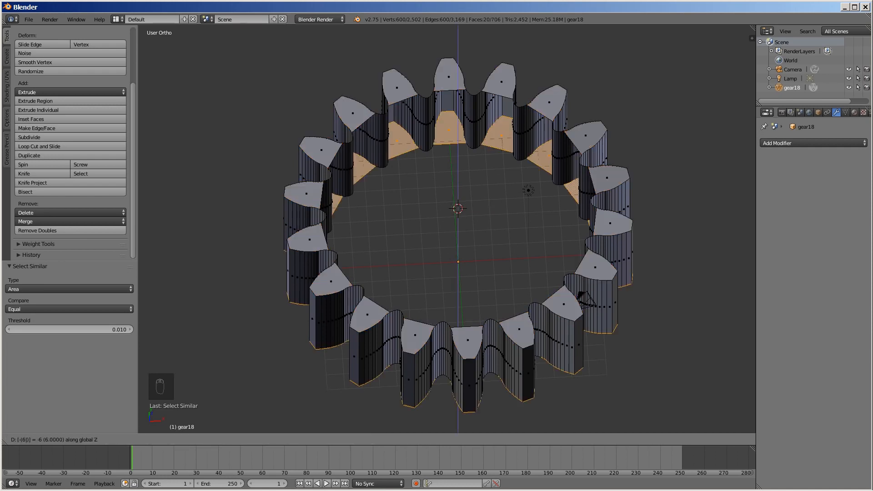
pyautogui.press('Return')
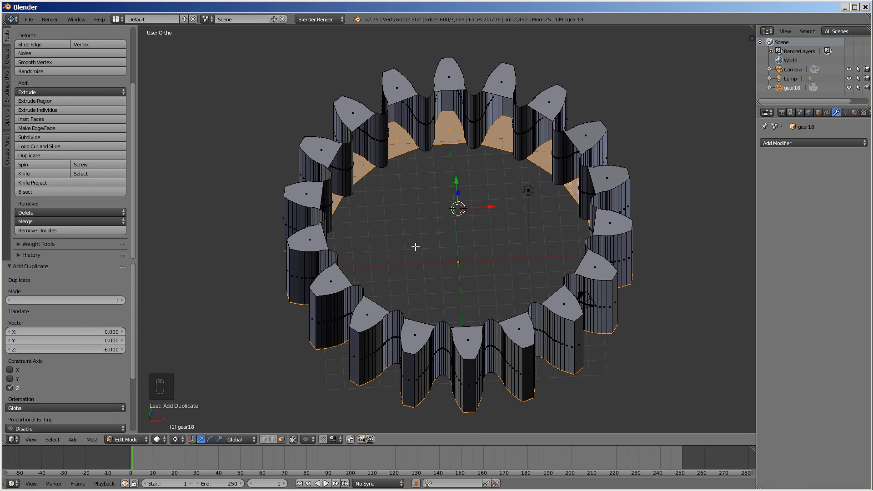
# Select the whole gear mesh and remove its doubled vertices.
pyautogui.press('a')
pyautogui.press('a')
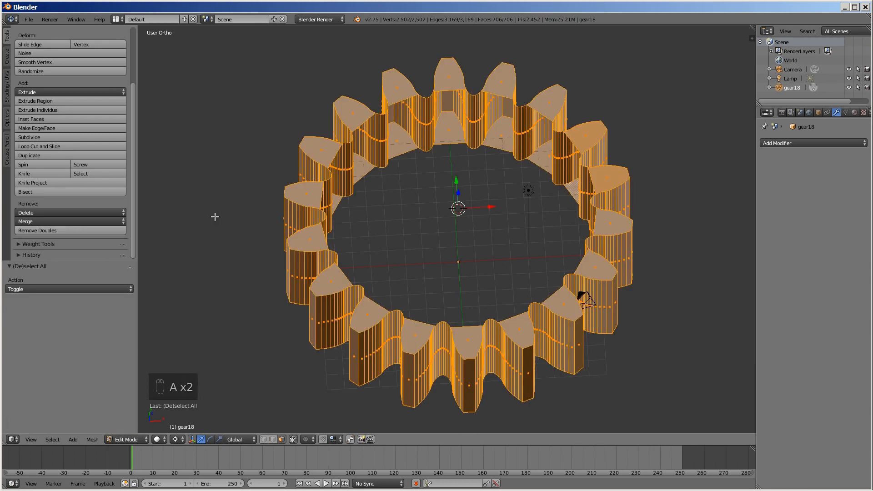
pyautogui.click(87, 233)
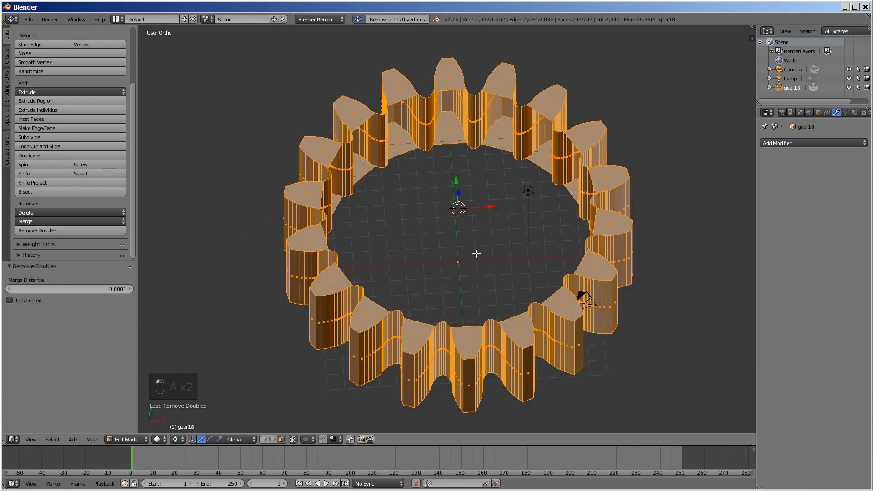
# Switch to vertex selection, clear the selection, and select the upper inner edge loop to check its vertex count.
pyautogui.click(265, 440)
pyautogui.keyDown('shift'); pyautogui.moveTo(432, 208); pyautogui.dragTo(454, 222, button='middle'); pyautogui.keyUp('shift')
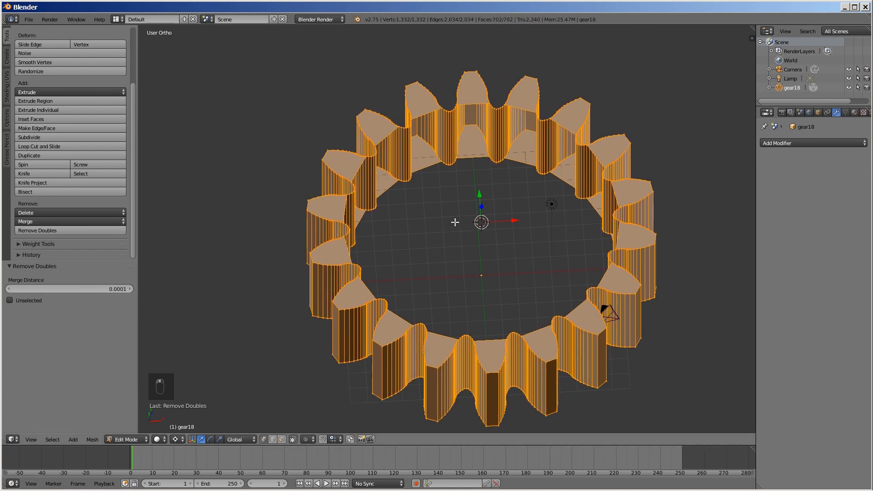
pyautogui.press('a')
pyautogui.keyDown('shift'); pyautogui.moveTo(475, 160); pyautogui.dragTo(473, 174, button='middle'); pyautogui.keyUp('shift')
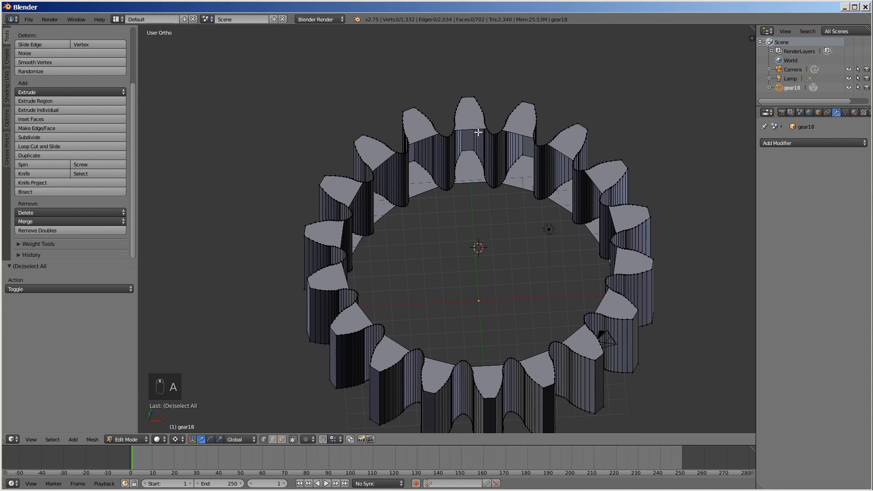
pyautogui.keyDown('alt'); pyautogui.rightClick(471, 130); pyautogui.keyUp('alt')
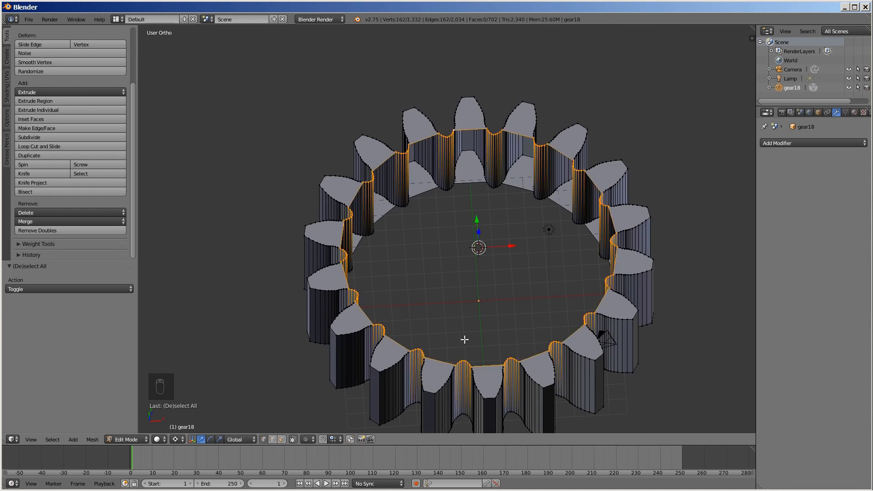
pyautogui.keyDown('shift'); pyautogui.moveTo(464, 339); pyautogui.dragTo(461, 326, button='middle'); pyautogui.keyUp('shift')
pyautogui.moveTo(495, 301); pyautogui.dragTo(497, 286, button='middle')
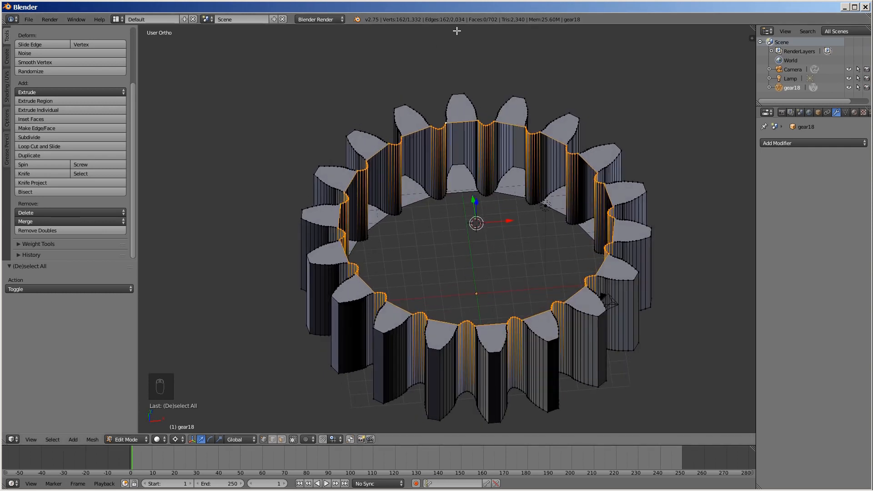
# Add a mesh circle at the 3D cursor with 162 vertices and a radius of 4.
pyautogui.hotkey('shift', 'a')
pyautogui.click(477, 268)
pyautogui.click(98, 288)
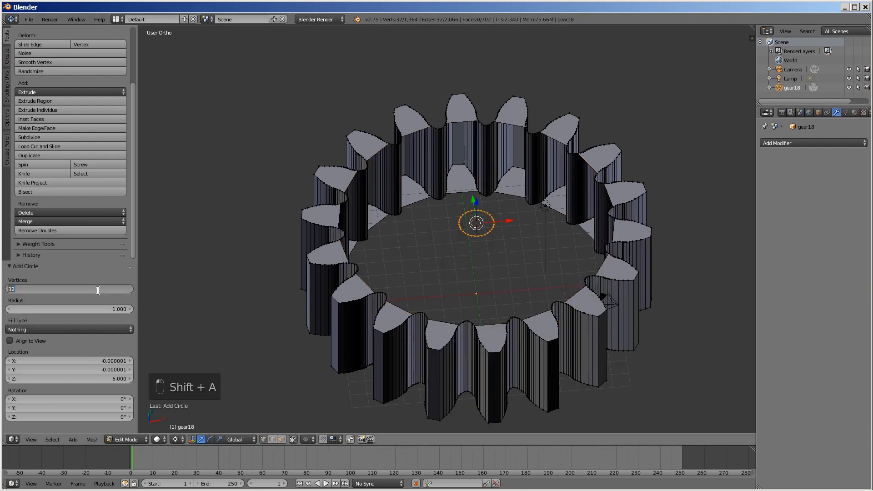
pyautogui.write('162')
pyautogui.press('Tab')
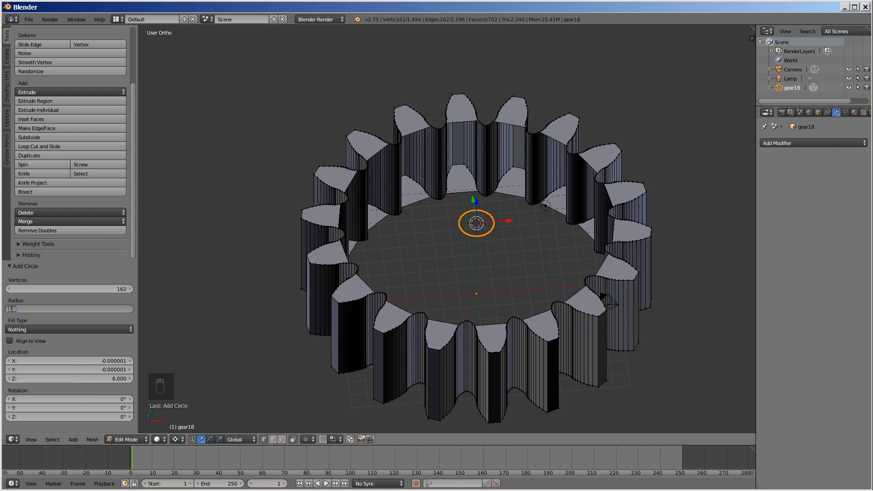
pyautogui.write('4')
pyautogui.press('Return')
# Add the upper inner edge loop of the teeth to the circle selection and bridge the two edge loops.
pyautogui.scroll(1, 519, 161)
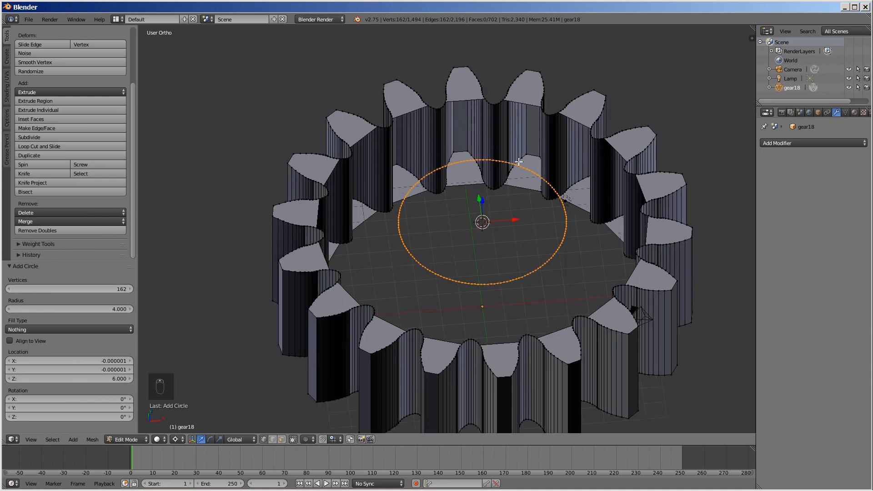
pyautogui.keyDown('alt'); pyautogui.keyDown('shift'); pyautogui.rightClick(532, 106); pyautogui.keyUp('shift'); pyautogui.keyUp('alt')
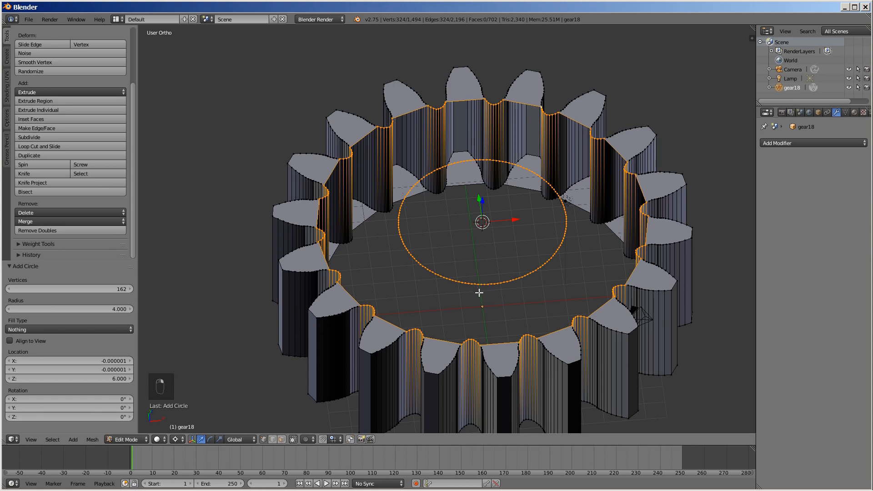
pyautogui.press('w')
pyautogui.click(520, 295)
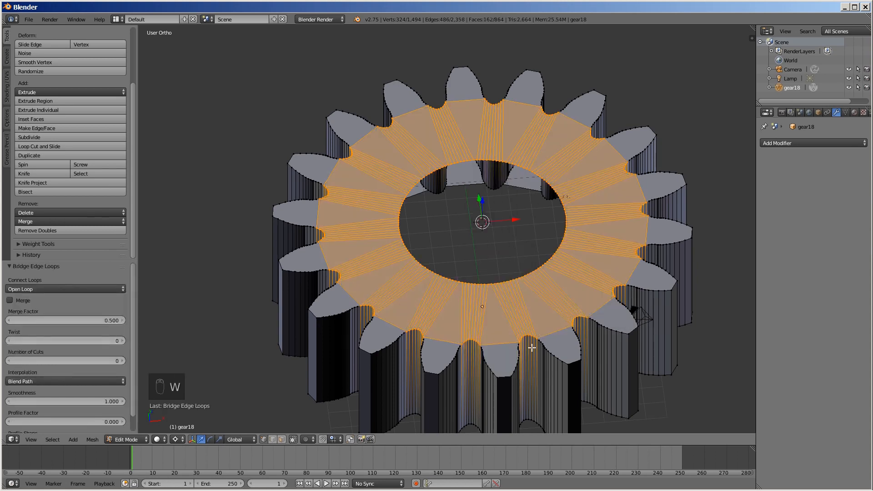
# Clear the selection, select the bore's upper edge loop, and extrude it -6 along Z.
pyautogui.press('a')
pyautogui.press('a')
pyautogui.press('a')
pyautogui.press('a')
pyautogui.press('a')
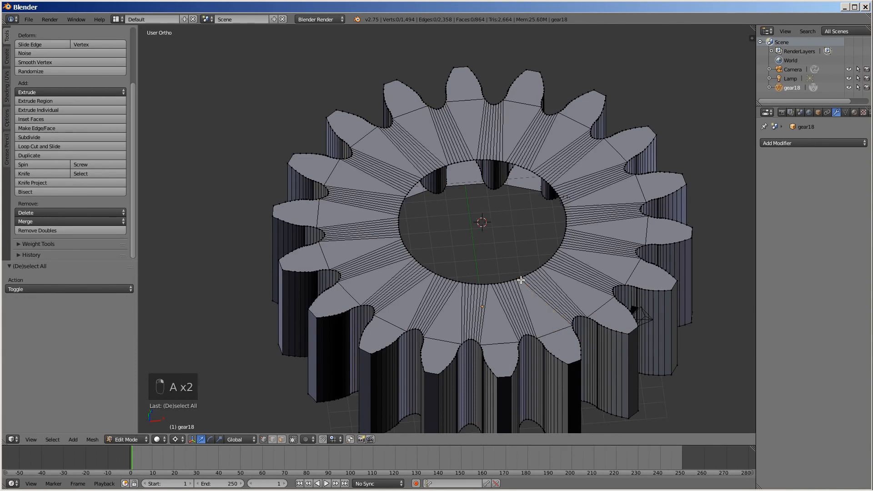
pyautogui.keyDown('alt'); pyautogui.rightClick(520, 278); pyautogui.keyUp('alt')
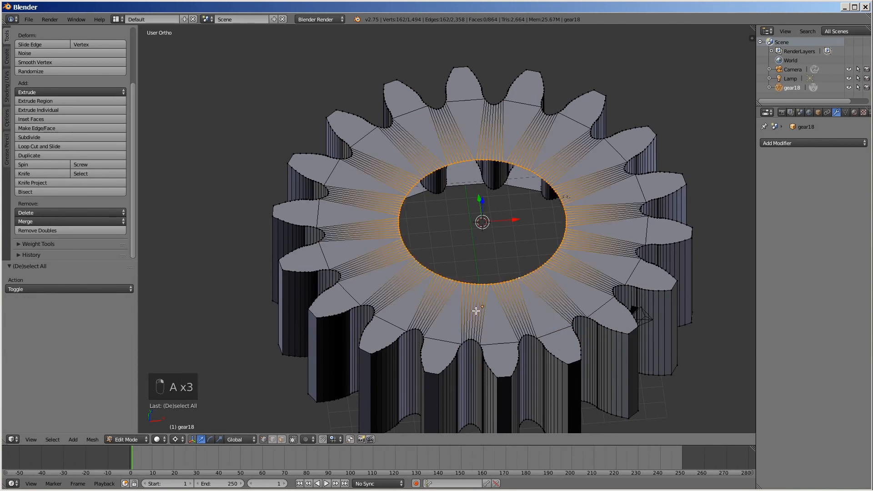
pyautogui.write('e')
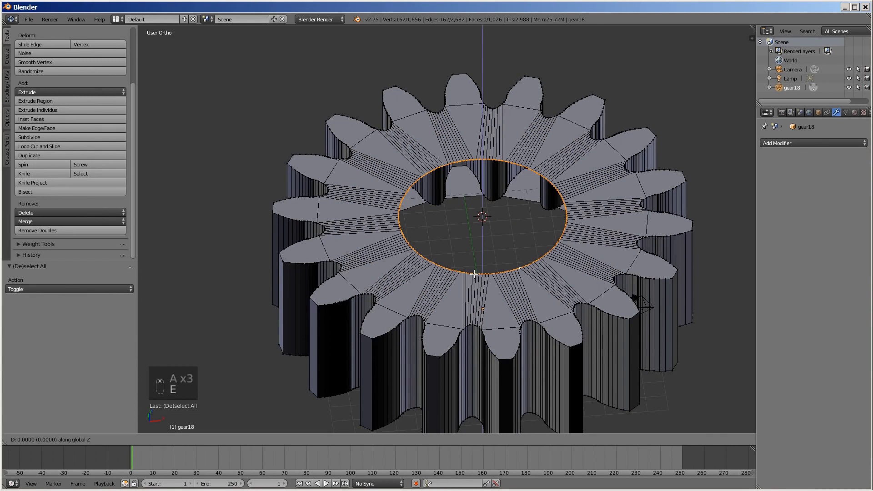
pyautogui.write('-6')
pyautogui.press('Return')
# Select the lower inner edge loop of the teeth together with the bore's bottom loop and bridge them.
pyautogui.scroll(2, 463, 364)
pyautogui.moveTo(462, 386); pyautogui.dragTo(508, 175, button='middle')
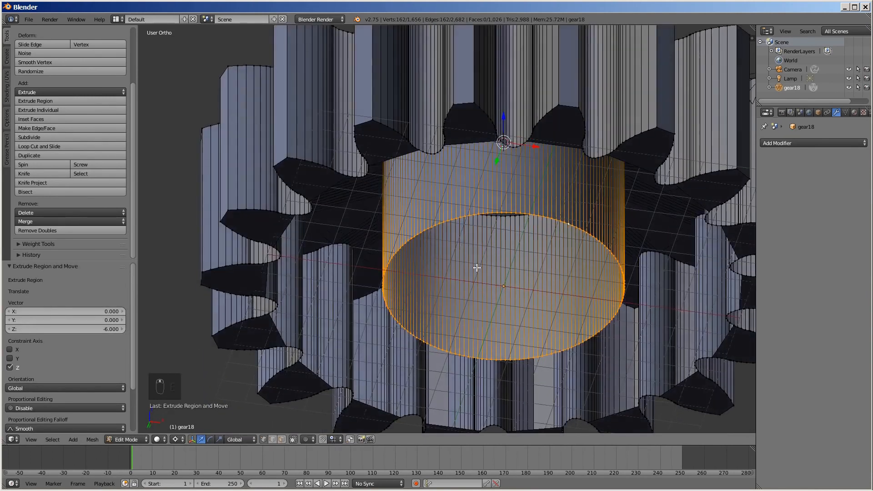
pyautogui.press('a')
pyautogui.keyDown('alt'); pyautogui.rightClick(478, 142); pyautogui.keyUp('alt')
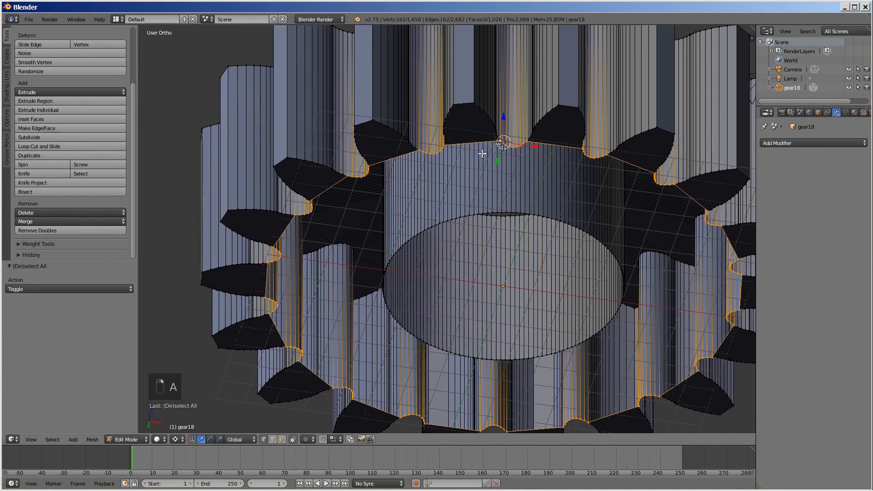
pyautogui.keyDown('alt'); pyautogui.keyDown('shift'); pyautogui.rightClick(499, 213); pyautogui.keyUp('shift'); pyautogui.keyUp('alt')
pyautogui.press('w')
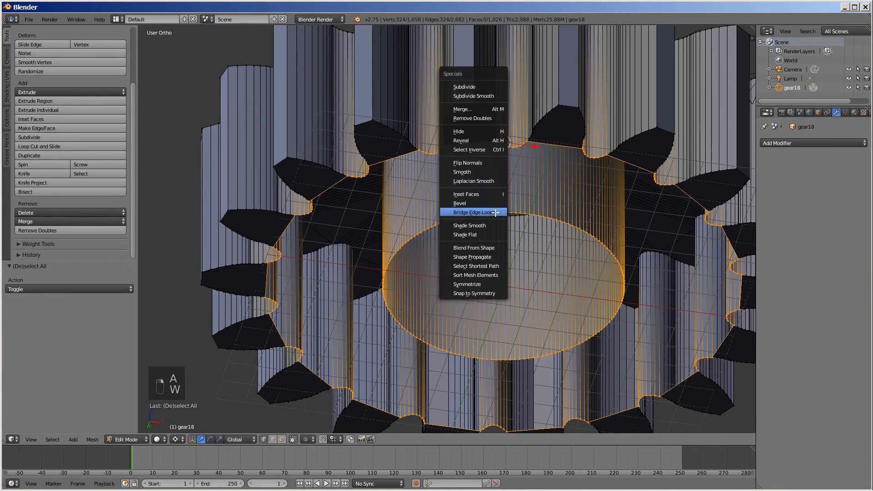
pyautogui.click(495, 211)
# Select the whole gear mesh, make its normals consistent, and clear the selection.
pyautogui.moveTo(495, 212); pyautogui.dragTo(499, 259, button='middle')
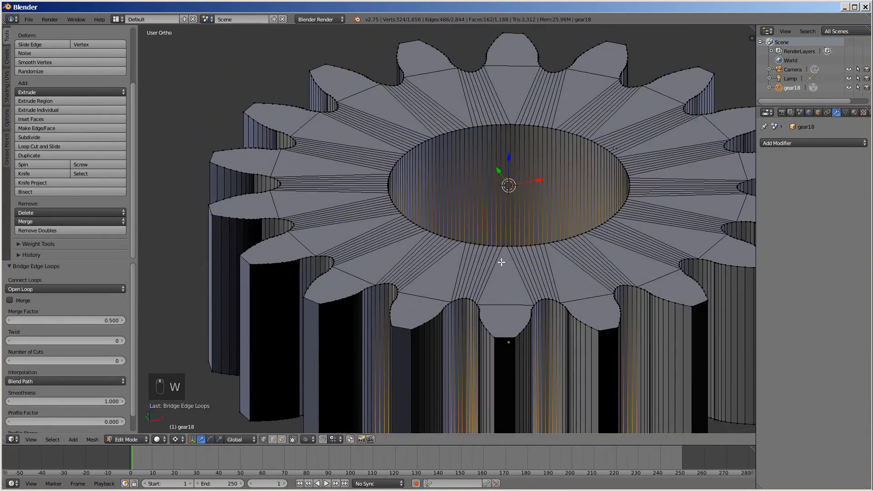
pyautogui.press('a')
pyautogui.press('a')
pyautogui.press('a')
pyautogui.scroll(-2, 486, 255)
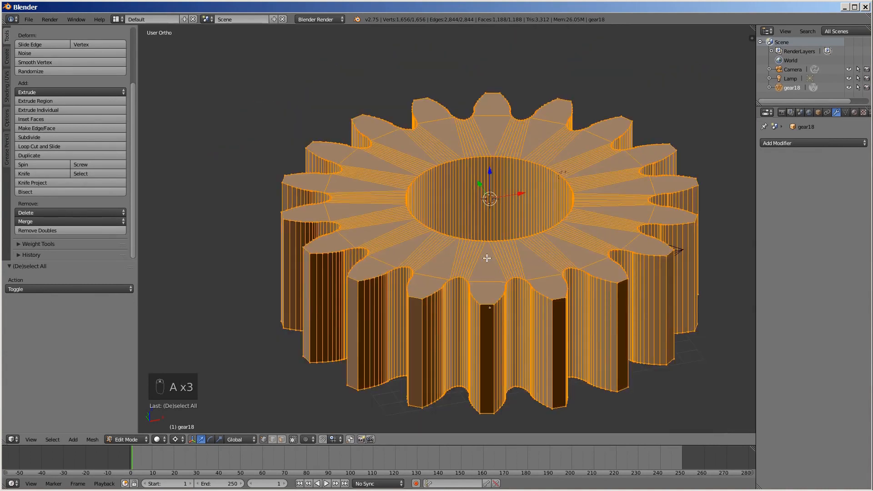
pyautogui.hotkey('ctrl', 'n')
pyautogui.scroll(-1, 478, 252)
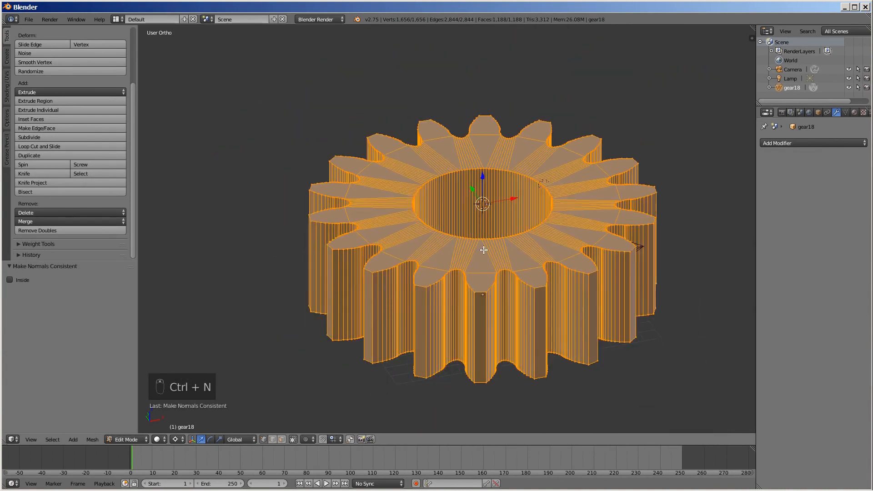
pyautogui.press('a')
# Select the upper tip edge of one tooth and extend the selection to all edges of similar length.
pyautogui.keyDown('shift'); pyautogui.moveTo(483, 249); pyautogui.dragTo(452, 239, button='middle'); pyautogui.keyUp('shift')
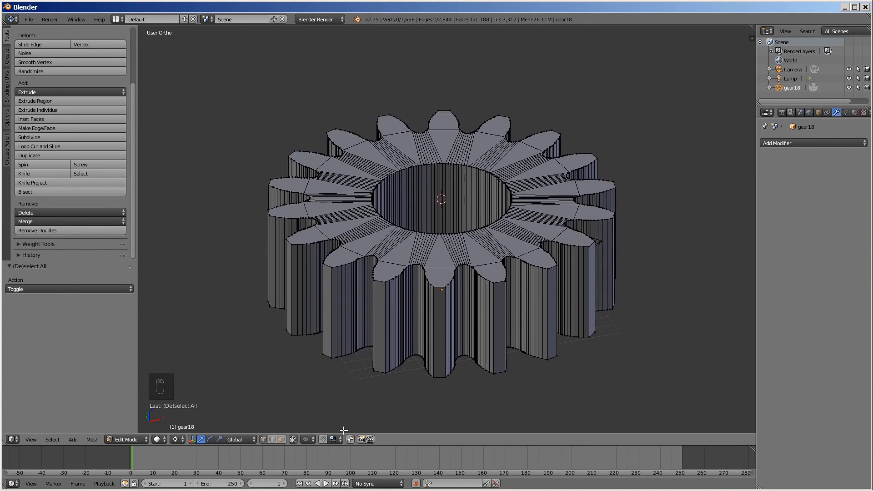
pyautogui.rightClick(442, 287)
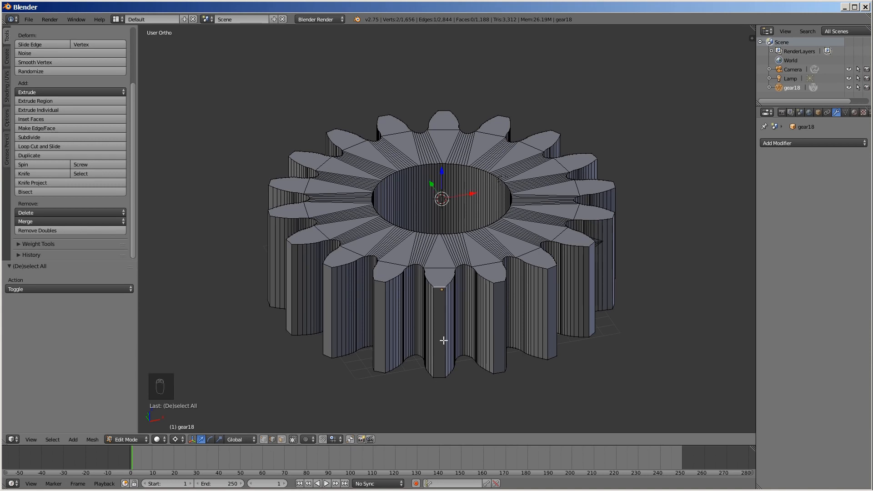
pyautogui.hotkey('shift', 'g')
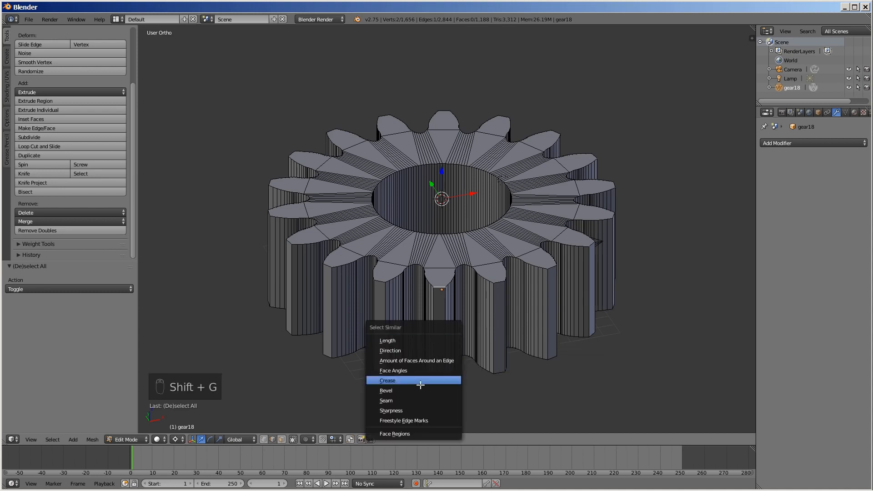
pyautogui.click(408, 340)
pyautogui.keyDown('shift'); pyautogui.moveTo(418, 331); pyautogui.dragTo(426, 313, button='middle'); pyautogui.keyUp('shift')
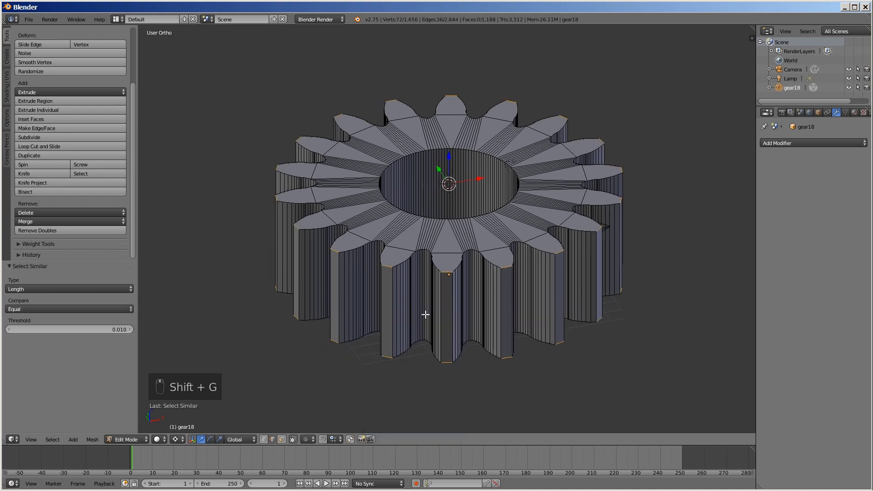
# Bevel the selected tooth tip edges with an amount of 0.6 and 10 segments.
pyautogui.hotkey('ctrl', 'b')
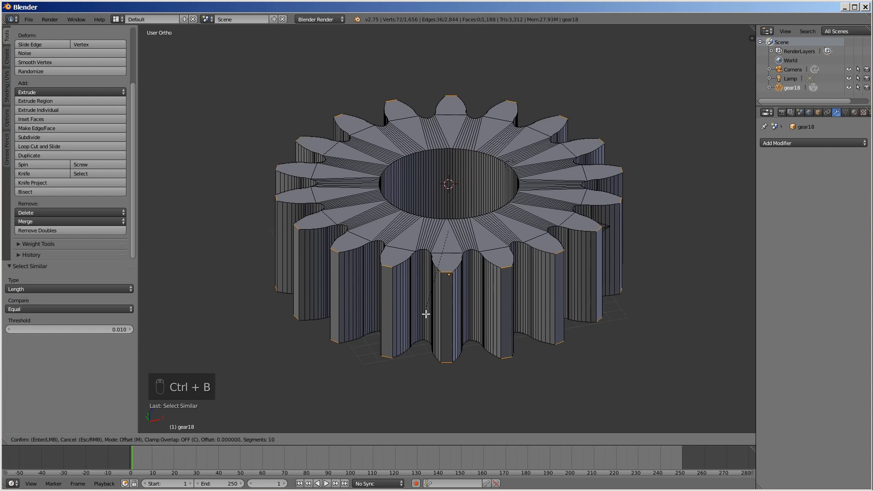
pyautogui.click(429, 326)
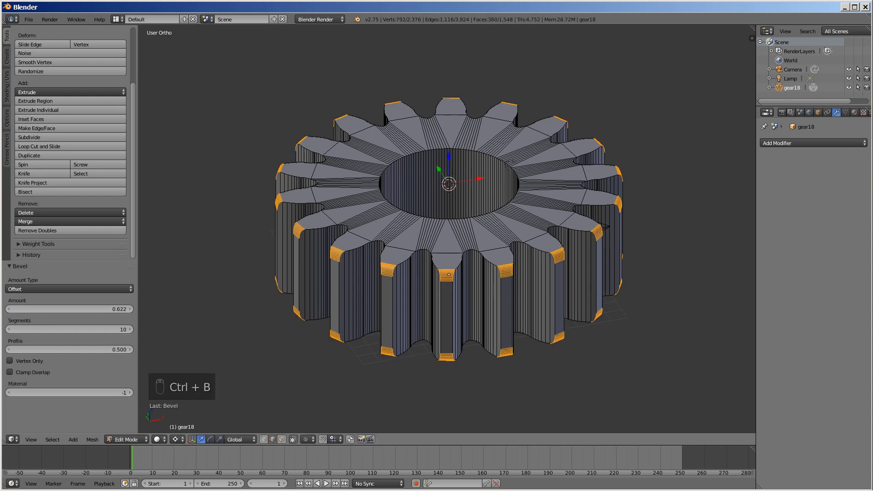
pyautogui.click(83, 313)
pyautogui.write('0')
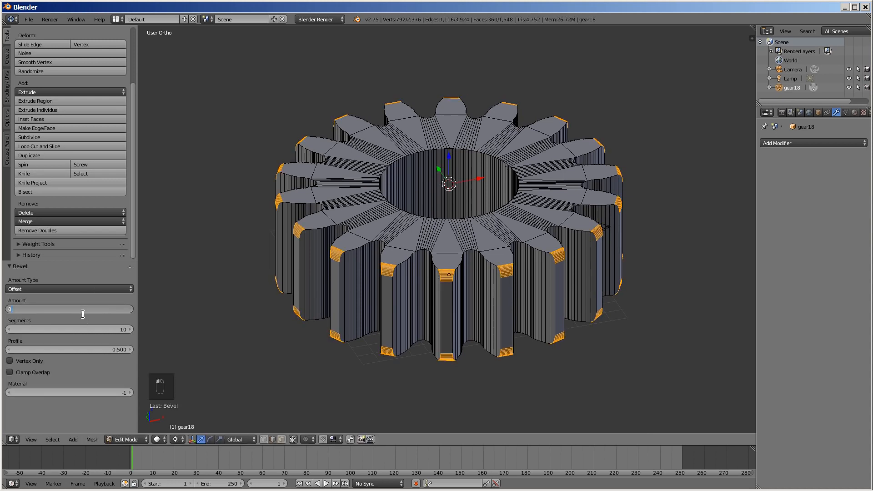
pyautogui.write('.6')
pyautogui.press('Tab')
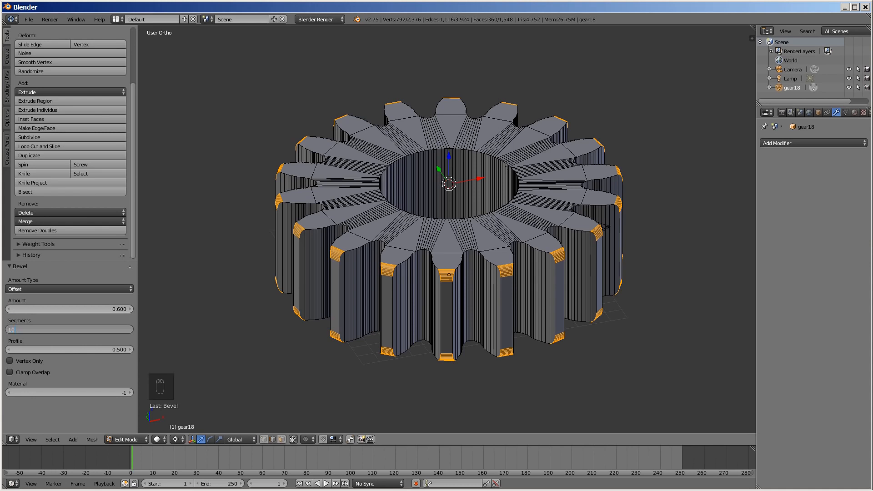
pyautogui.press('Return')
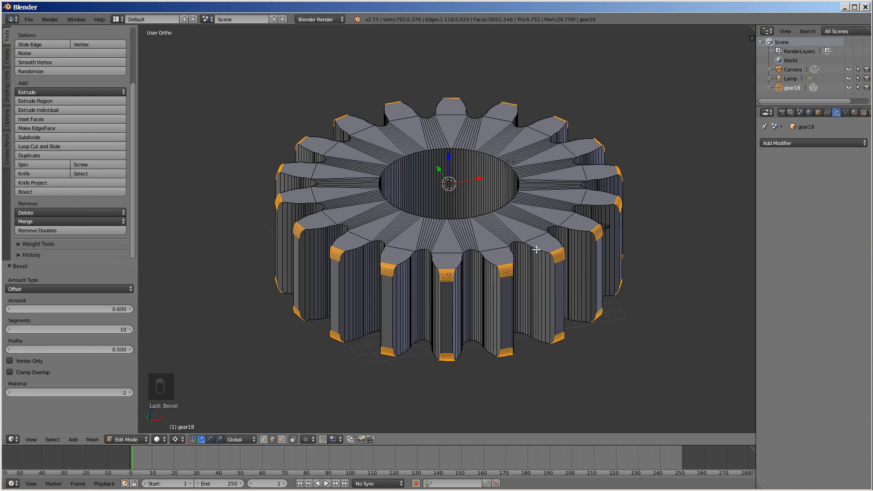
# Return to Object Mode, shade the gear smooth, and add an Edge Split modifier to it.
pyautogui.press('Tab')
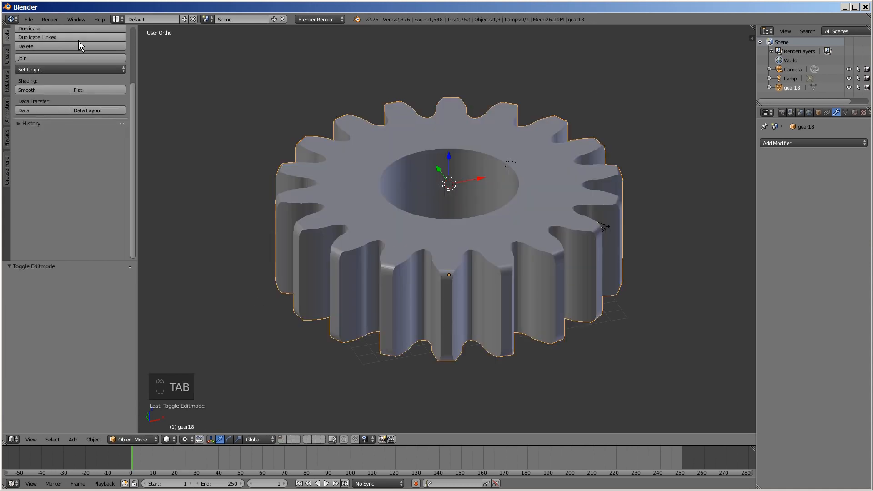
pyautogui.click(38, 91)
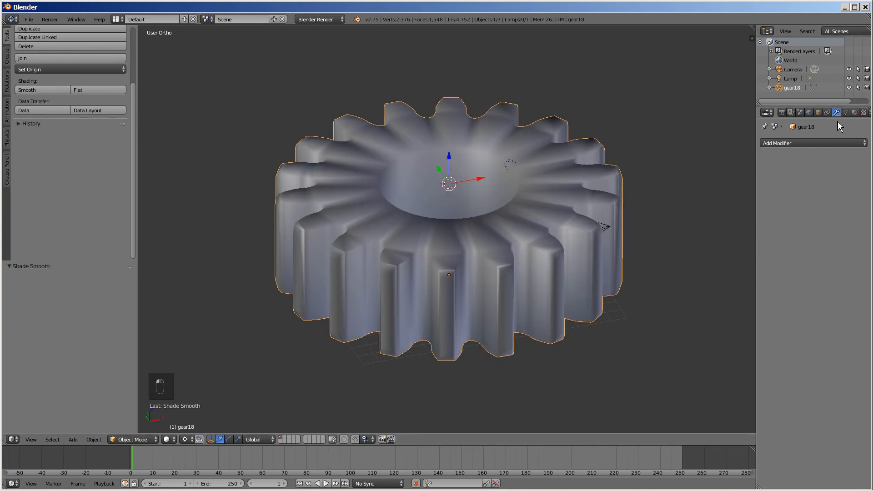
pyautogui.click(820, 144)
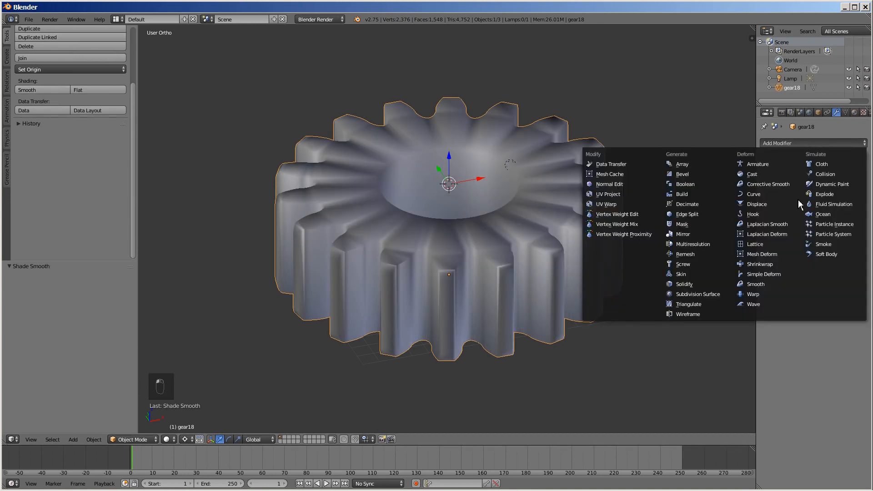
pyautogui.click(686, 215)
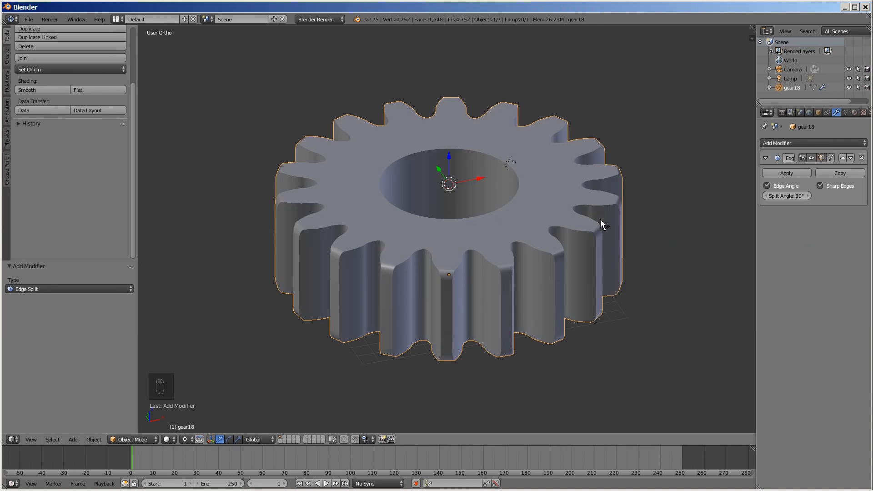
pyautogui.moveTo(595, 225); pyautogui.dragTo(500, 247, button='middle')
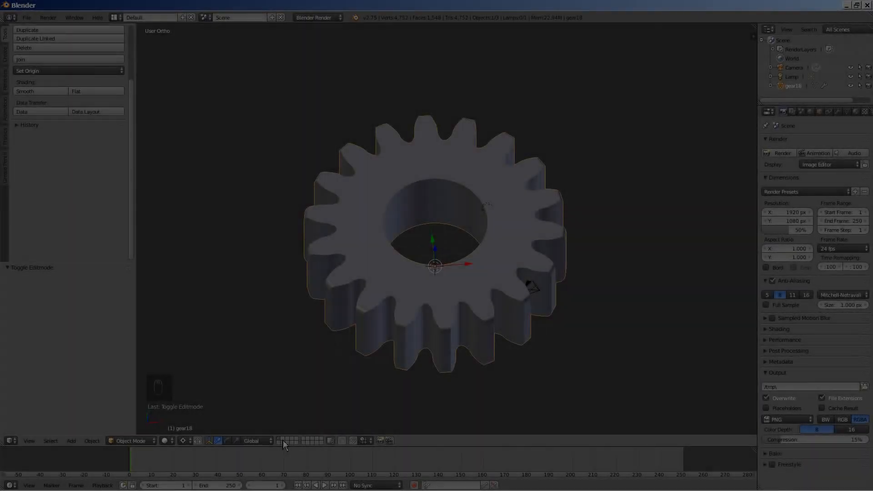
# Switch to the empty second layer and, in top view, add an XYZ math function surface.
pyautogui.click(283, 440)
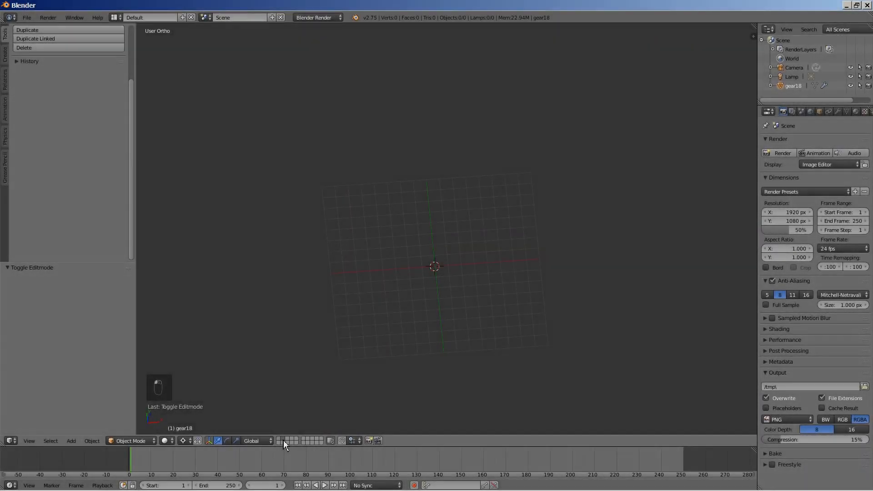
pyautogui.press('KP_7')
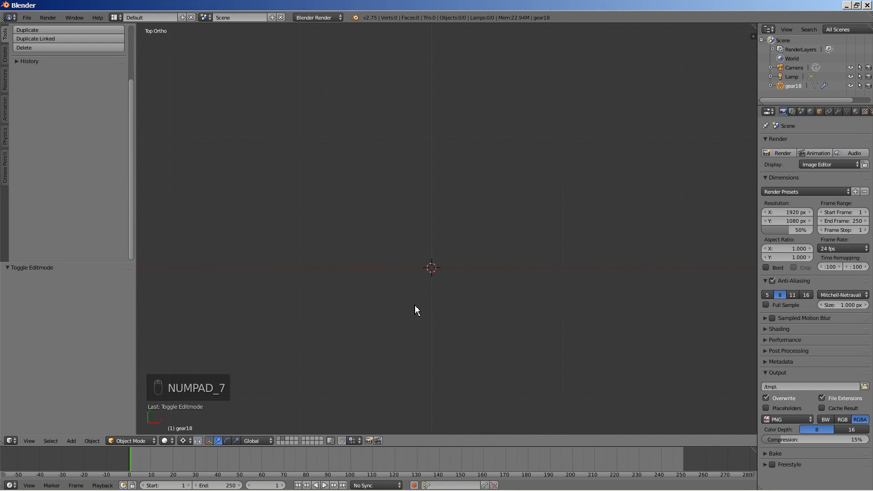
pyautogui.hotkey('shift', 'a')
pyautogui.moveTo(414, 305)
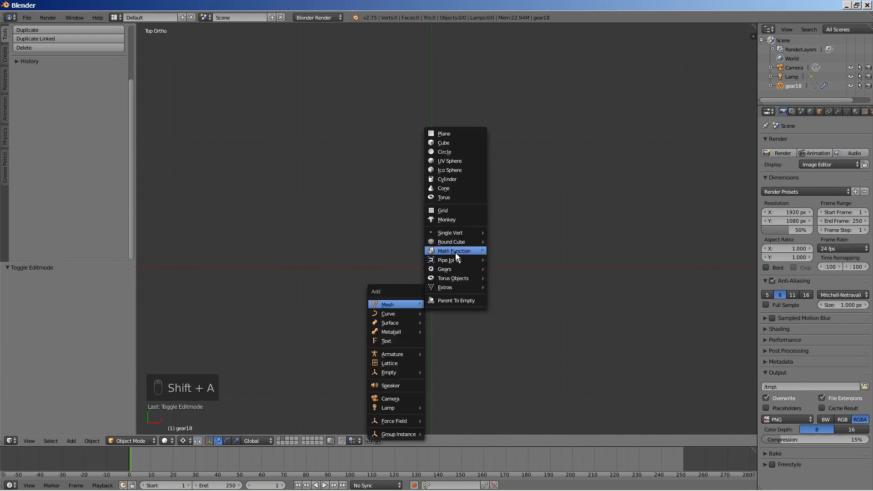
pyautogui.moveTo(456, 256)
pyautogui.click(512, 261)
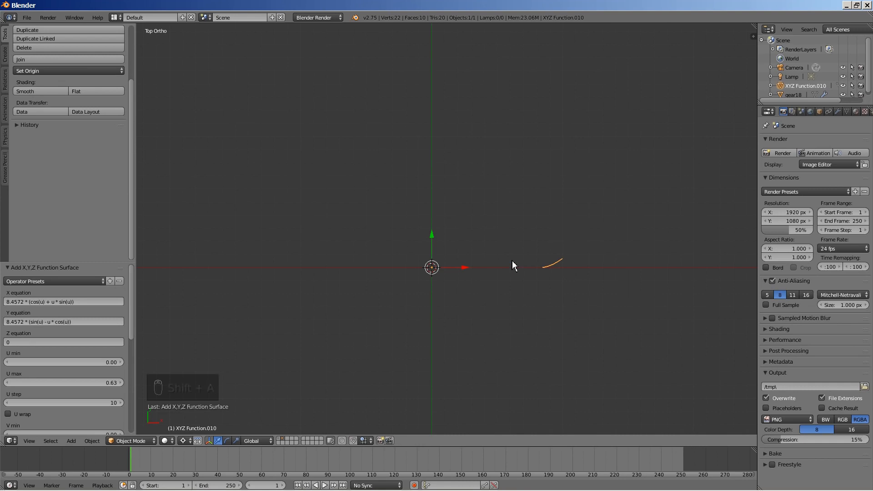
# Switch to the browser's Involute Gear Calculator and calculate a gear with module 1 and 24 teeth.
pyautogui.hotkey('alt', 'Tab')
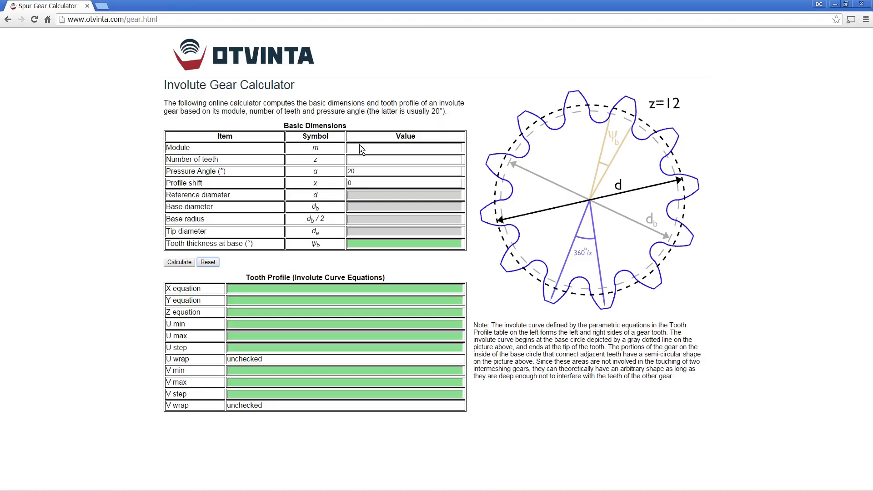
pyautogui.click(361, 148)
pyautogui.write('1')
pyautogui.click(371, 160)
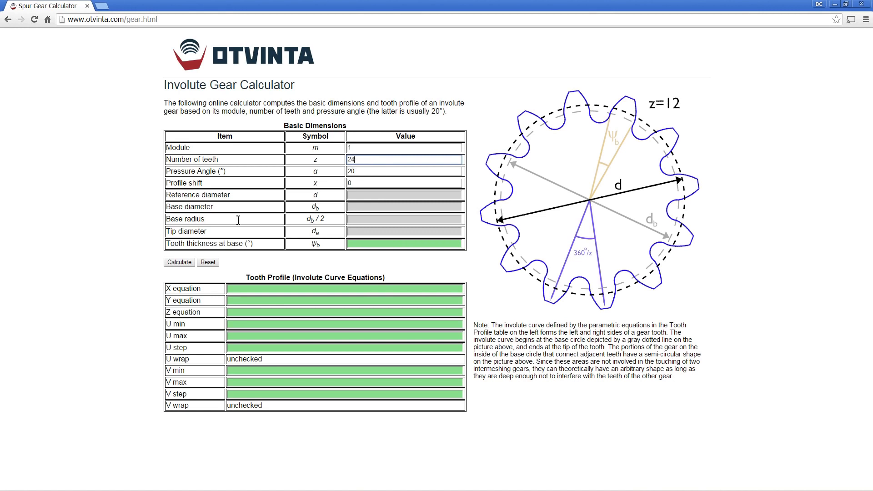
pyautogui.click(176, 262)
# Copy the calculated X equation, 11.2763 * (cos(u) + u * sin(u)), into the function surface in Blender.
pyautogui.moveTo(329, 289); pyautogui.dragTo(218, 288)
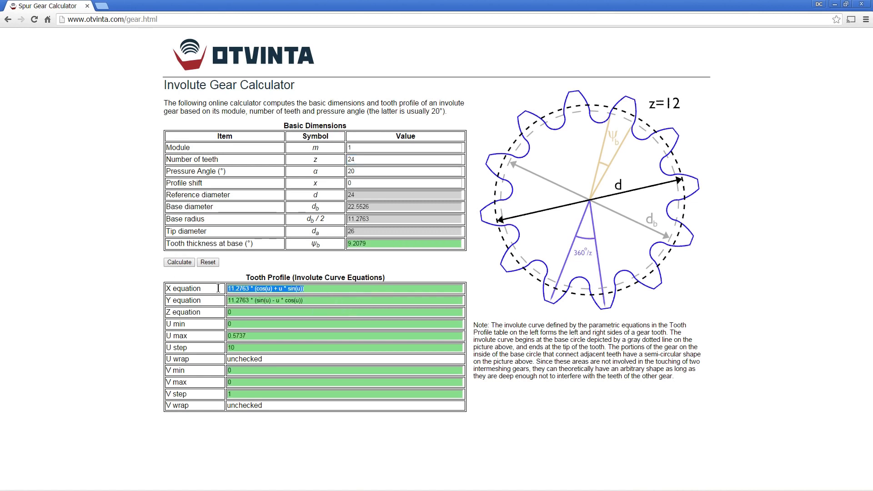
pyautogui.hotkey('alt', 'Tab')
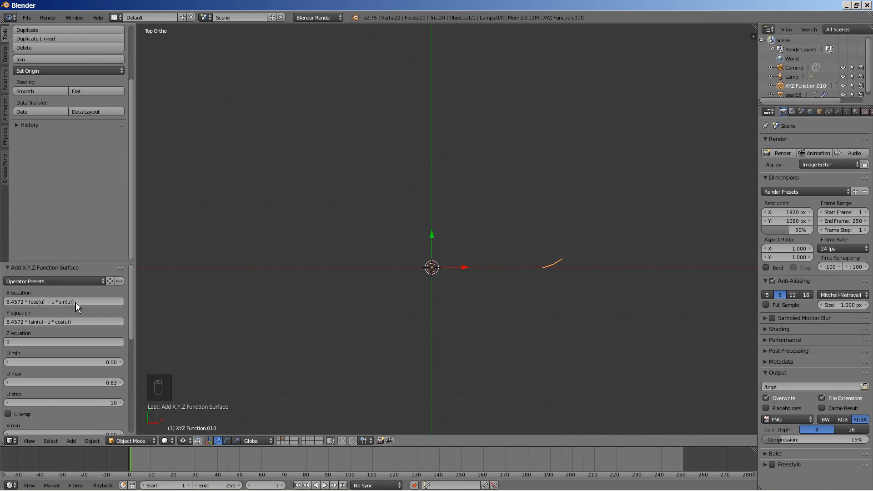
pyautogui.click(75, 301)
pyautogui.write('11.2763 * (cos(u) + u * sin(u))')
pyautogui.press('Tab')
# Copy the calculator's Y equation, 11.2763 * (sin(u) - u * cos(u)), into Blender's function surface and open U max for editing.
pyautogui.hotkey('alt', 'Tab')
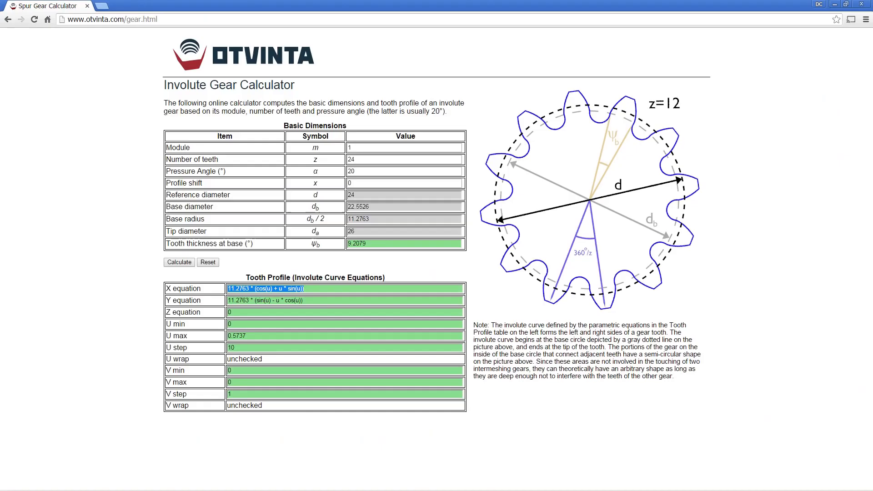
pyautogui.moveTo(323, 302); pyautogui.dragTo(223, 302)
pyautogui.hotkey('ctrl', 'c')
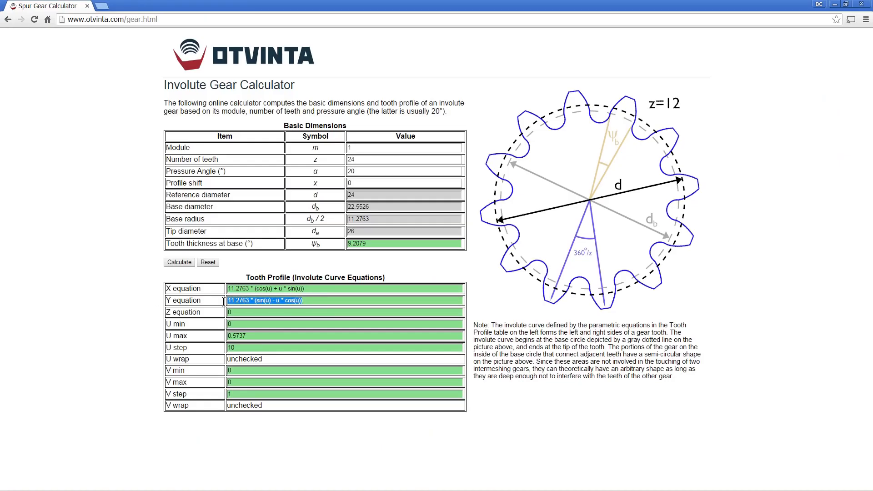
pyautogui.hotkey('alt', 'Tab')
pyautogui.click(92, 320)
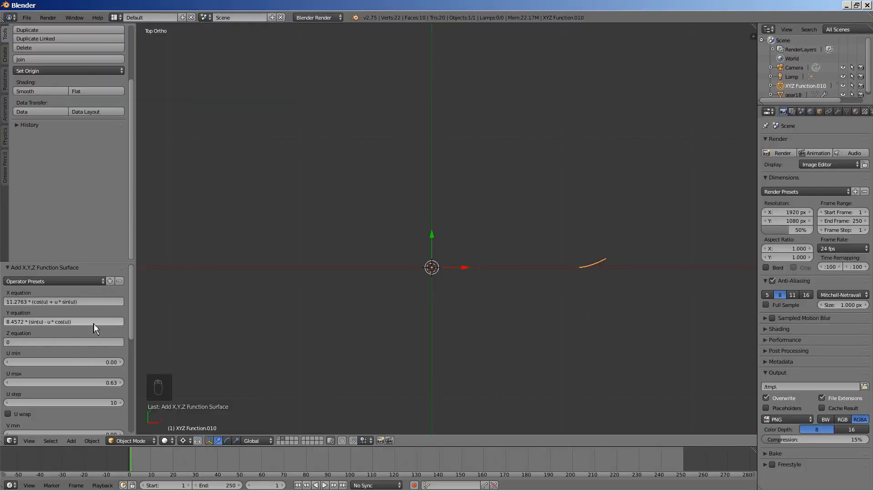
pyautogui.hotkey('ctrl', 'v')
pyautogui.press('Tab')
pyautogui.press('Tab')
pyautogui.press('Return')
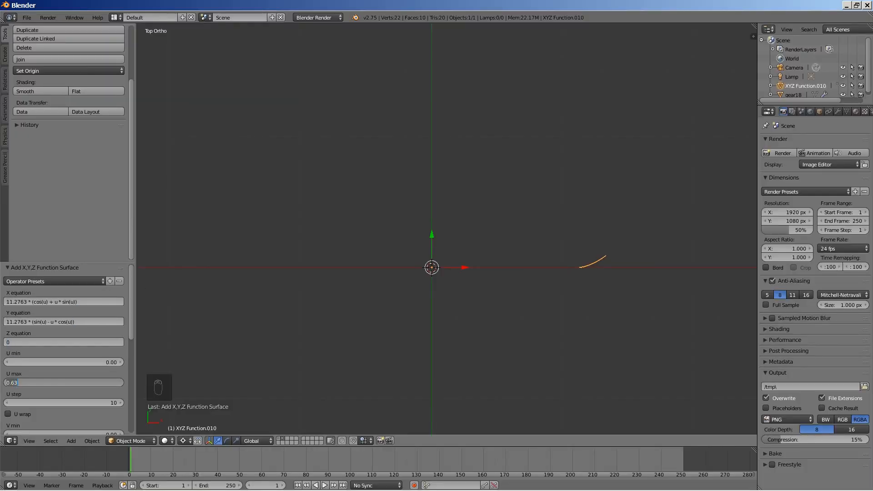
# Copy the calculator's U max value, 0.5737, into U max of Blender's function surface.
pyautogui.hotkey('alt', 'Tab')
pyautogui.moveTo(273, 341); pyautogui.dragTo(230, 341)
pyautogui.hotkey('ctrl', 'c')
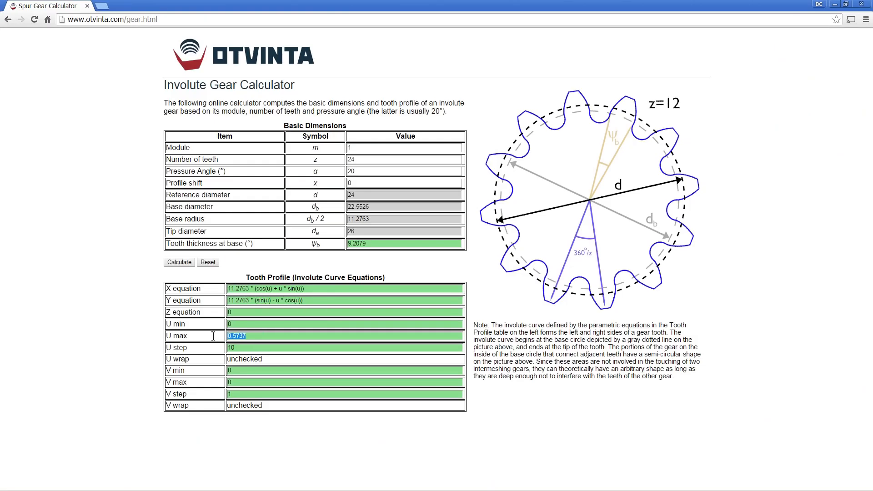
pyautogui.hotkey('alt', 'Tab')
pyautogui.click(64, 386)
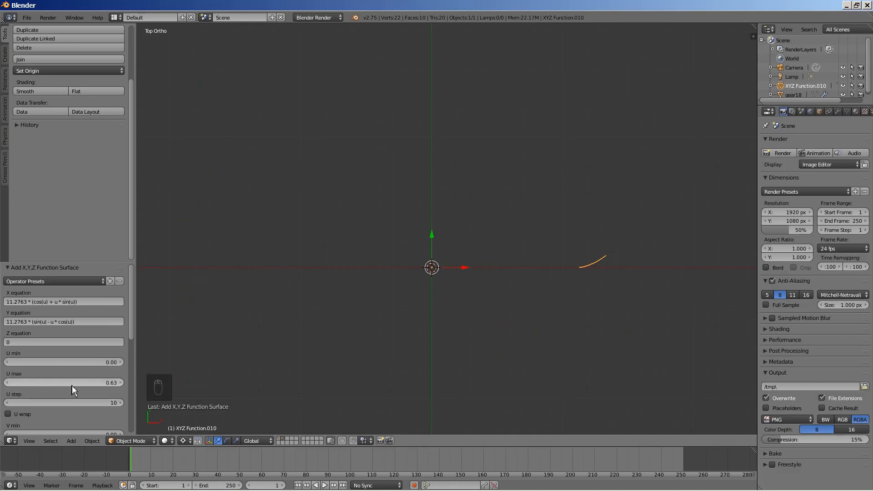
pyautogui.hotkey('ctrl', 'v')
pyautogui.press('Return')
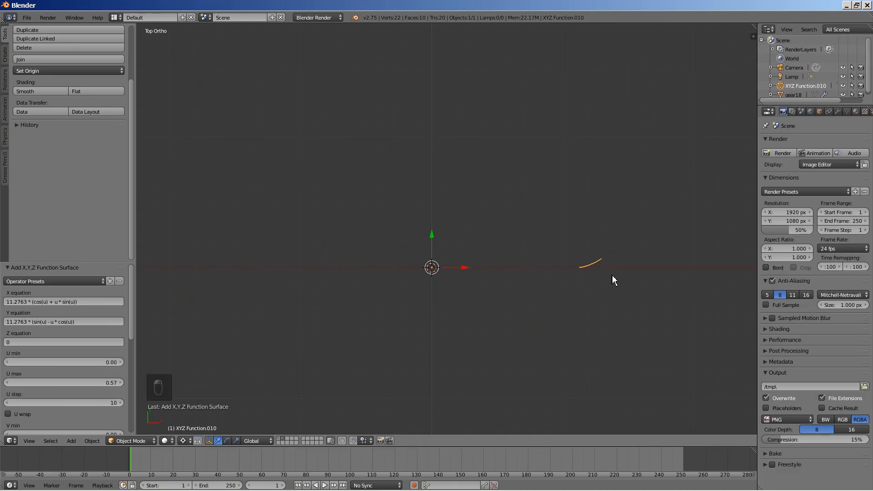
# Enter Edit Mode on the involute curve and remove its doubled vertices.
pyautogui.scroll(1, 612, 274)
pyautogui.scroll(1, 604, 275)
pyautogui.keyDown('shift'); pyautogui.moveTo(594, 263); pyautogui.dragTo(546, 214, button='middle'); pyautogui.keyUp('shift')
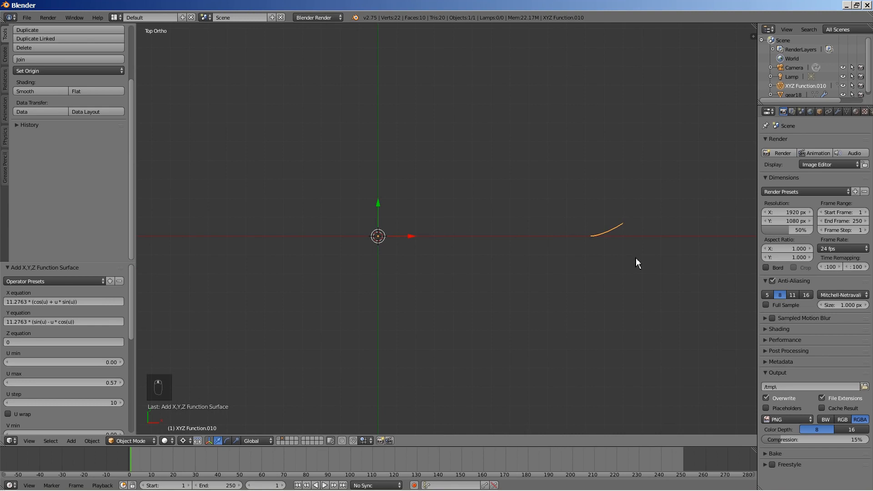
pyautogui.press('Tab')
pyautogui.click(93, 231)
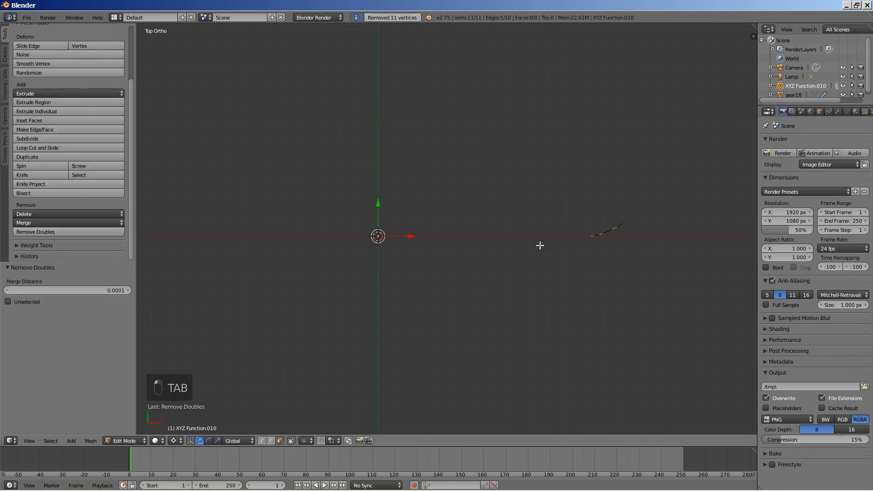
# Duplicate the whole involute curve and mirror the copy by scaling it -1 along Y.
pyautogui.press('a')
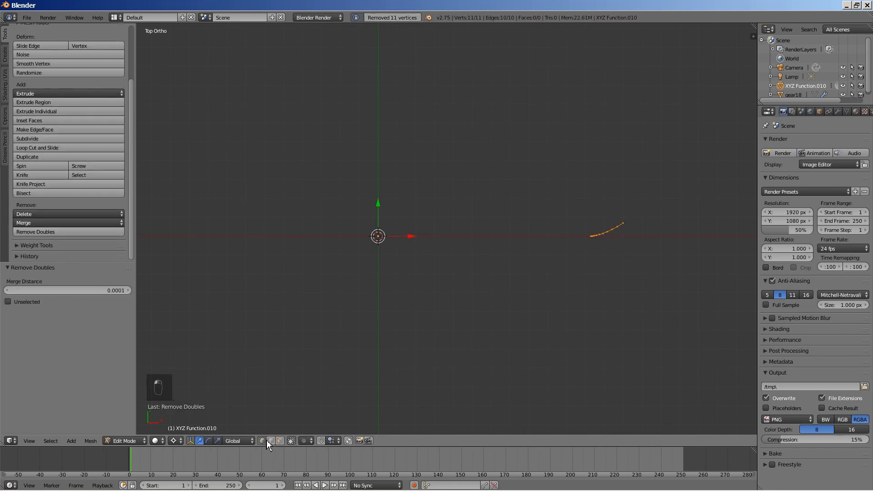
pyautogui.press('a')
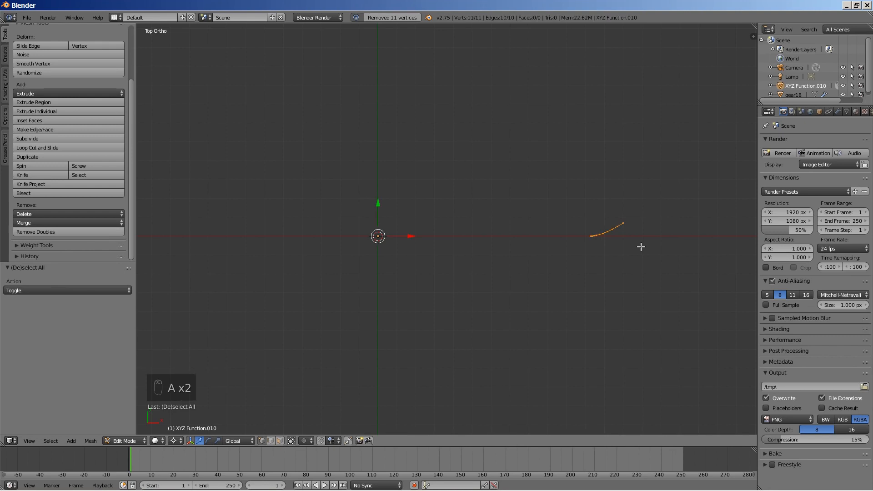
pyautogui.hotkey('shift', 'd')
pyautogui.write('sy')
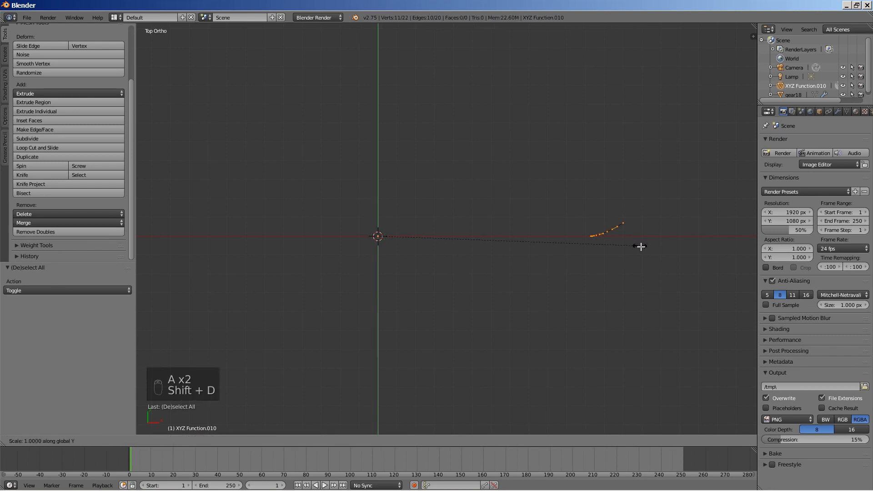
pyautogui.write('-1')
pyautogui.press('Return')
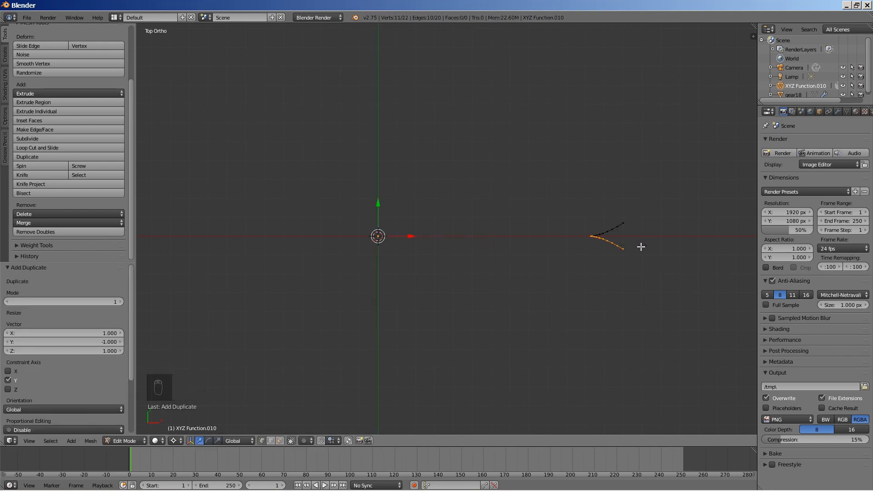
# Look up the tooth thickness at base in the browser calculator and rotate the mirrored curve in Blender by 9.2079°.
pyautogui.hotkey('alt', 'Tab')
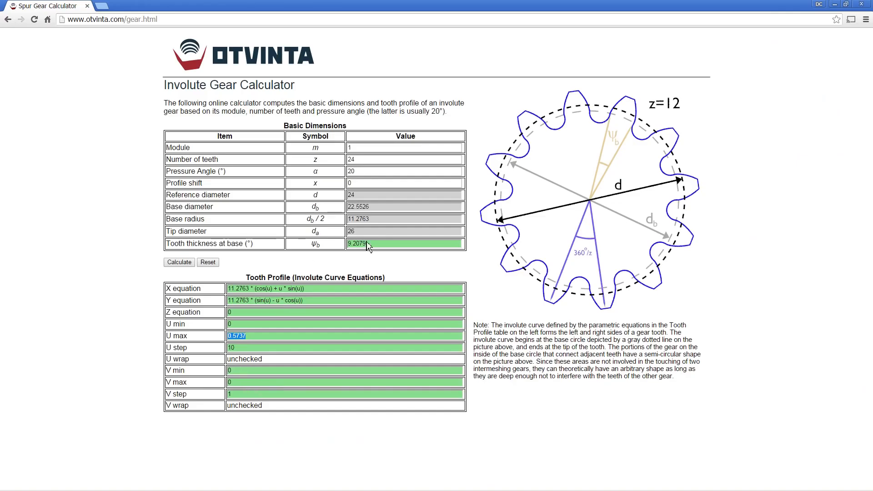
pyautogui.moveTo(379, 248); pyautogui.dragTo(342, 244)
pyautogui.hotkey('alt', 'Tab')
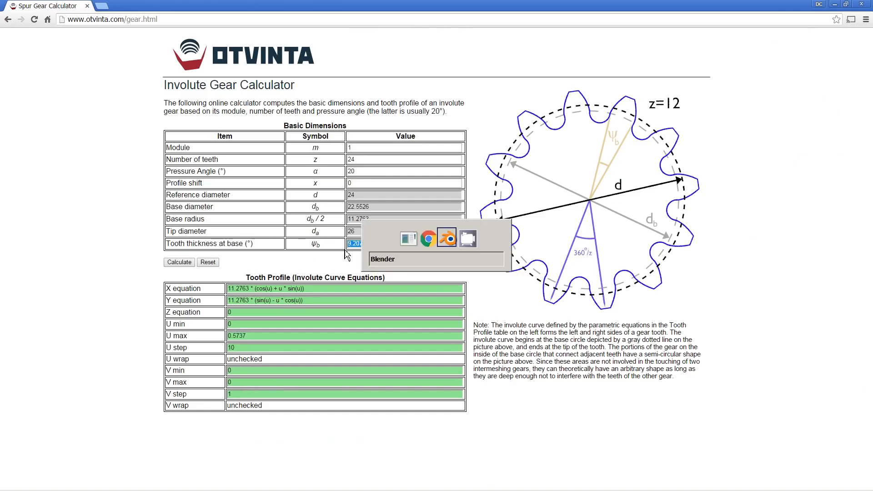
pyautogui.write('r9.2079')
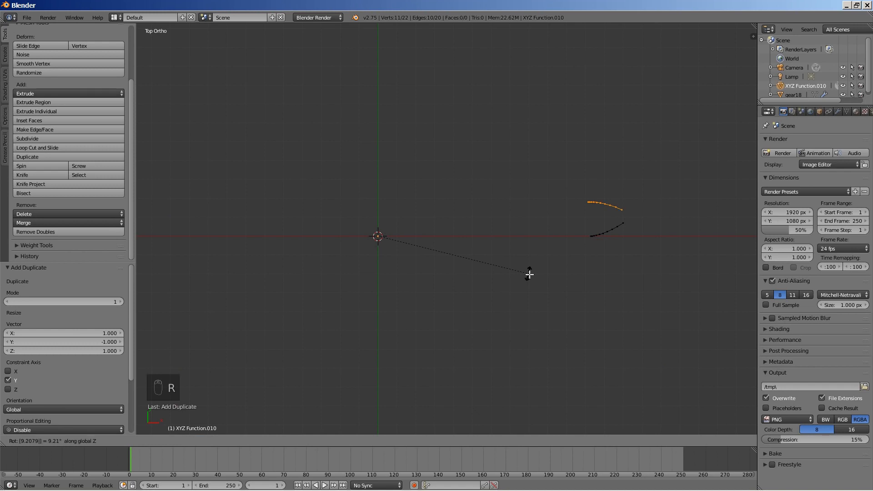
pyautogui.press('Return')
# Join the outer end vertices of the two involute curves with an edge to close the tooth tip.
pyautogui.scroll(2, 631, 240)
pyautogui.rightClick(708, 209)
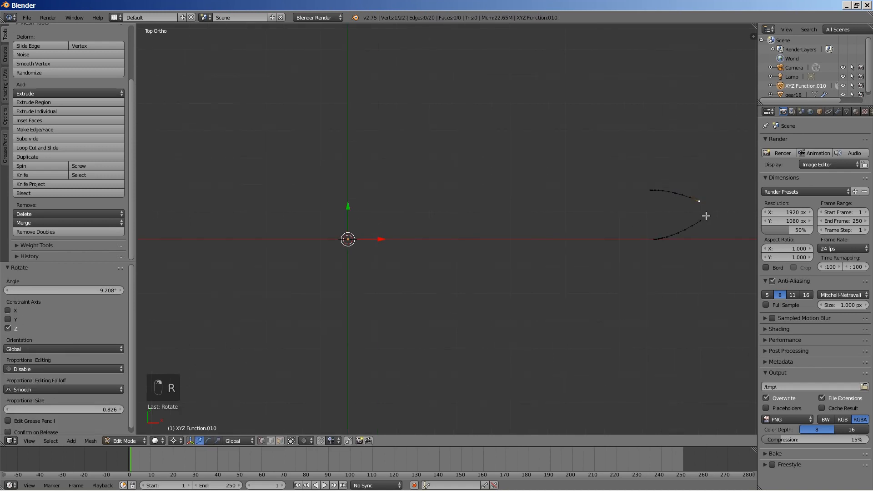
pyautogui.keyDown('shift'); pyautogui.rightClick(707, 226); pyautogui.keyUp('shift')
pyautogui.press('f')
# Duplicate the complete single-tooth profile and rotate the copy 15° about the origin.
pyautogui.press('a')
pyautogui.press('a')
pyautogui.press('a')
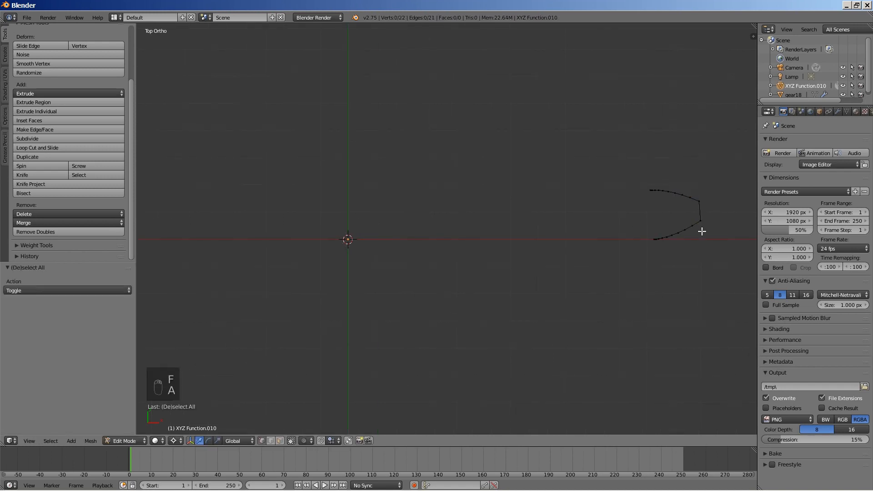
pyautogui.hotkey('shift', 'd')
pyautogui.write('r')
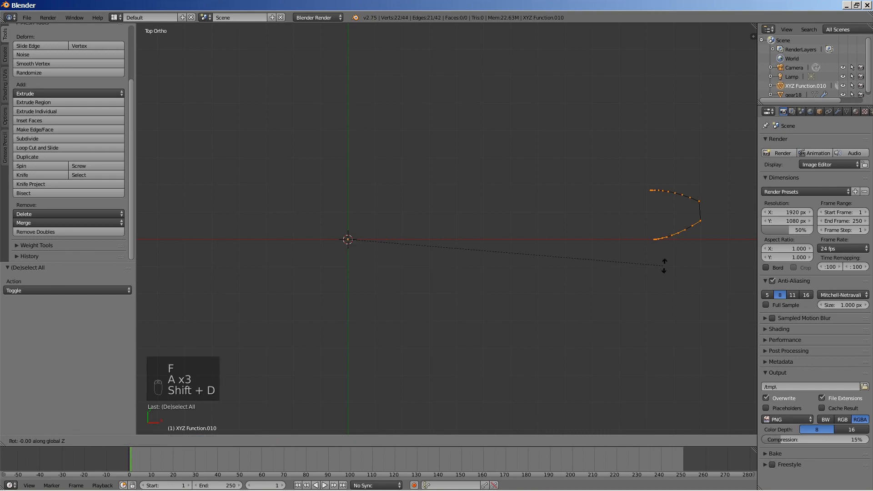
pyautogui.write('15')
pyautogui.press('Return')
# Snap the 3D cursor midway between the facing base vertices of the two teeth and spin a root arc joining them.
pyautogui.scroll(1, 670, 232)
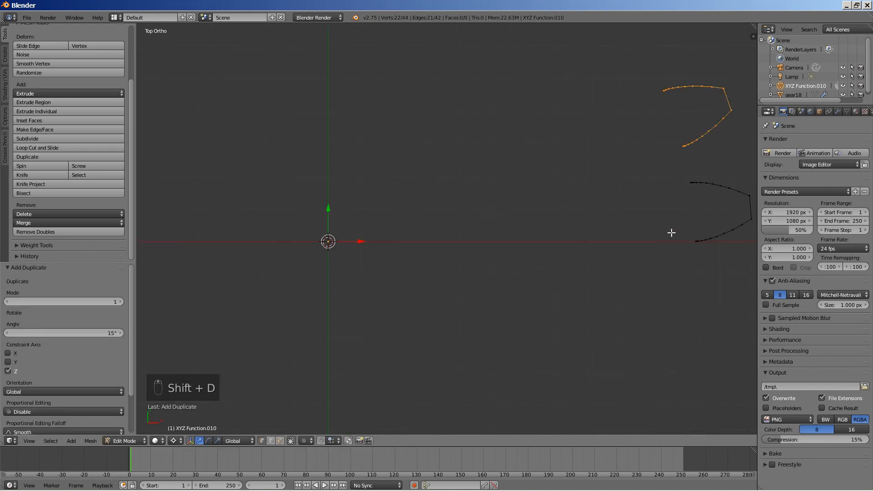
pyautogui.keyDown('shift'); pyautogui.moveTo(631, 249); pyautogui.dragTo(525, 288, button='middle'); pyautogui.keyUp('shift')
pyautogui.scroll(2, 524, 288)
pyautogui.keyDown('shift'); pyautogui.moveTo(607, 231); pyautogui.dragTo(524, 287, button='middle'); pyautogui.keyUp('shift')
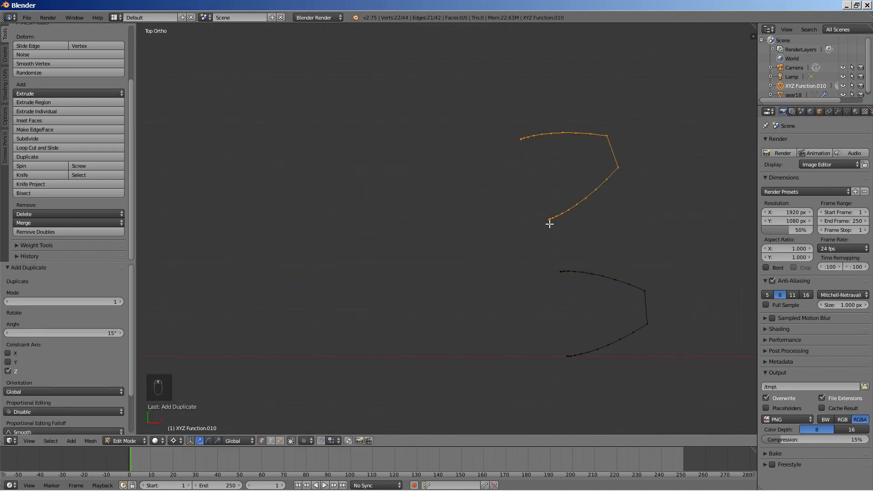
pyautogui.rightClick(549, 225)
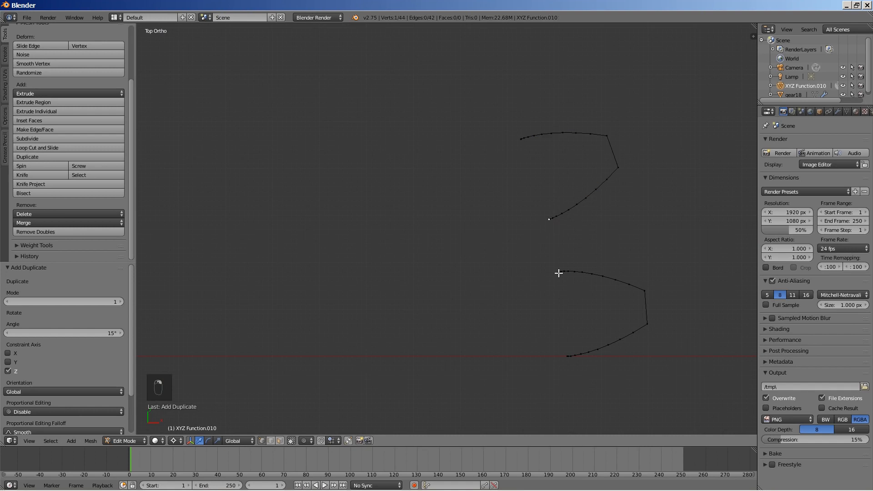
pyautogui.hotkey('shift', 's')
pyautogui.click(554, 299)
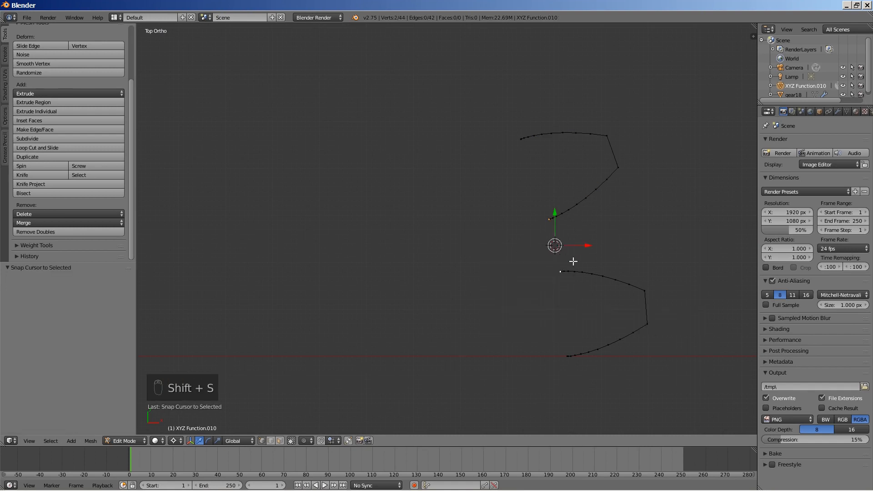
pyautogui.keyDown('shift'); pyautogui.rightClick(561, 272); pyautogui.keyUp('shift')
pyautogui.click(39, 165)
# Select the whole two-tooth profile and remove its doubled vertices.
pyautogui.press('a')
pyautogui.press('a')
pyautogui.press('a')
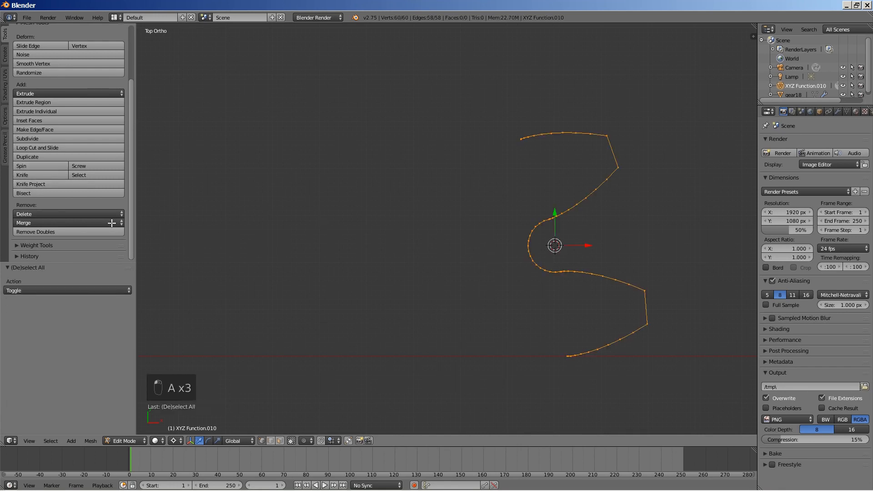
pyautogui.click(77, 233)
pyautogui.scroll(-2, 325, 248)
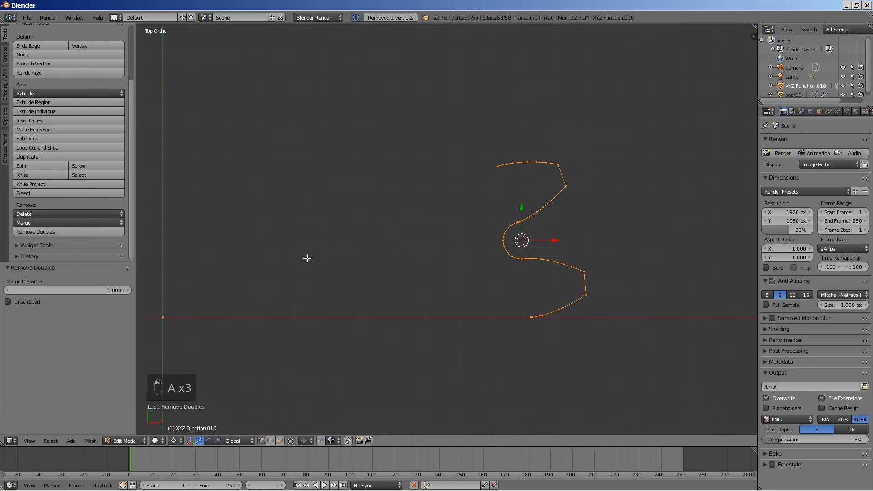
# Return the 3D cursor to the origin and duplicate the two-tooth profile with the copy rotated 15°.
pyautogui.hotkey('shift', 'c')
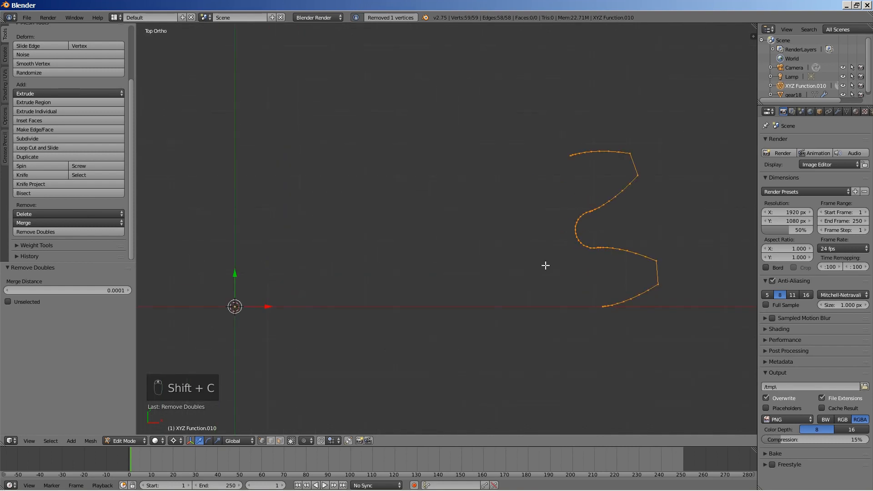
pyautogui.hotkey('shift', 'd')
pyautogui.write('r15')
pyautogui.press('Return')
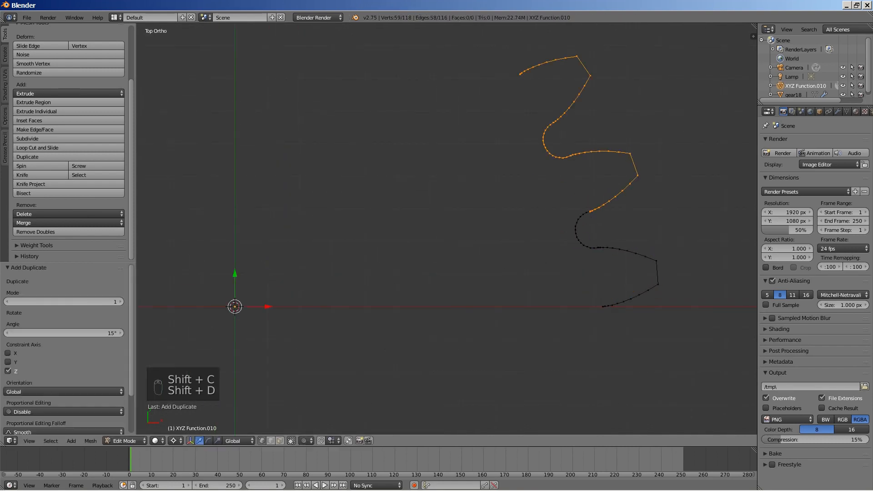
# Select the entire tooth profile and duplicate it with the copy rotated 30° about the origin.
pyautogui.scroll(-1, 571, 258)
pyautogui.press('a')
pyautogui.press('a')
pyautogui.press('a')
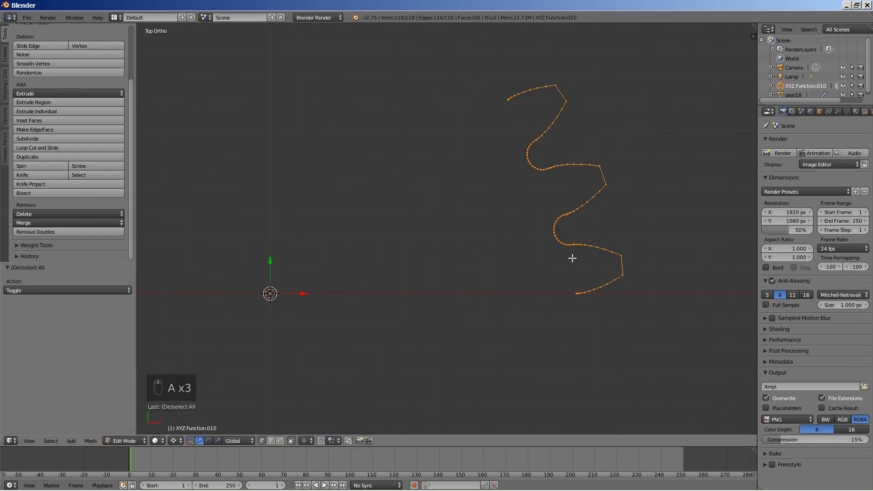
pyautogui.hotkey('shift', 'd')
pyautogui.write('r30')
pyautogui.press('Return')
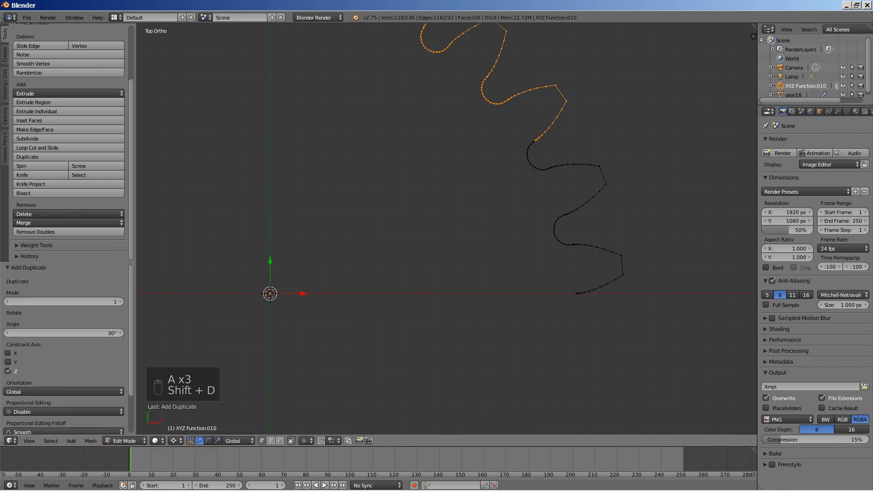
# Duplicate the entire extended tooth profile and rotate the copy 60° about the origin.
pyautogui.scroll(-3, 555, 233)
pyautogui.press('a')
pyautogui.press('a')
pyautogui.press('a')
pyautogui.hotkey('shift', 'd')
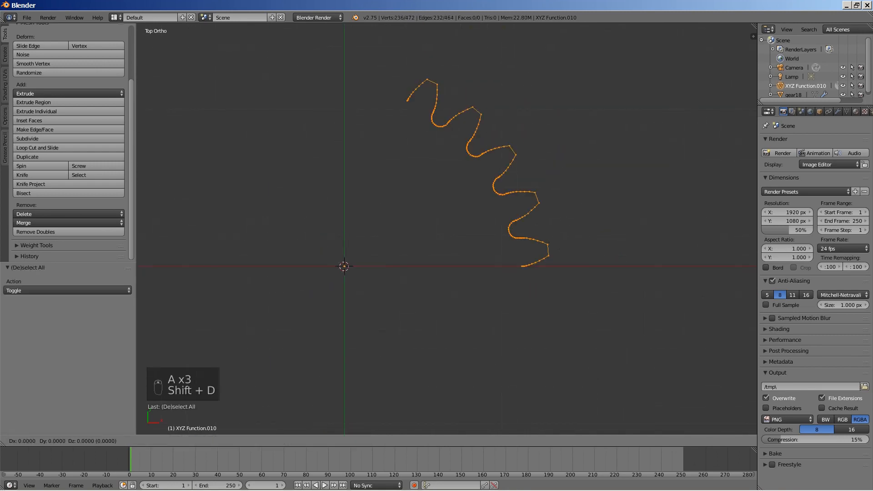
pyautogui.write('r30')
pyautogui.press('Return')
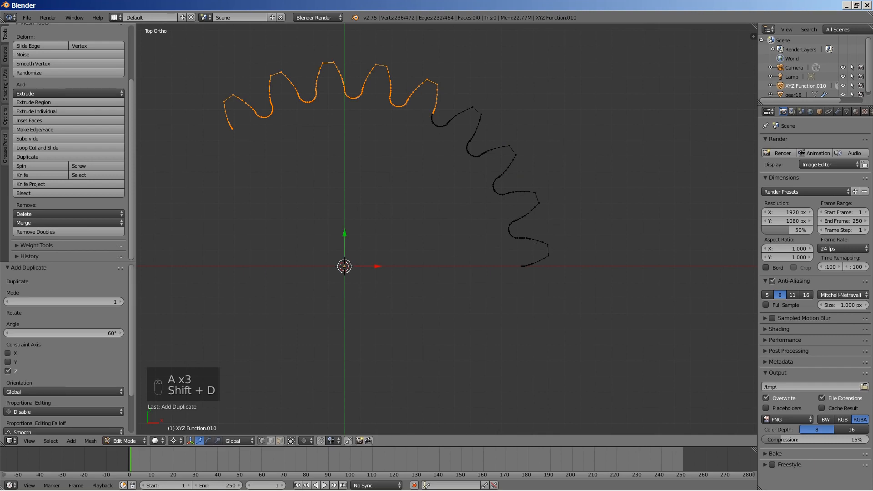
# Select all the teeth and duplicate them with the copy rotated 120° about the origin.
pyautogui.press('a')
pyautogui.press('a')
pyautogui.press('a')
pyautogui.hotkey('shift', 'd')
pyautogui.write('r120')
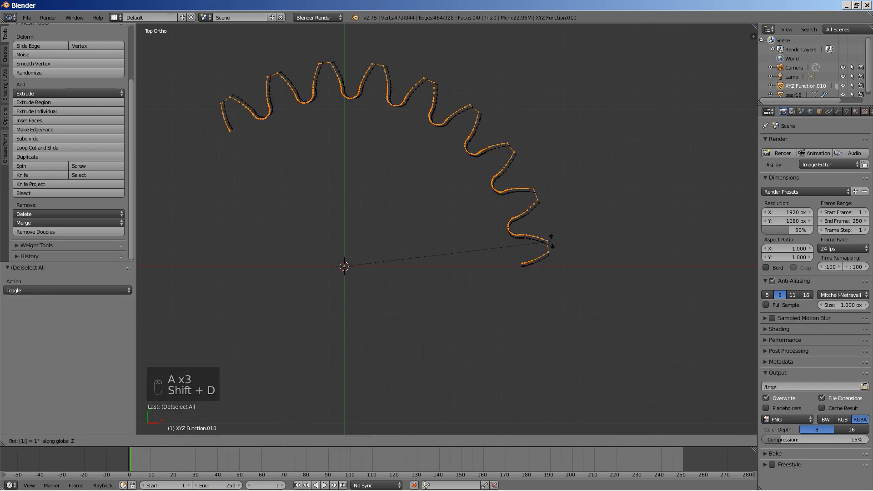
pyautogui.press('Return')
# Duplicate the whole partial ring of teeth again, rotating the copy 120° to close the gear outline.
pyautogui.press('a')
pyautogui.press('a')
pyautogui.press('a')
pyautogui.hotkey('shift', 'd')
pyautogui.write('r')
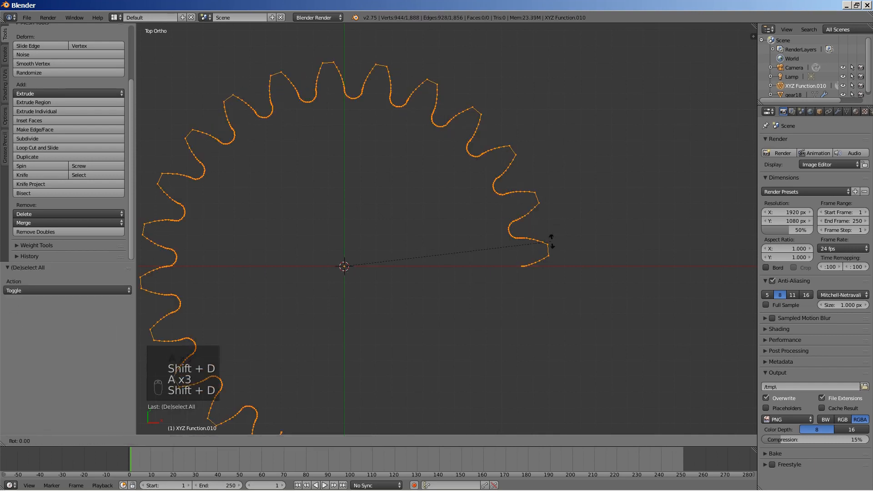
pyautogui.write('120')
pyautogui.press('Return')
# Select the whole closed gear outline and remove its doubled vertices.
pyautogui.press('a')
pyautogui.press('a')
pyautogui.press('a')
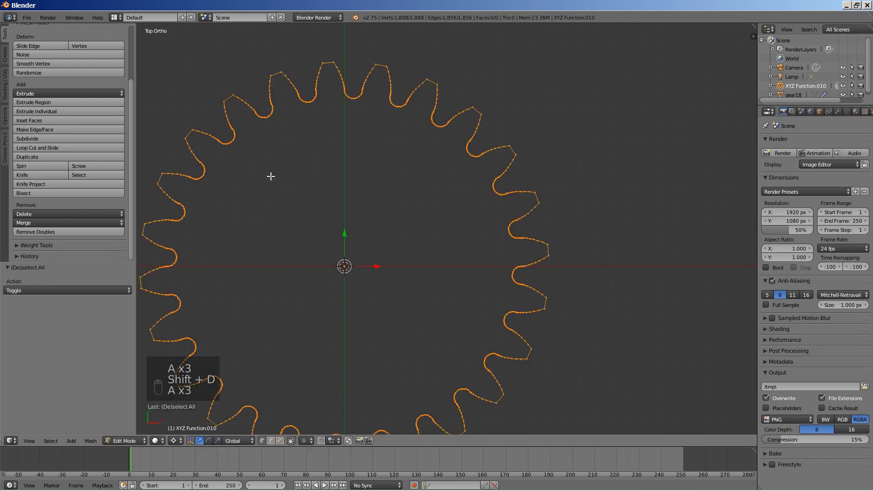
pyautogui.click(53, 231)
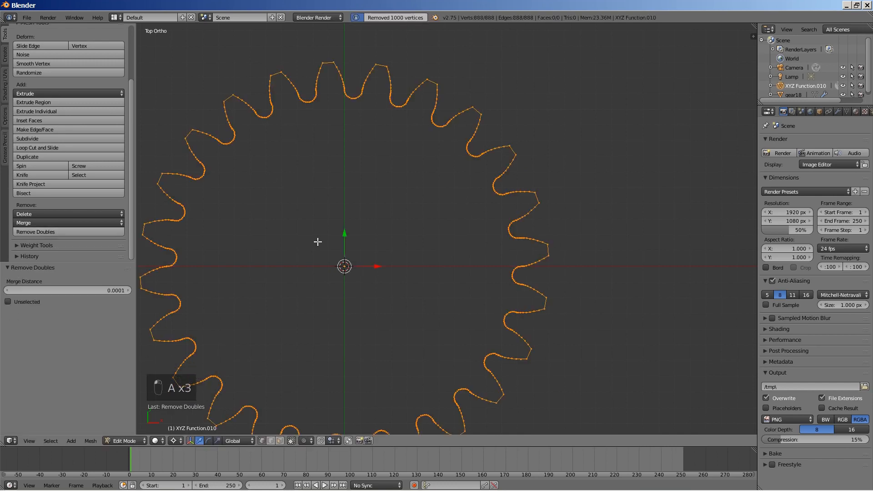
# Extrude the gear outline 6 units along Z.
pyautogui.scroll(-2, 317, 245)
pyautogui.keyDown('shift'); pyautogui.moveTo(317, 246); pyautogui.dragTo(436, 224, button='middle'); pyautogui.keyUp('shift')
pyautogui.write('ez6')
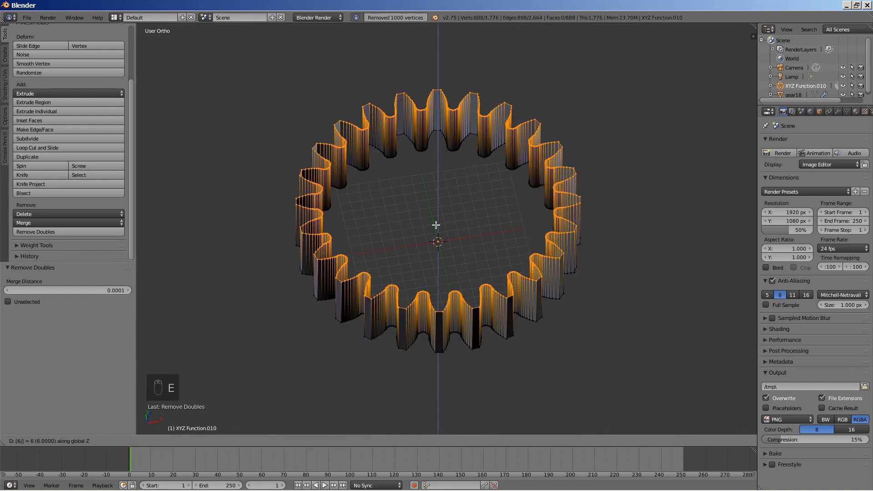
pyautogui.press('Return')
# Select the top outline vertices of the tooth just above the X axis and fill them with a face.
pyautogui.press('KP_7')
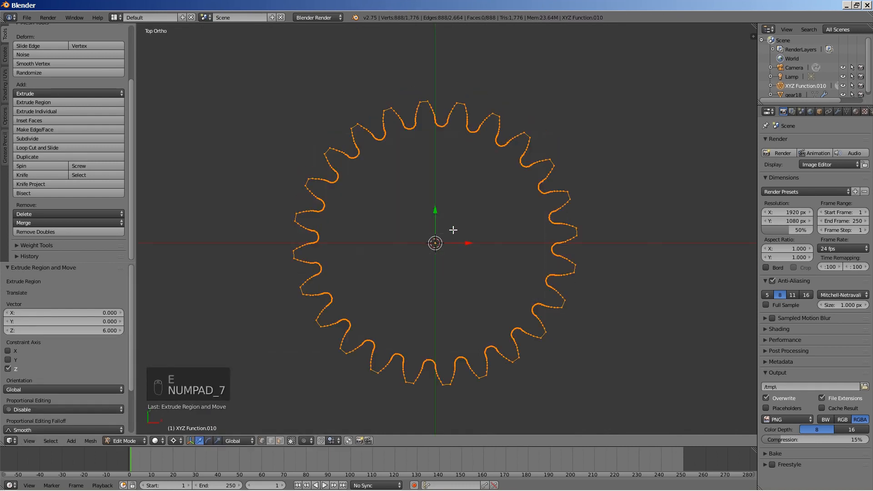
pyautogui.press('a')
pyautogui.press('a')
pyautogui.scroll(9, 634, 242)
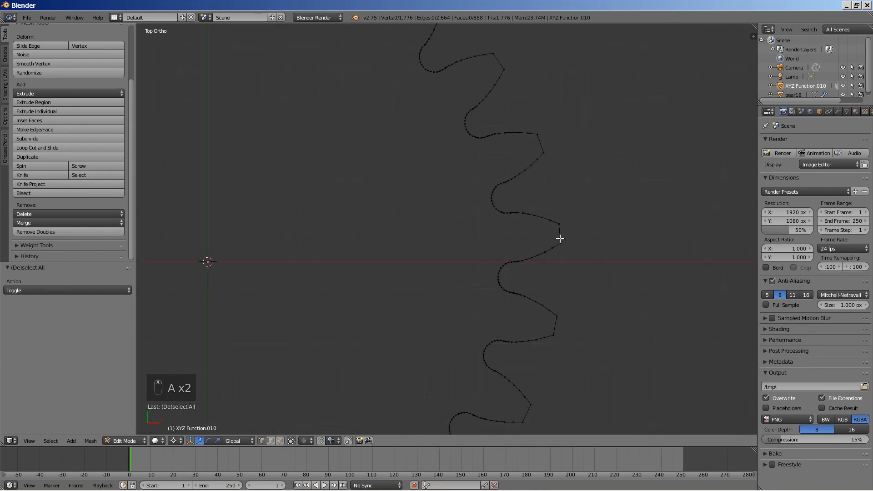
pyautogui.keyDown('shift'); pyautogui.moveTo(581, 245); pyautogui.dragTo(423, 220, button='middle'); pyautogui.keyUp('shift')
pyautogui.scroll(4, 492, 232)
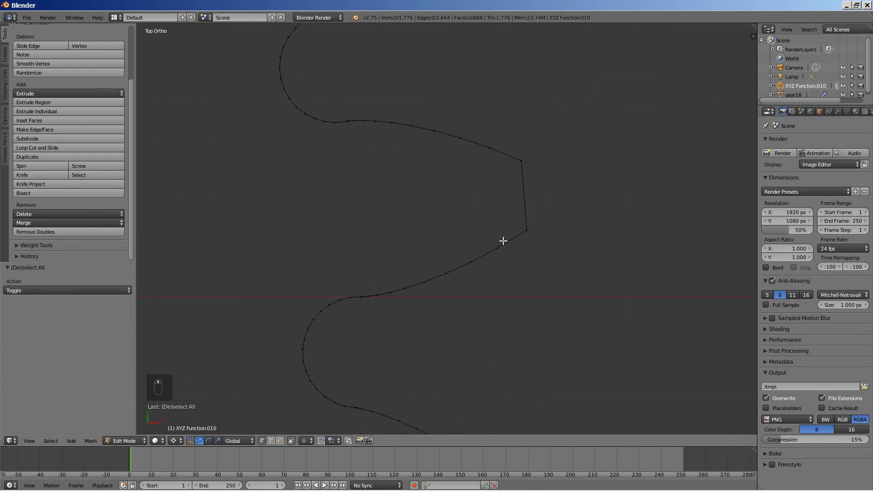
pyautogui.press('b')
pyautogui.moveTo(572, 322); pyautogui.dragTo(333, 110)
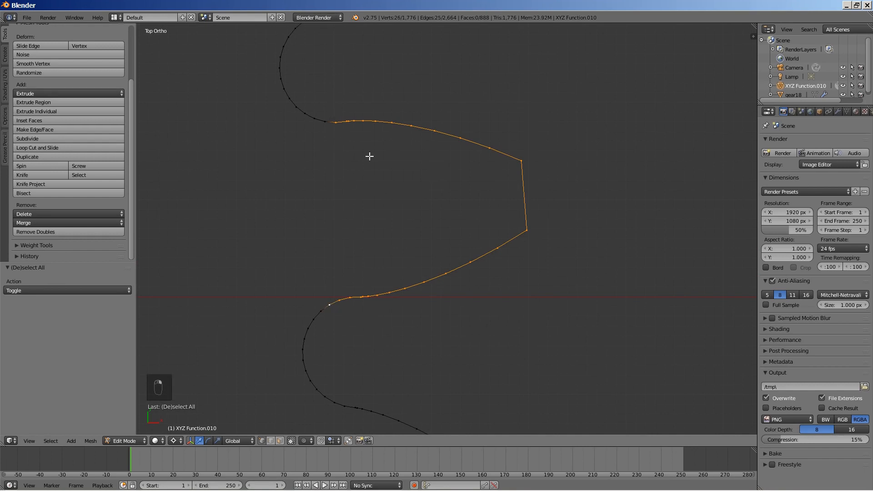
pyautogui.keyDown('shift'); pyautogui.rightClick(326, 123); pyautogui.keyUp('shift')
pyautogui.keyDown('shift'); pyautogui.rightClick(318, 119); pyautogui.keyUp('shift')
pyautogui.press('f')
# Duplicate the tooth face with the copy rotated 15° about the gear's centre.
pyautogui.scroll(-1, 366, 189)
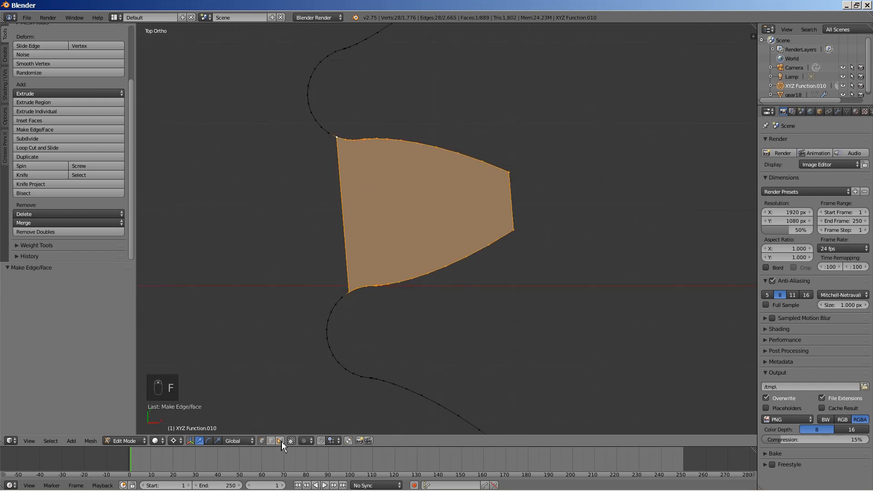
pyautogui.scroll(-6, 376, 335)
pyautogui.keyDown('shift'); pyautogui.moveTo(456, 326); pyautogui.dragTo(518, 327, button='middle'); pyautogui.keyUp('shift')
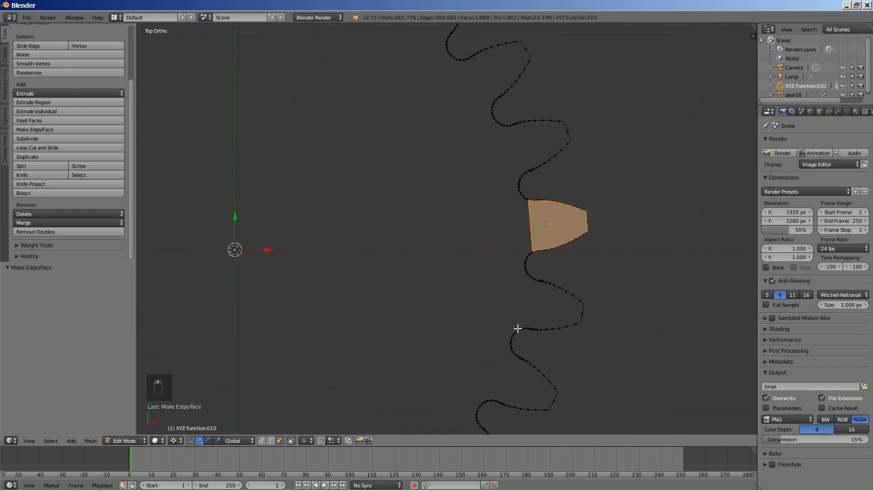
pyautogui.hotkey('shift', 'd')
pyautogui.press('r')
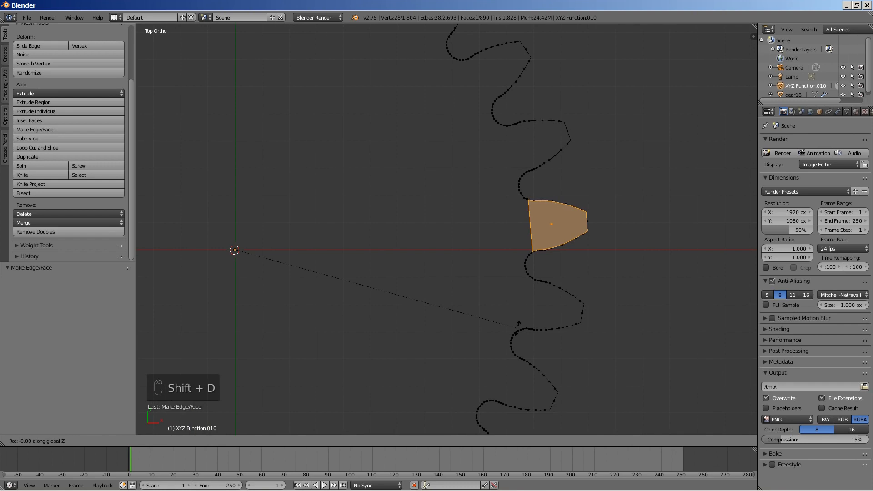
pyautogui.write('15')
pyautogui.press('Return')
# Add the original tooth face to the selection and duplicate the pair, rotating the copies 30°.
pyautogui.scroll(-1, 549, 275)
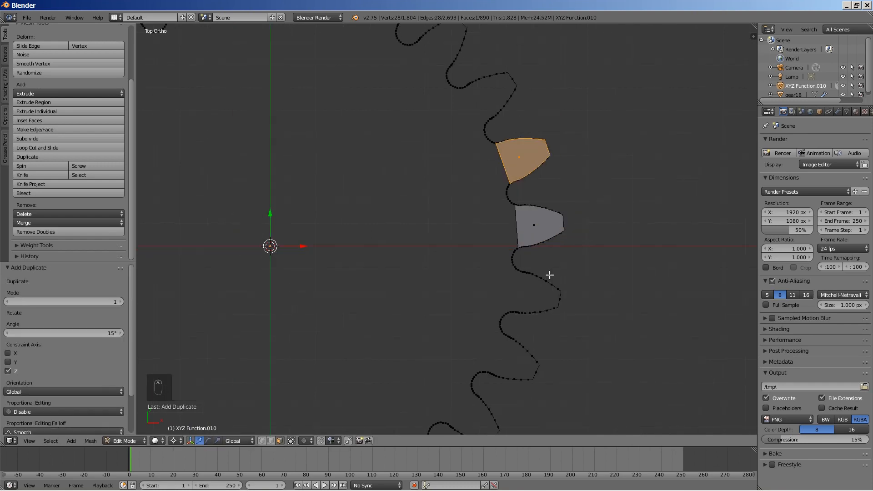
pyautogui.keyDown('shift'); pyautogui.rightClick(546, 236); pyautogui.keyUp('shift')
pyautogui.hotkey('shift', 'd')
pyautogui.write('r30')
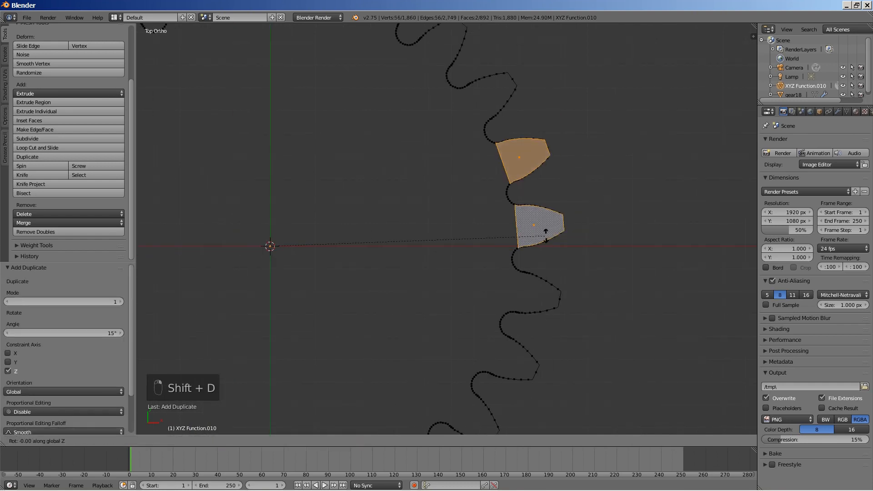
pyautogui.press('Return')
# Select all four tooth faces and duplicate them with the copies rotated 60° about the centre.
pyautogui.scroll(-2, 580, 216)
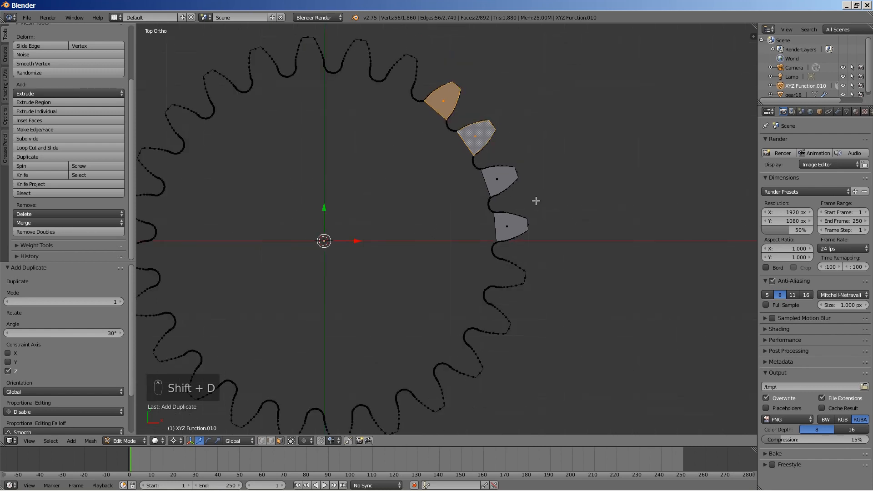
pyautogui.keyDown('shift'); pyautogui.rightClick(500, 196); pyautogui.keyUp('shift')
pyautogui.keyDown('shift'); pyautogui.rightClick(513, 226); pyautogui.keyUp('shift')
pyautogui.keyDown('shift'); pyautogui.moveTo(512, 226); pyautogui.dragTo(598, 257, button='middle'); pyautogui.keyUp('shift')
pyautogui.hotkey('shift', 'd')
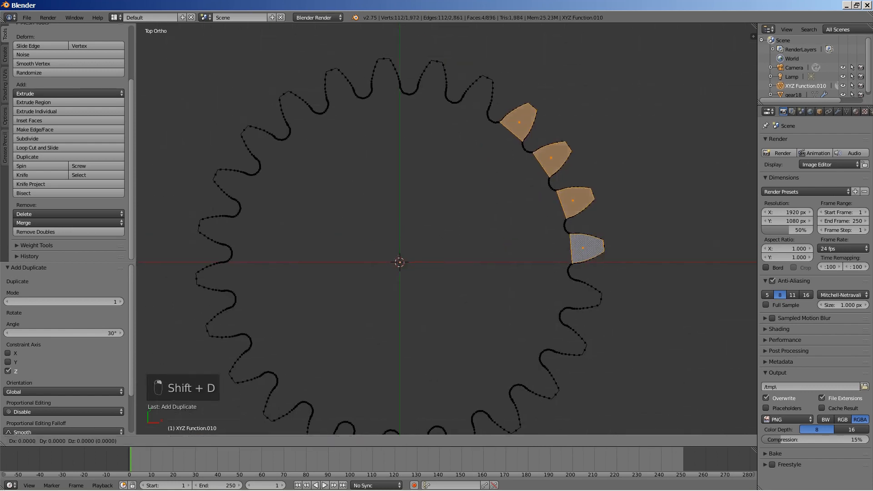
pyautogui.write('r60')
pyautogui.press('Return')
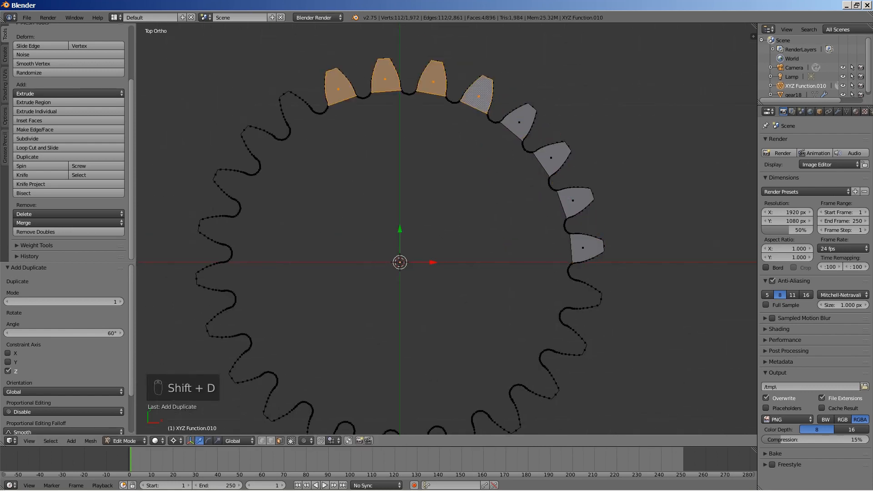
# Duplicate the newest four tooth faces four more times, rotating each copy 60° further to cap all remaining teeth.
pyautogui.hotkey('shift', 'd')
pyautogui.write('r60')
pyautogui.press('Return')
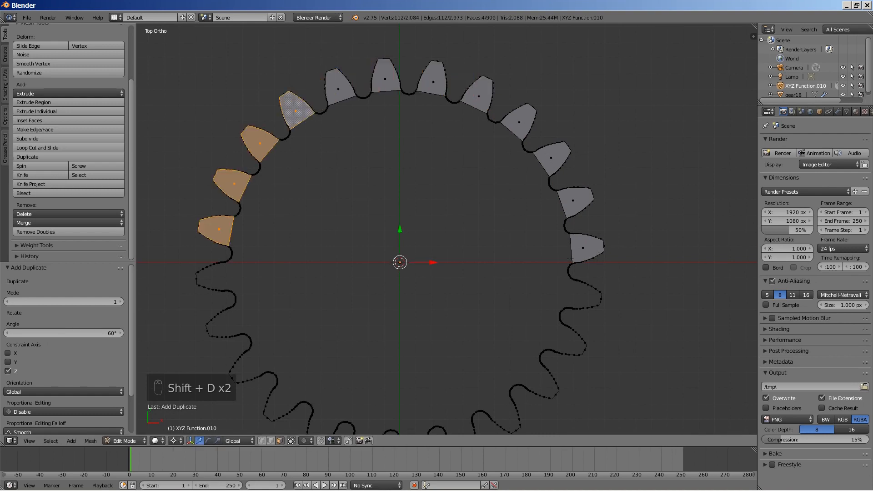
pyautogui.hotkey('shift', 'd')
pyautogui.write('r60')
pyautogui.press('Return')
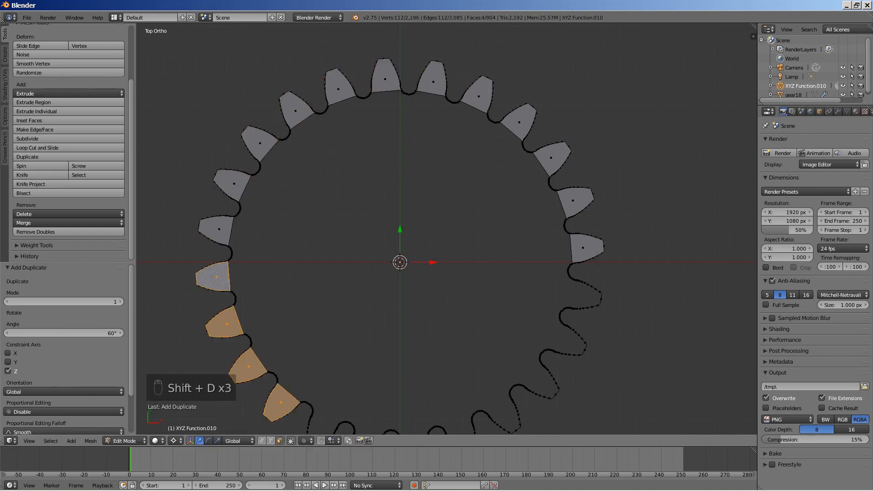
pyautogui.hotkey('shift', 'd')
pyautogui.write('r60')
pyautogui.press('Return')
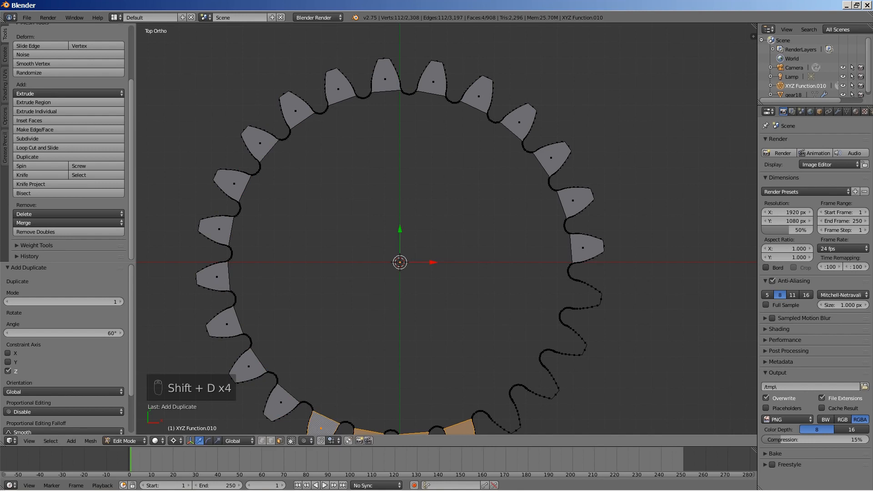
pyautogui.hotkey('shift', 'd')
pyautogui.write('r60')
pyautogui.press('Return')
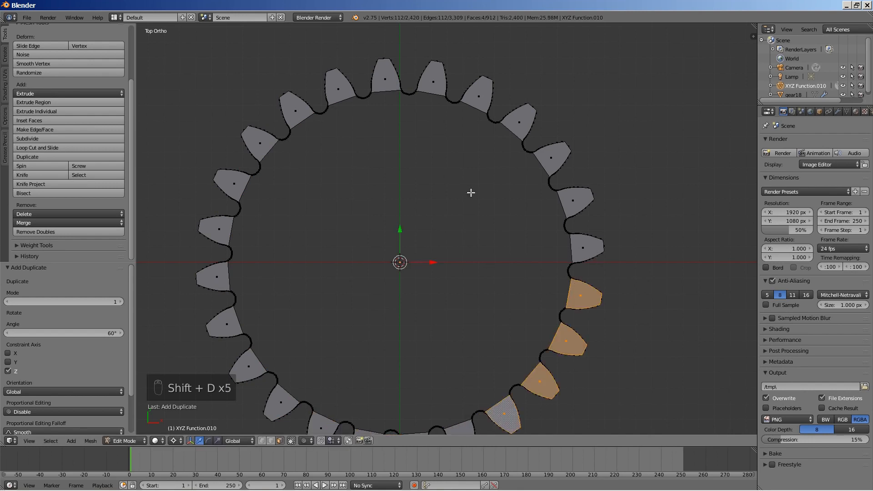
# Select one tooth face and extend the selection to all faces of similar area.
pyautogui.scroll(-2, 523, 237)
pyautogui.press('a')
pyautogui.rightClick(542, 293)
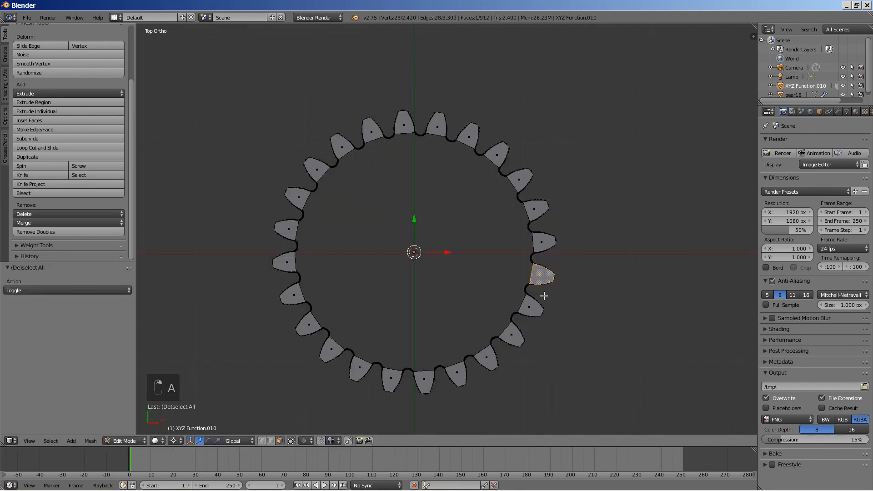
pyautogui.hotkey('shift', 'g')
pyautogui.click(544, 295)
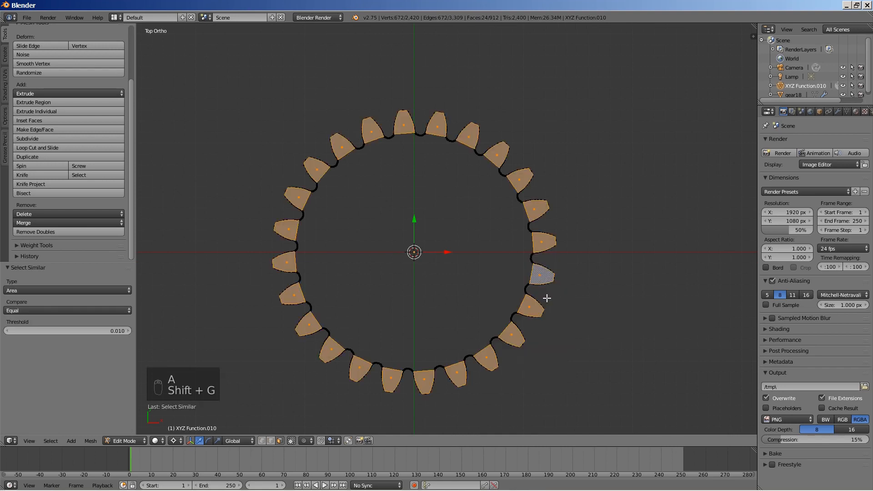
# Duplicate the tooth cap faces and move the copies -6 units along Z to the gear's underside.
pyautogui.moveTo(546, 296); pyautogui.dragTo(559, 298, button='middle')
pyautogui.hotkey('shift', 'd')
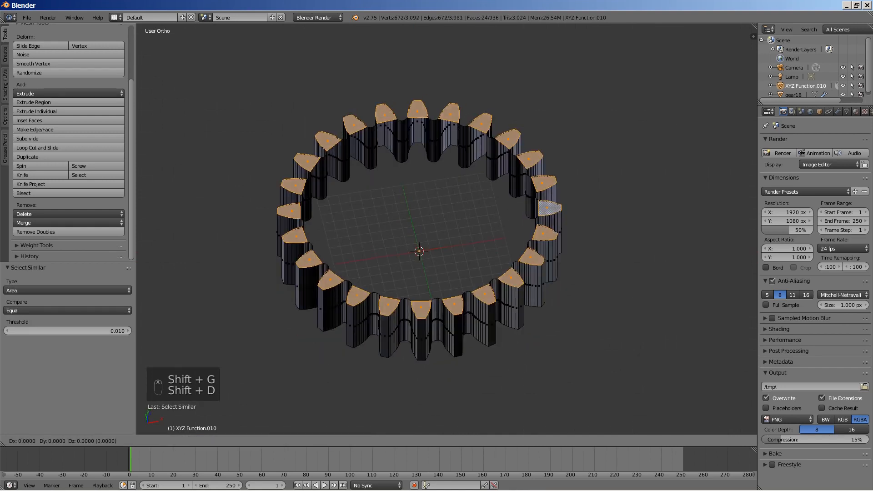
pyautogui.press('Escape')
pyautogui.write('g')
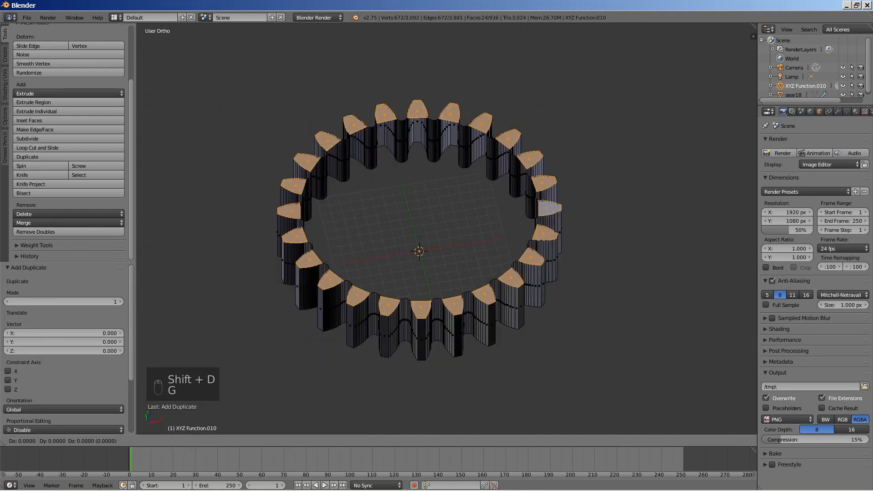
pyautogui.write('z-6')
pyautogui.press('Return')
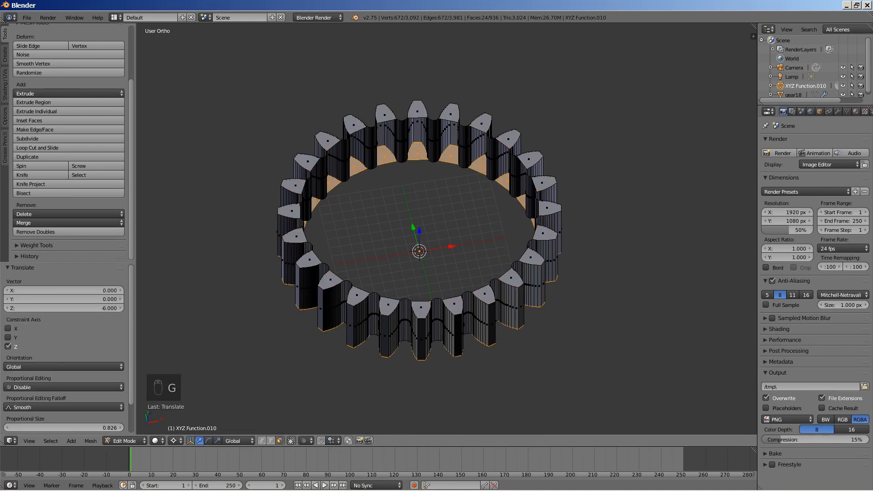
# Select the whole gear mesh and remove its doubled vertices.
pyautogui.press('a')
pyautogui.press('a')
pyautogui.press('a')
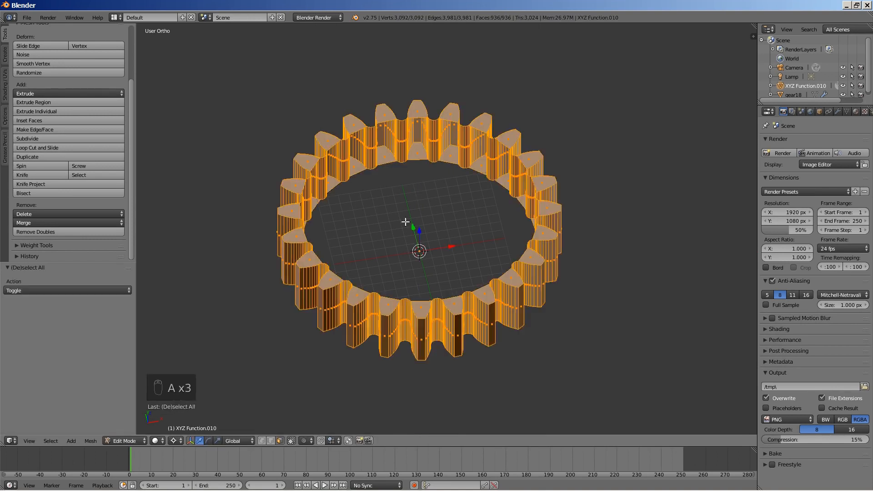
pyautogui.click(19, 232)
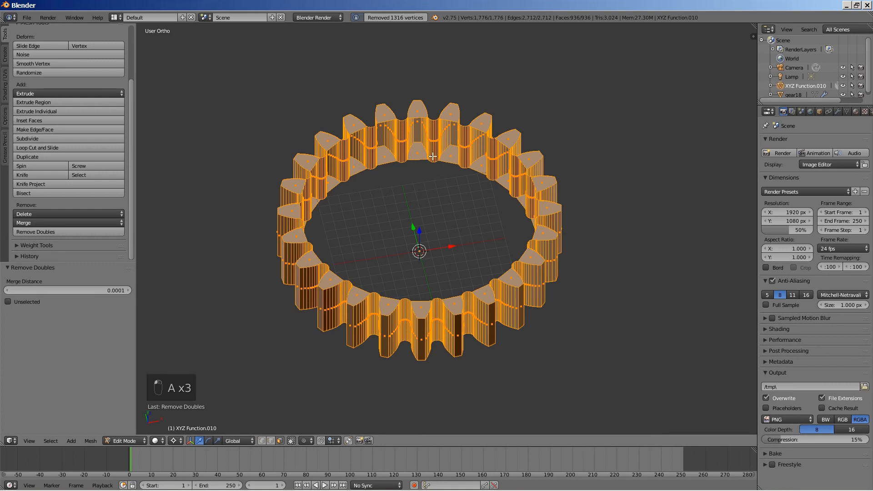
# In vertex selection mode, select the inner edge loop on the gear's top and snap the 3D cursor to it.
pyautogui.click(262, 440)
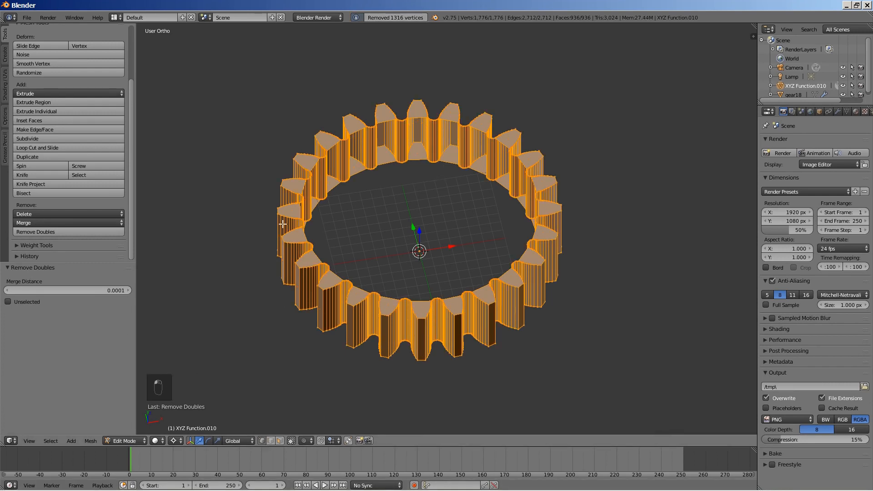
pyautogui.press('a')
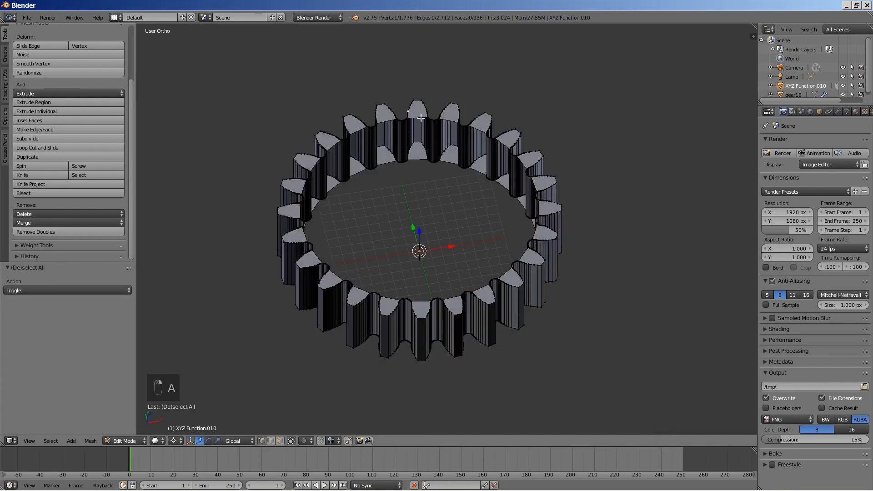
pyautogui.keyDown('alt'); pyautogui.click(421, 119); pyautogui.keyUp('alt')
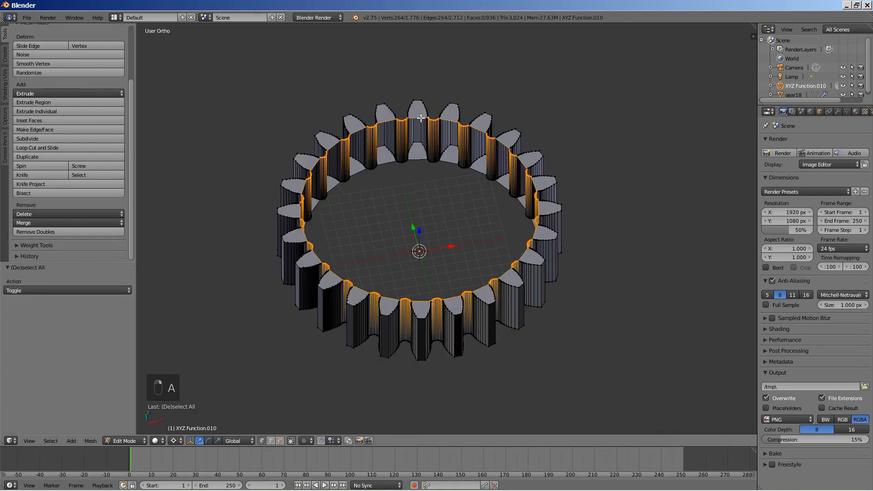
pyautogui.hotkey('shift', 's')
pyautogui.click(436, 215)
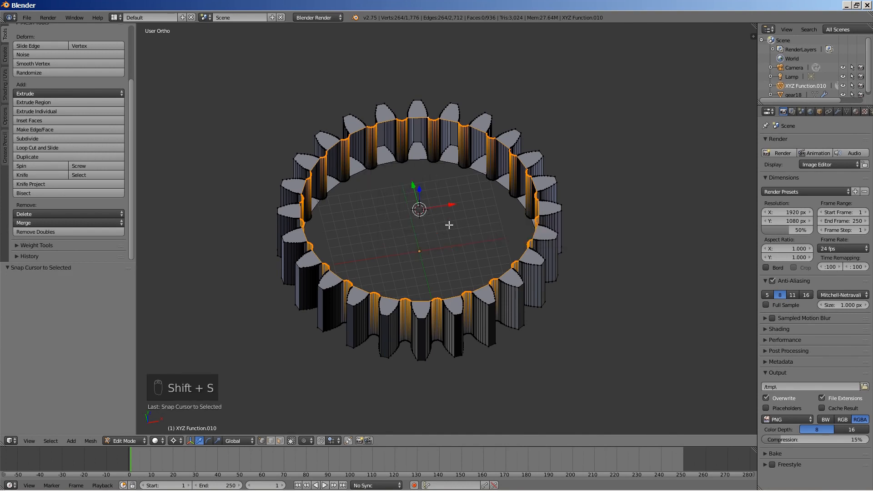
# Add a mesh circle at the 3D cursor with 264 vertices and a radius of 4.
pyautogui.hotkey('shift', 'a')
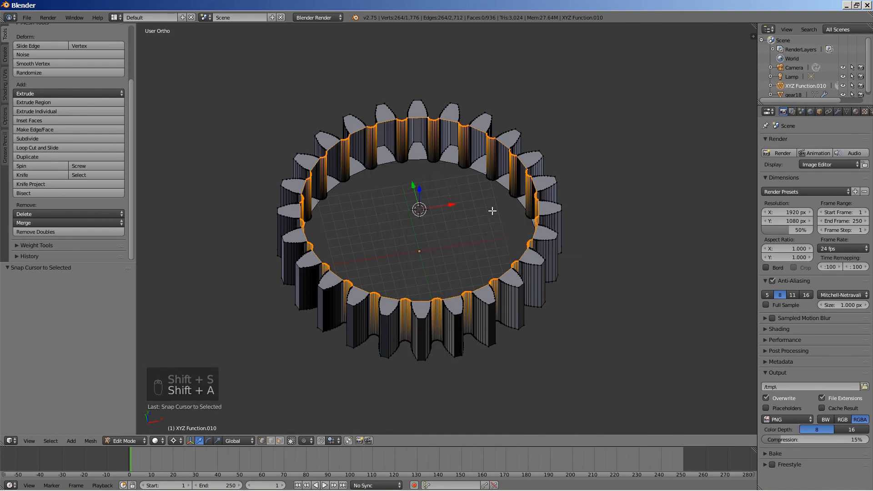
pyautogui.hotkey('shift', 'a')
pyautogui.click(492, 210)
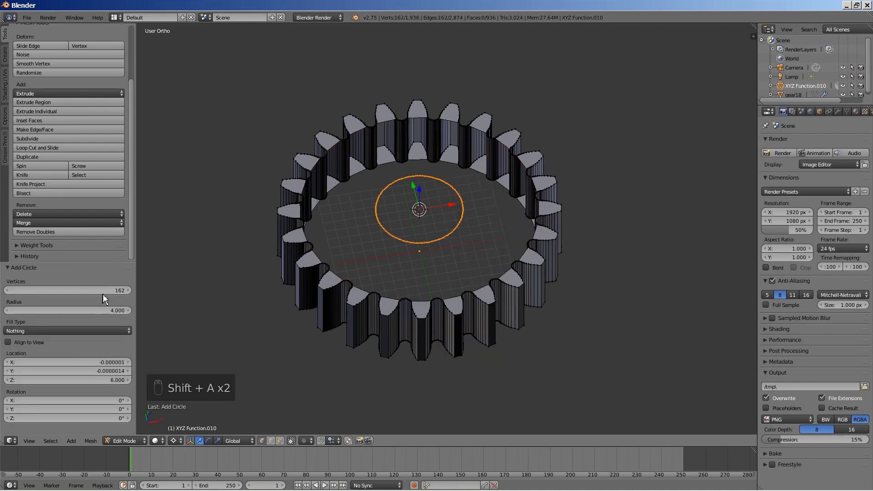
pyautogui.click(102, 291)
pyautogui.write('264')
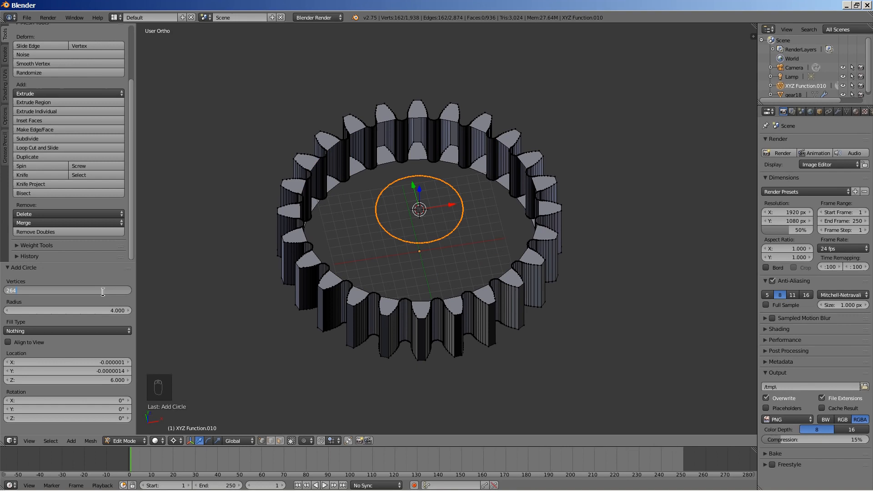
pyautogui.press('Tab')
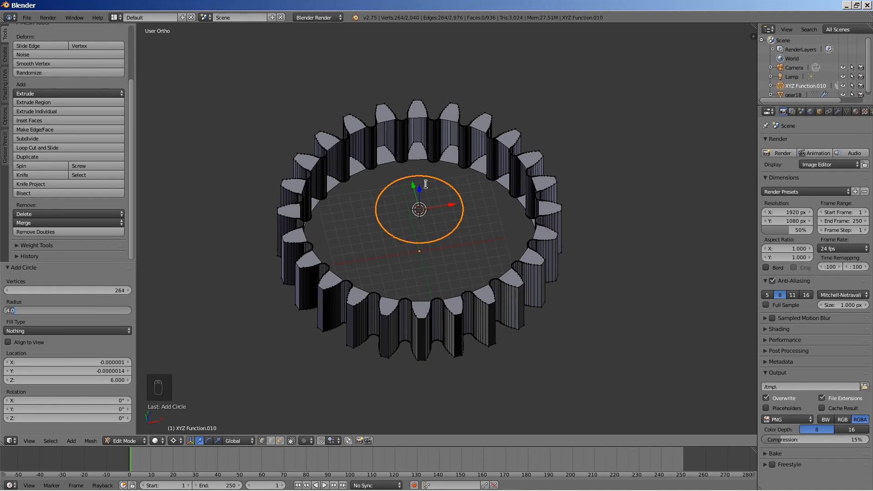
pyautogui.press('Return')
# Add the gear's top inner edge loop to the circle selection and bridge the two edge loops.
pyautogui.scroll(2, 409, 195)
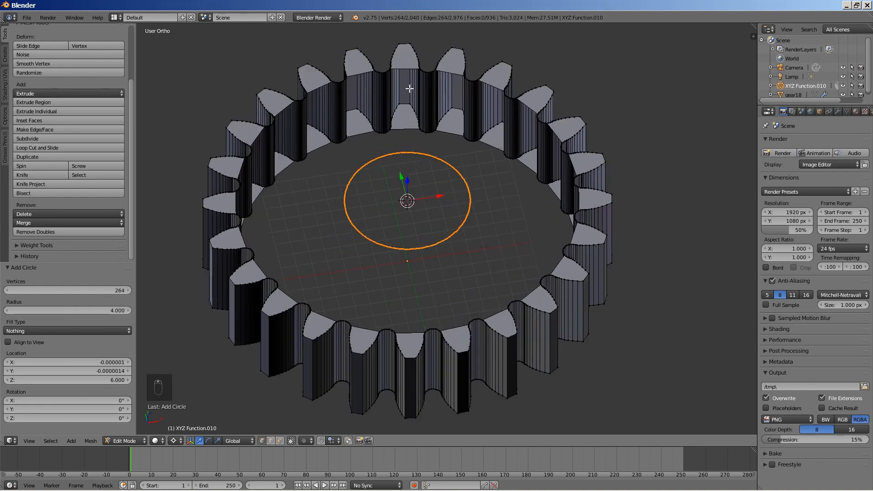
pyautogui.keyDown('alt'); pyautogui.keyDown('shift'); pyautogui.rightClick(406, 71); pyautogui.keyUp('shift'); pyautogui.keyUp('alt')
pyautogui.press('w')
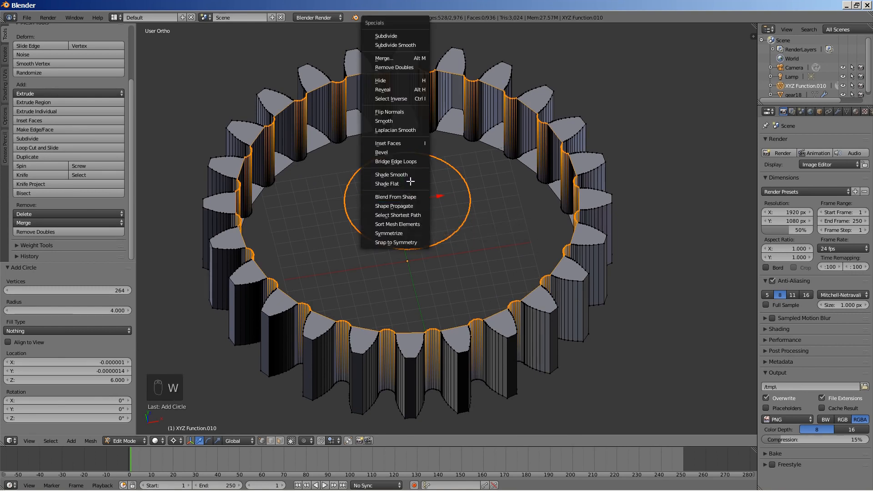
pyautogui.click(403, 162)
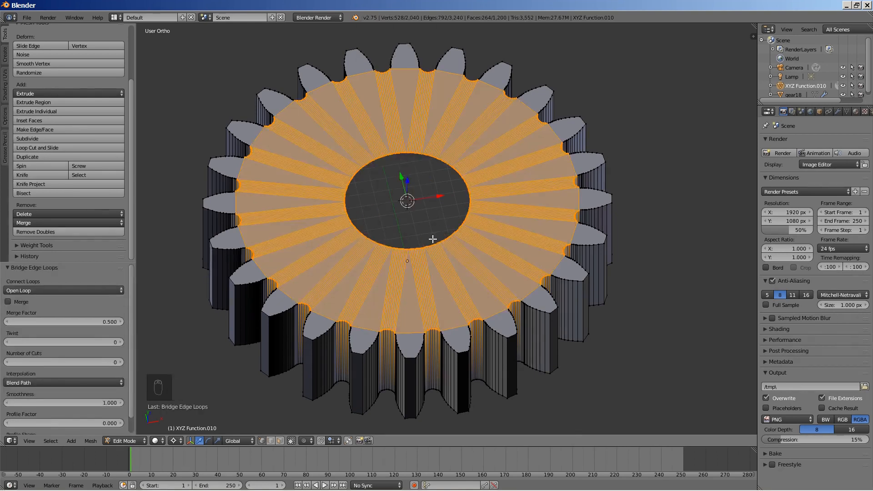
pyautogui.press('a')
pyautogui.scroll(5, 432, 240)
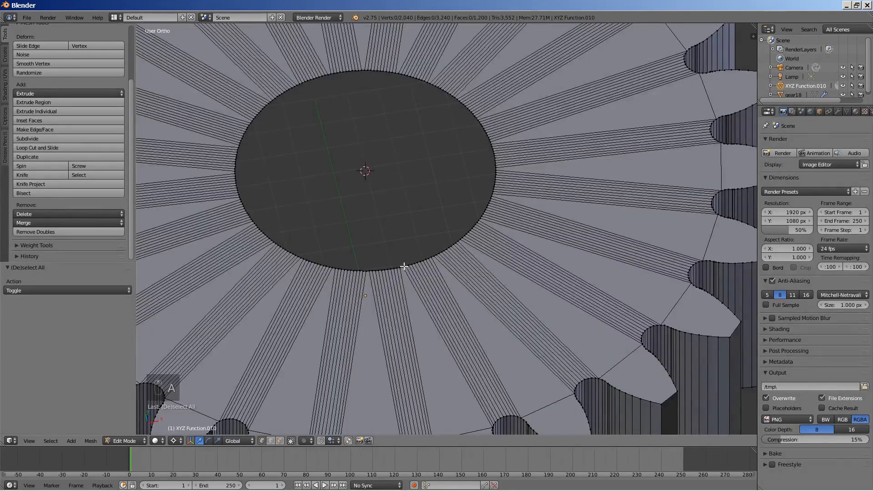
# Select the edge loop of the centre hole on the gear's top and extrude it -6 along Z.
pyautogui.keyDown('alt'); pyautogui.rightClick(402, 265); pyautogui.keyUp('alt')
pyautogui.scroll(-5, 405, 270)
pyautogui.write('e')
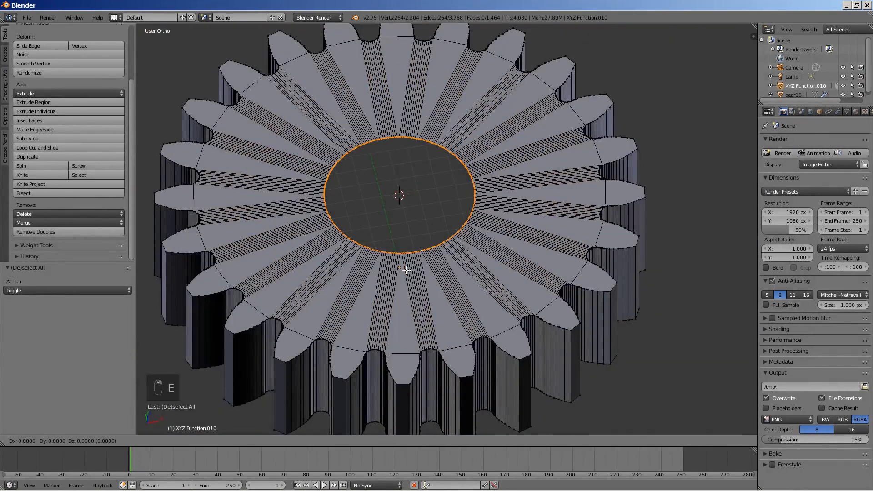
pyautogui.write('z-6')
pyautogui.press('Return')
# Add the gear's bottom inner edge loop to the selection and bridge it with the hole's lower loop.
pyautogui.moveTo(406, 269); pyautogui.dragTo(473, 200, button='middle')
pyautogui.scroll(2, 487, 185)
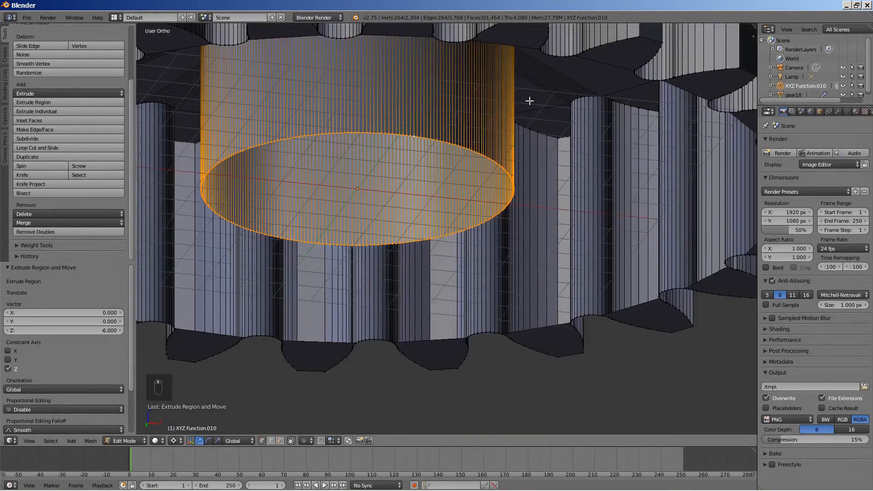
pyautogui.keyDown('alt'); pyautogui.keyDown('shift'); pyautogui.rightClick(602, 62); pyautogui.keyUp('shift'); pyautogui.keyUp('alt')
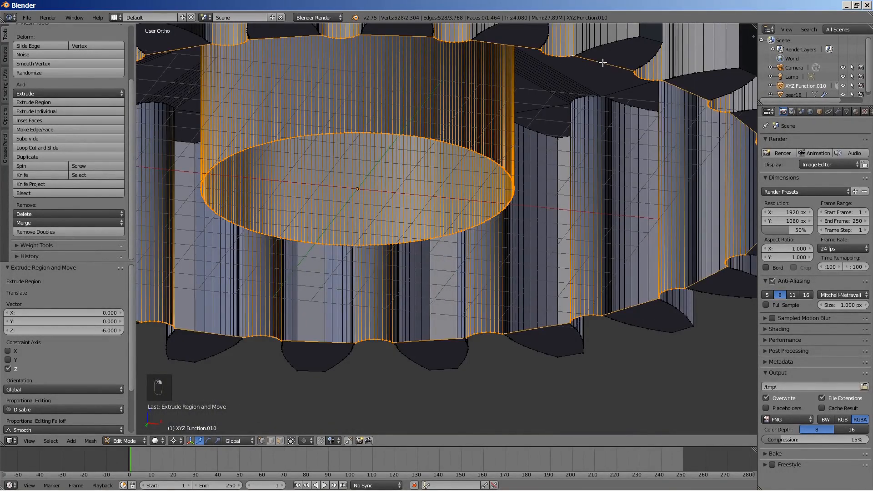
pyautogui.press('w')
pyautogui.click(465, 222)
pyautogui.scroll(-6, 466, 222)
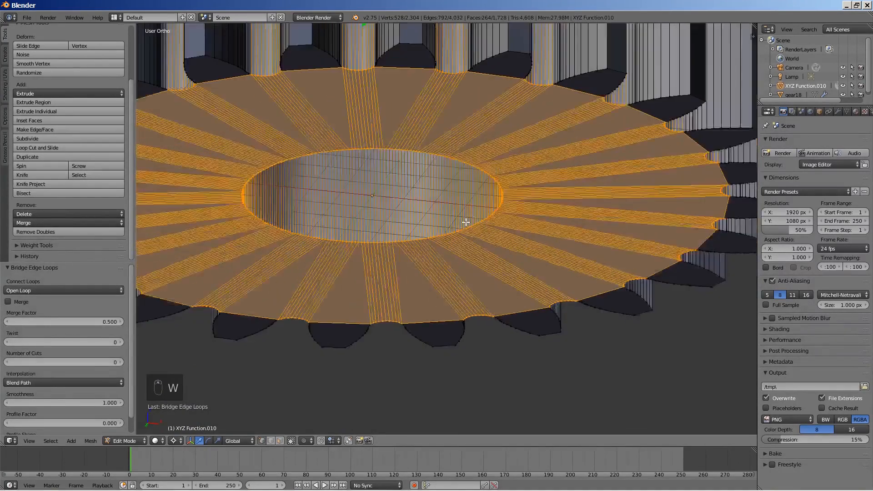
# Select the entire gear mesh and make its normals consistent.
pyautogui.press('a')
pyautogui.press('a')
pyautogui.press('a')
pyautogui.moveTo(462, 221); pyautogui.dragTo(472, 275, button='middle')
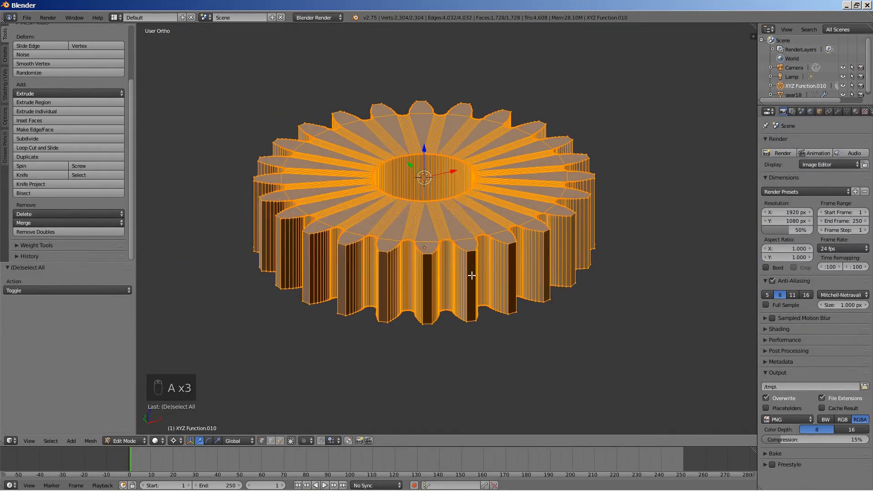
pyautogui.hotkey('ctrl', 'n')
pyautogui.moveTo(465, 286); pyautogui.dragTo(469, 294, button='middle')
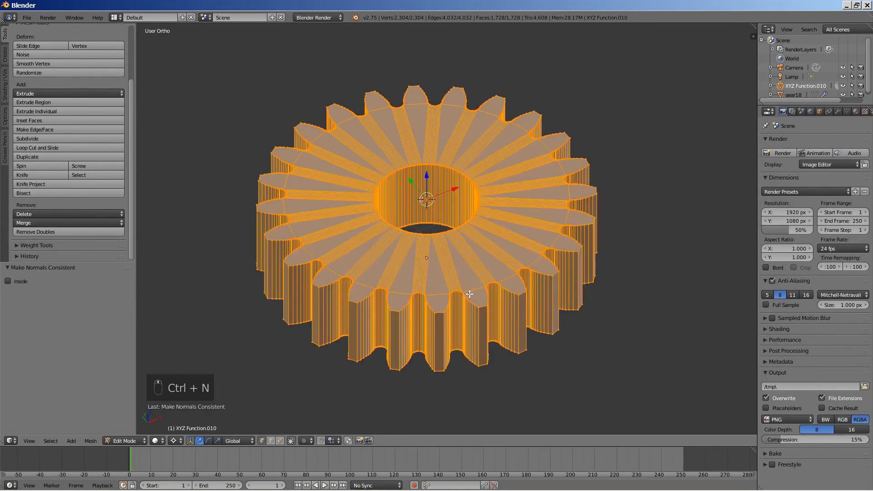
pyautogui.press('Tab')
pyautogui.press('Tab')
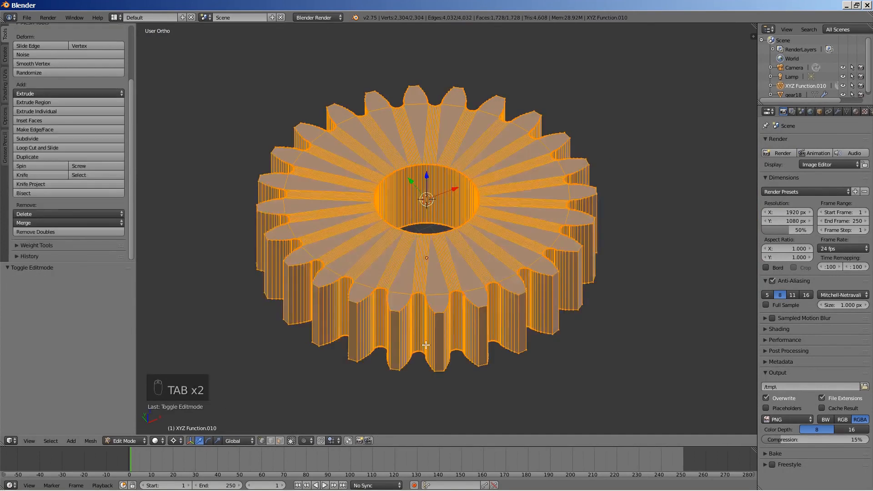
# In edge selection mode, select one tooth's top tip edge and extend the selection to all edges of similar length.
pyautogui.press('a')
pyautogui.press('a')
pyautogui.press('a')
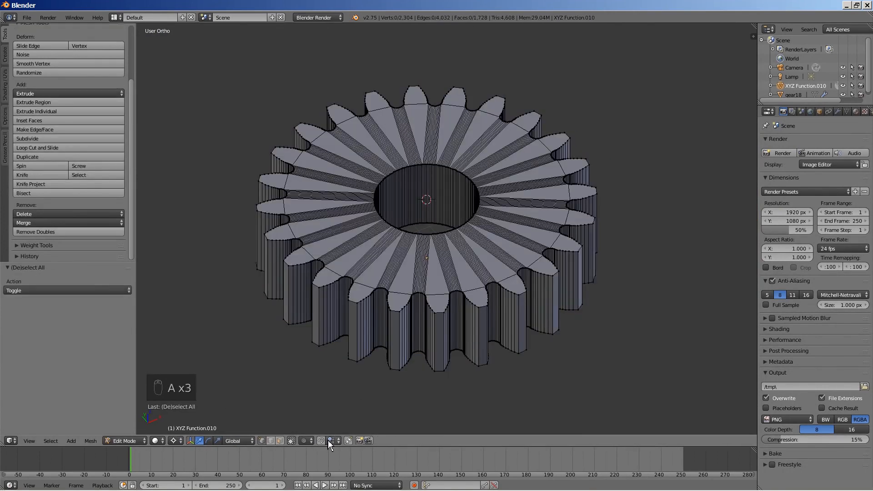
pyautogui.click(273, 441)
pyautogui.rightClick(440, 313)
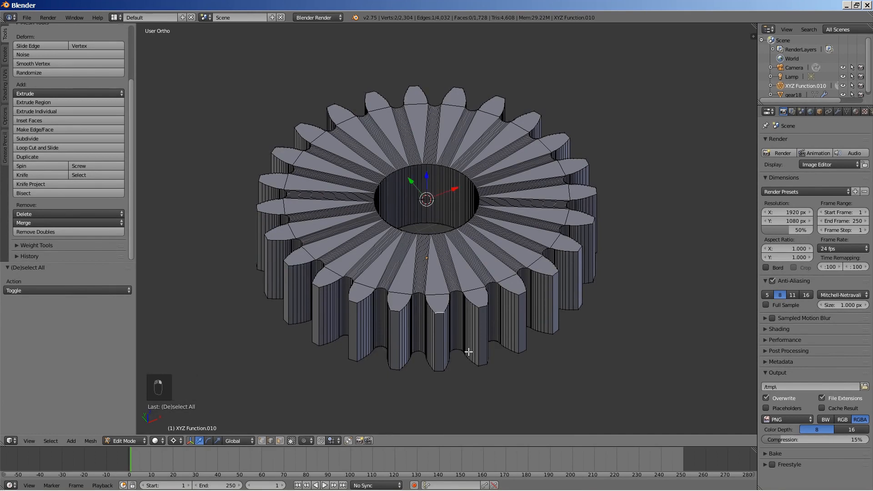
pyautogui.hotkey('shift', 'g')
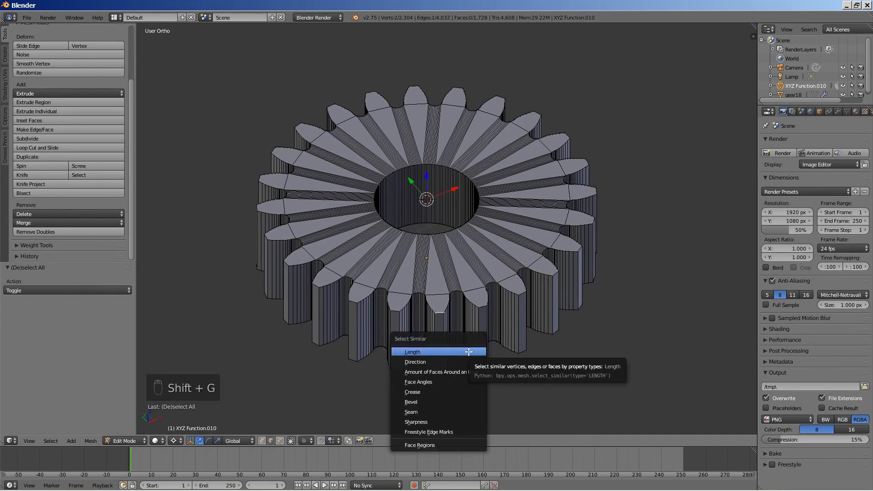
pyautogui.click(468, 351)
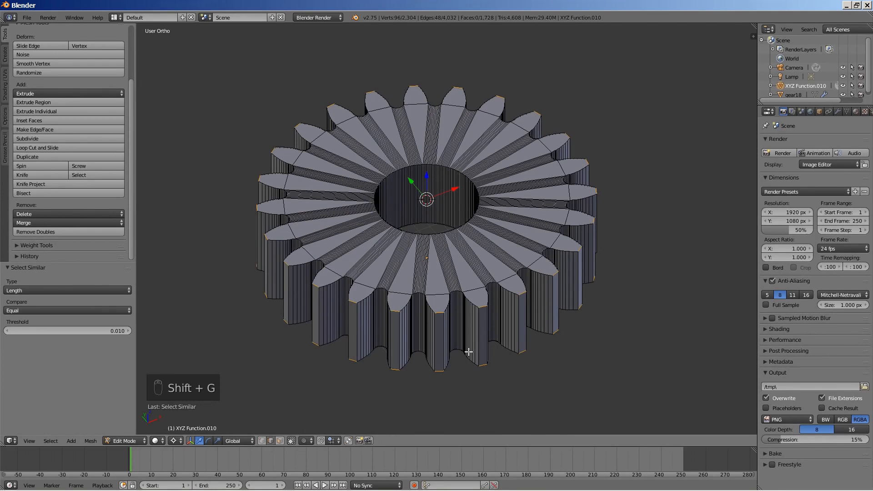
# Bevel the selected tooth tip edges with 10 segments and an amount of 0.6.
pyautogui.hotkey('ctrl', 'b')
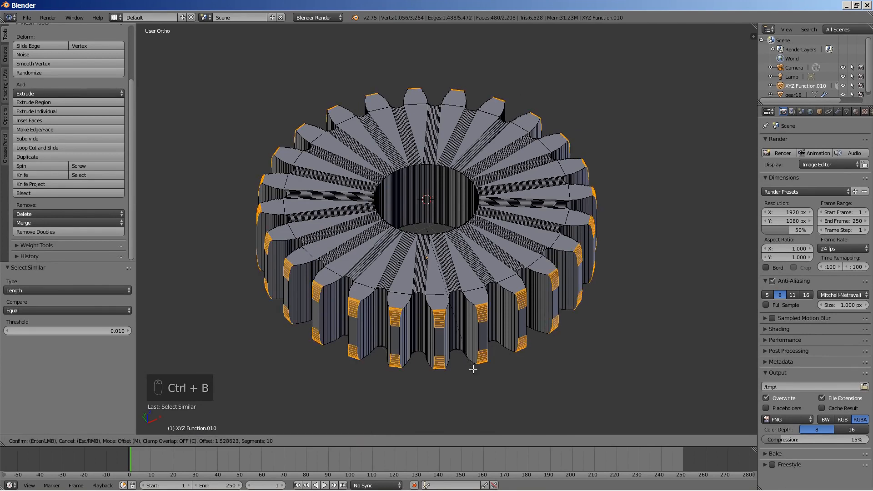
pyautogui.click(473, 366)
pyautogui.click(96, 312)
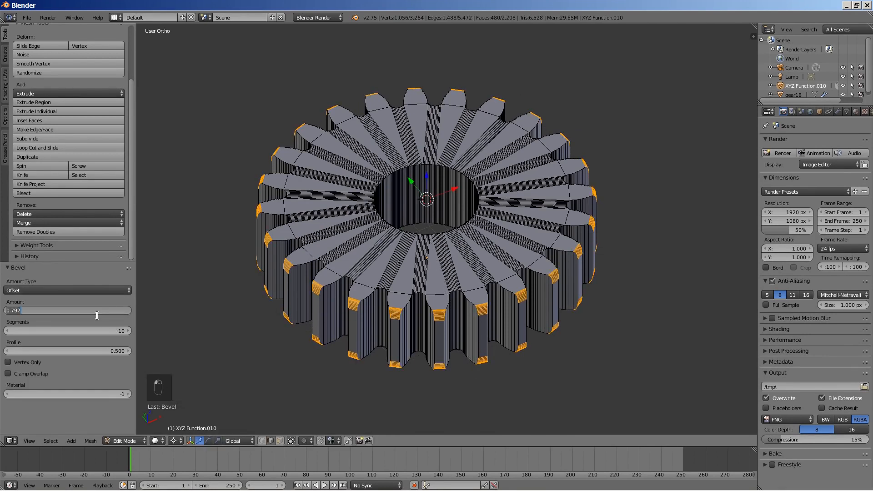
pyautogui.write('0.6')
pyautogui.press('Tab')
pyautogui.press('Return')
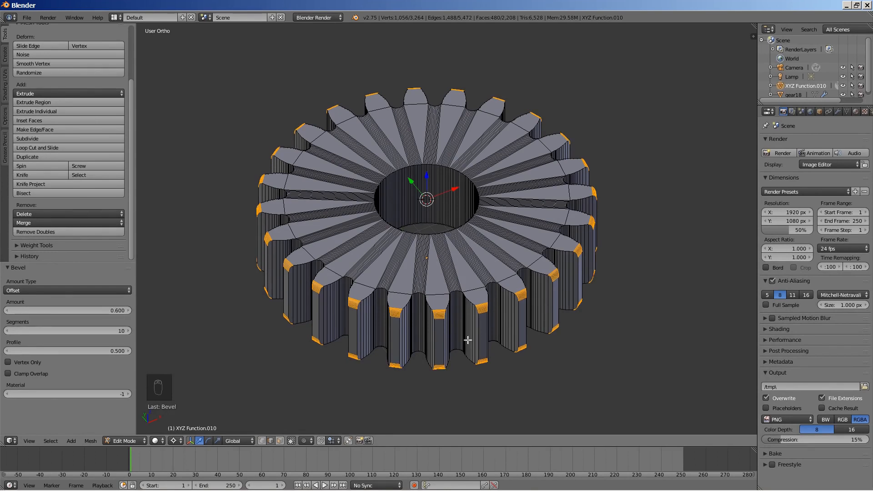
# In Object Mode, give the gear smooth shading and add an Edge Split modifier.
pyautogui.press('Tab')
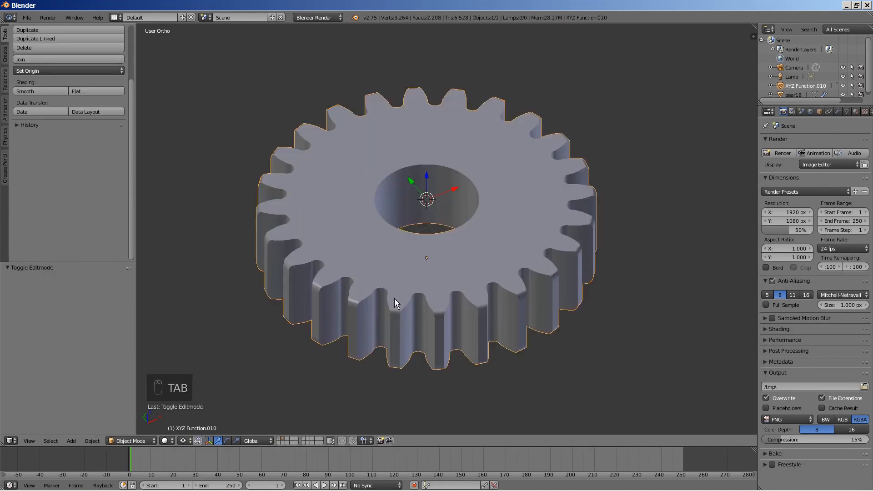
pyautogui.click(58, 91)
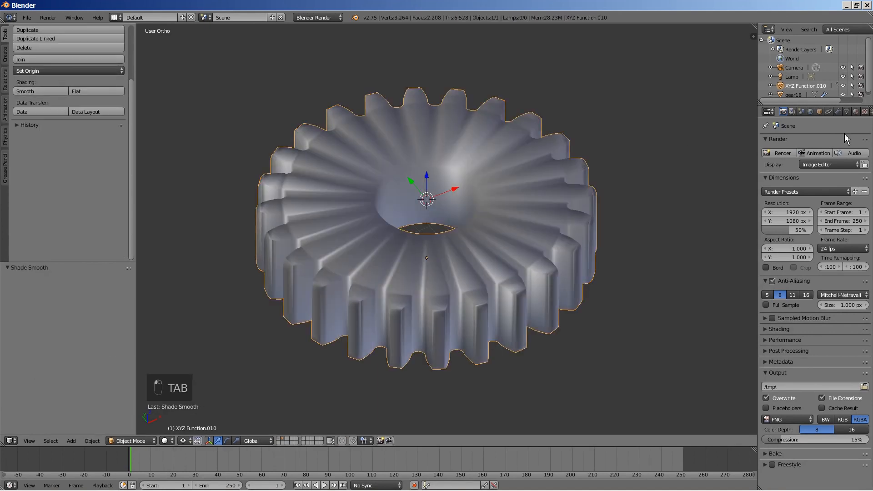
pyautogui.click(838, 111)
pyautogui.click(804, 142)
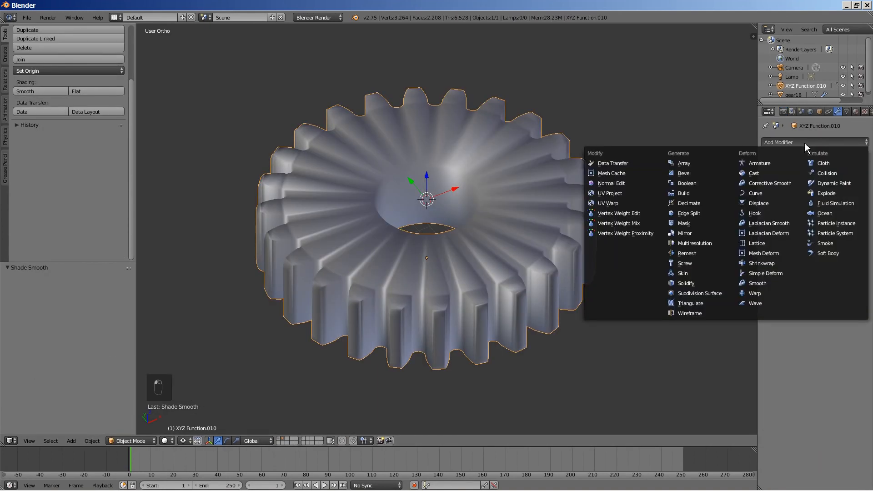
pyautogui.click(692, 213)
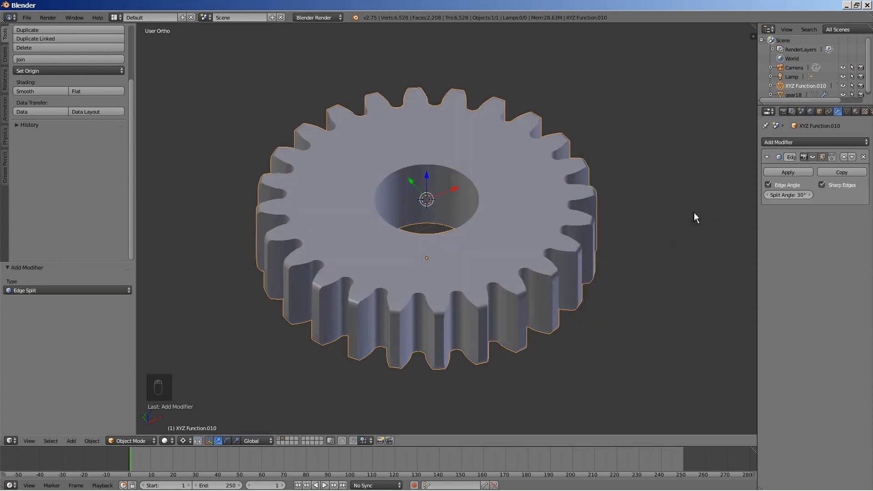
# Move the new gear to the first layer and display that layer.
pyautogui.scroll(-1, 637, 226)
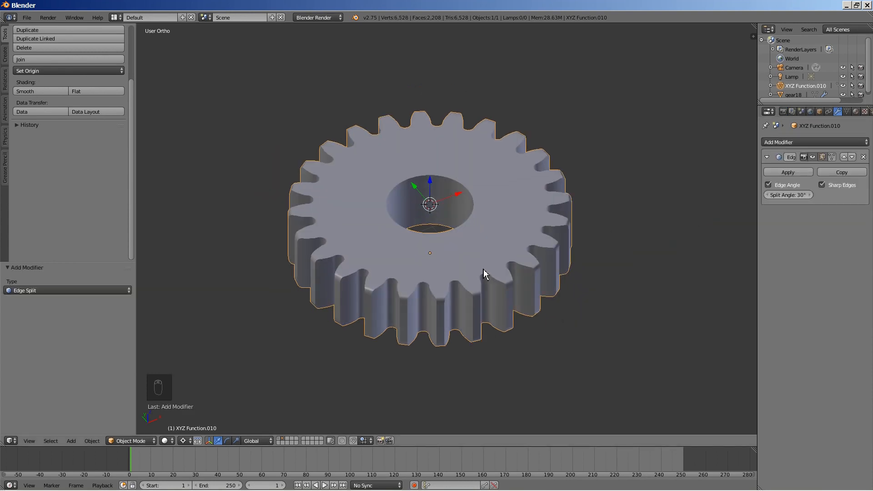
pyautogui.press('m')
pyautogui.click(556, 286)
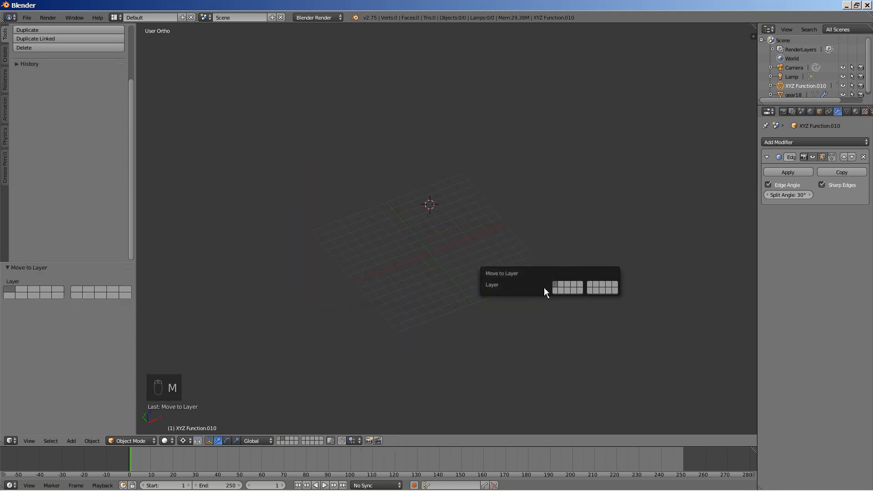
pyautogui.click(280, 439)
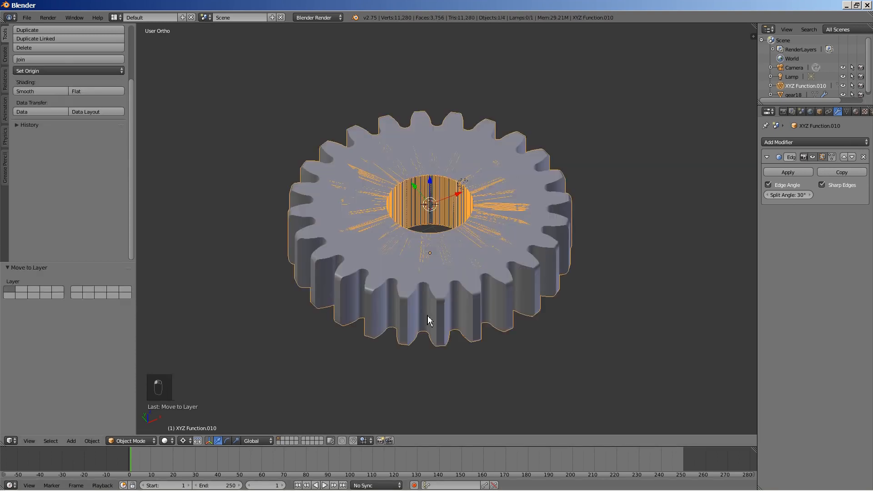
# Move the new gear 21 units along X and look at both gears from the top.
pyautogui.press('g')
pyautogui.press('x')
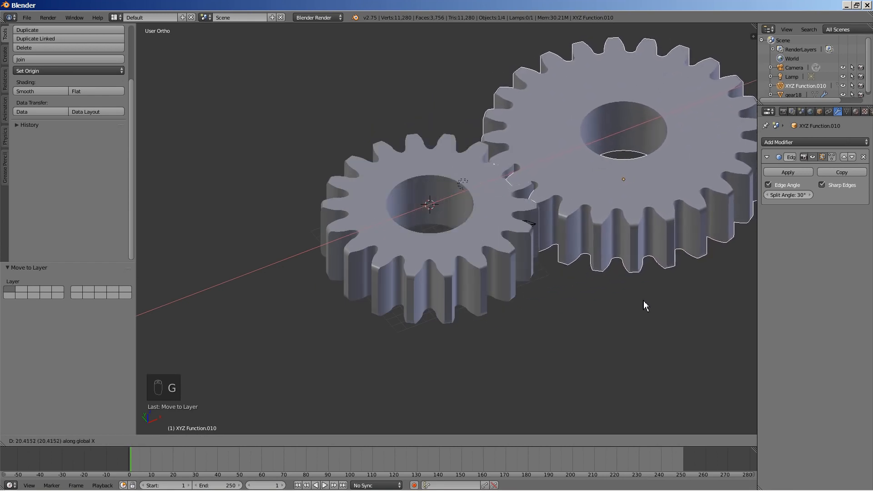
pyautogui.write('21')
pyautogui.press('Return')
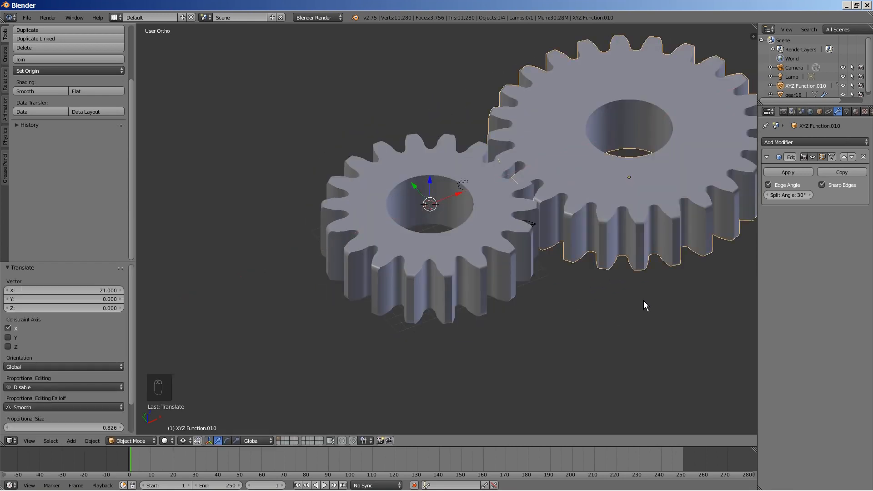
pyautogui.press('KP_1')
pyautogui.press('KP_7')
pyautogui.keyDown('shift'); pyautogui.moveTo(685, 282); pyautogui.dragTo(601, 269, button='middle'); pyautogui.keyUp('shift')
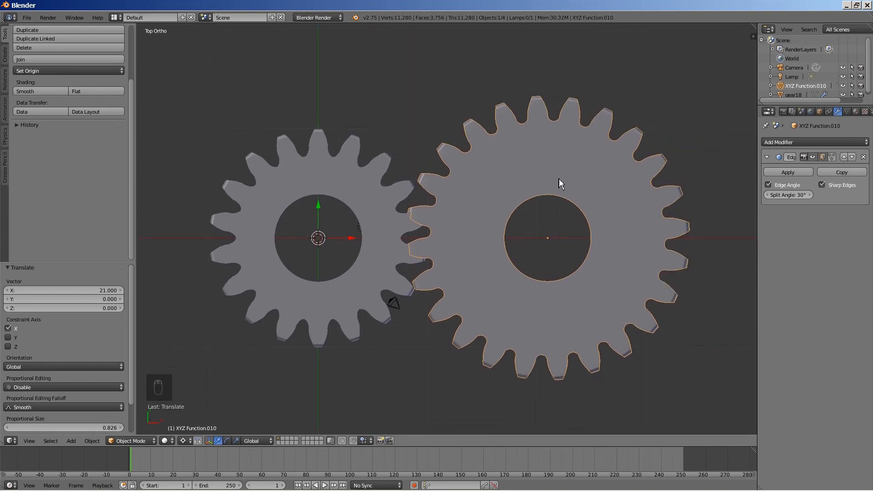
# Rename the XYZ Function.010 object as gear24.
pyautogui.doubleClick(805, 86)
pyautogui.write('gear')
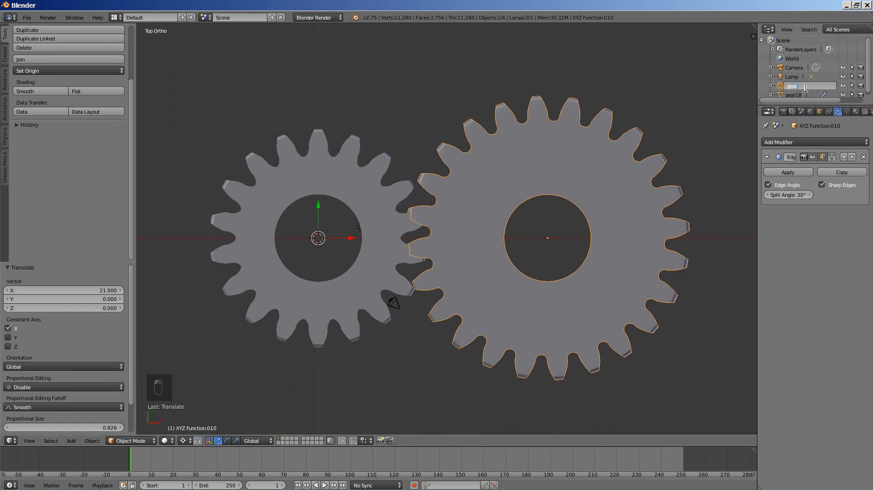
pyautogui.write('24')
pyautogui.press('Return')
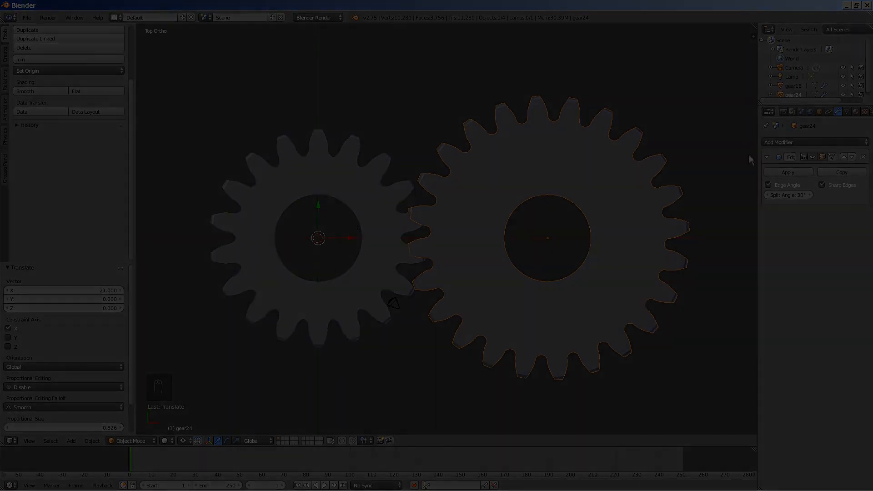
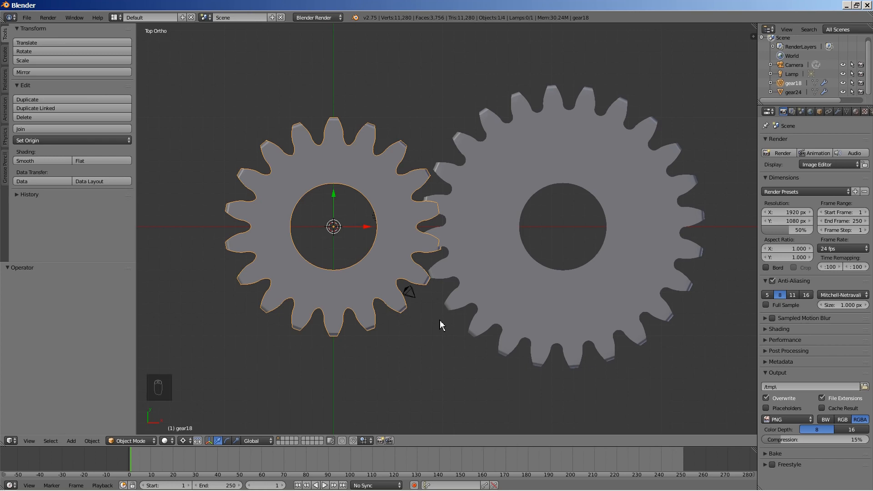
# In wireframe display, rotate gear18 by about -6.15° around Z so its teeth mesh with gear24.
pyautogui.scroll(5, 438, 318)
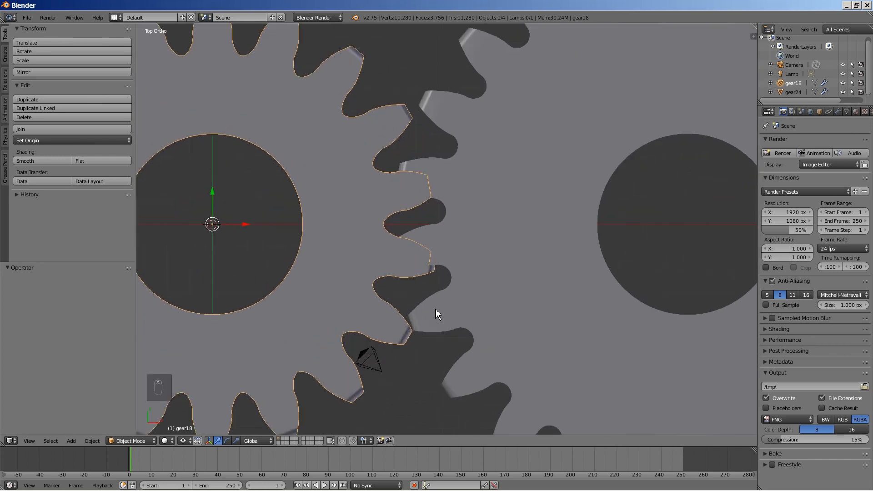
pyautogui.scroll(3, 431, 285)
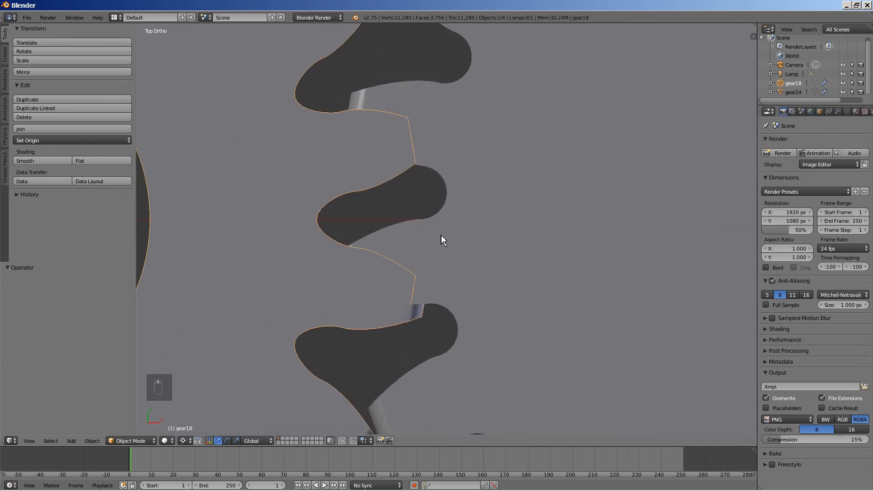
pyautogui.keyDown('shift'); pyautogui.moveTo(441, 236); pyautogui.dragTo(495, 250, button='middle'); pyautogui.keyUp('shift')
pyautogui.scroll(1, 495, 251)
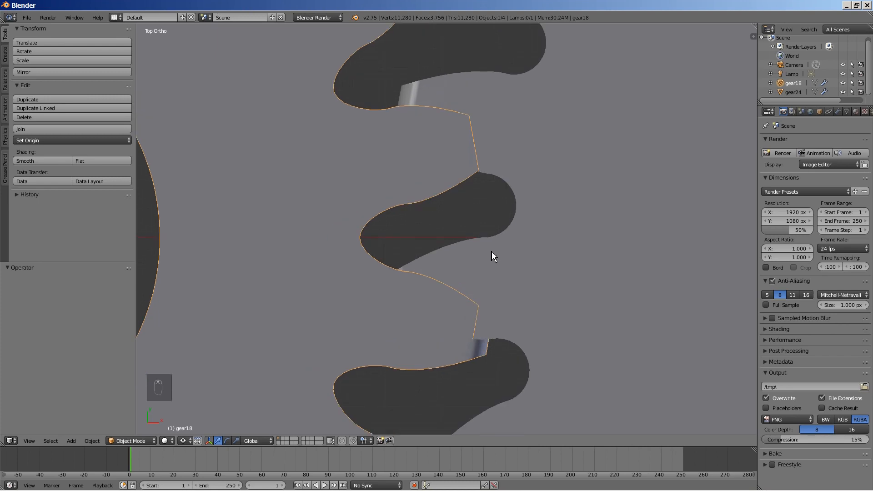
pyautogui.press('z')
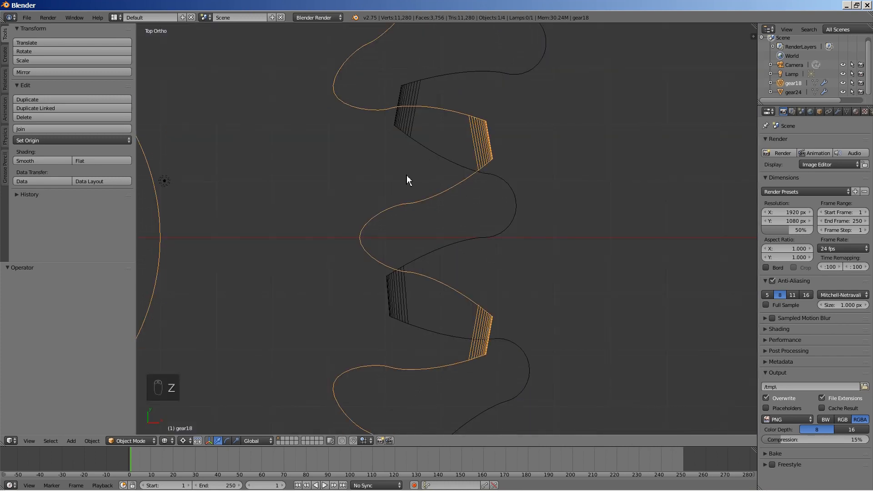
pyautogui.press('r')
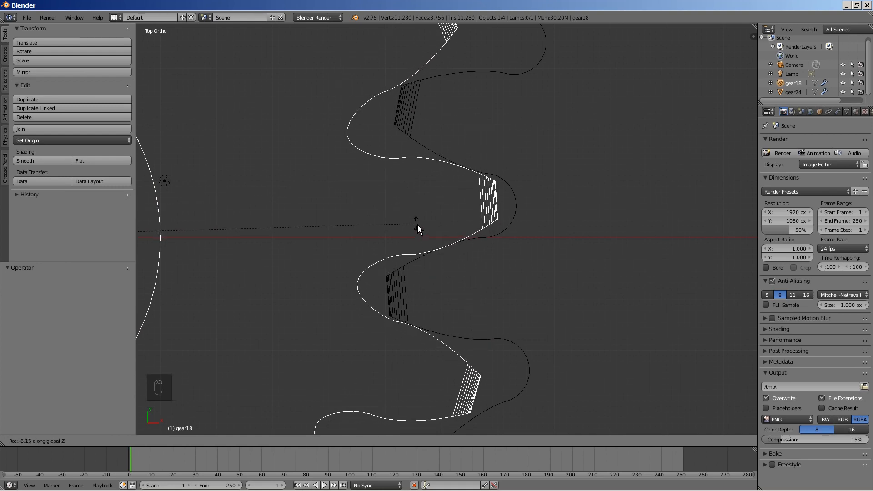
pyautogui.click(418, 229)
# Return to solid display and apply gear18's rotation to its object transform.
pyautogui.scroll(-6, 419, 227)
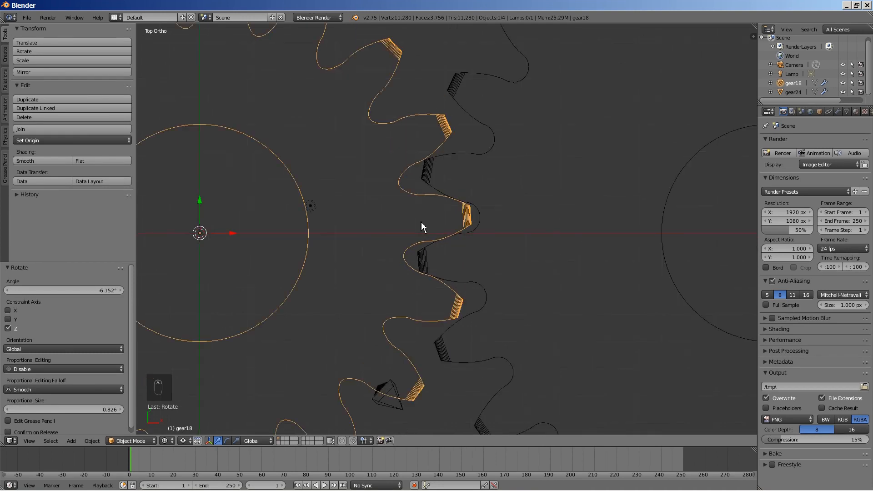
pyautogui.press('z')
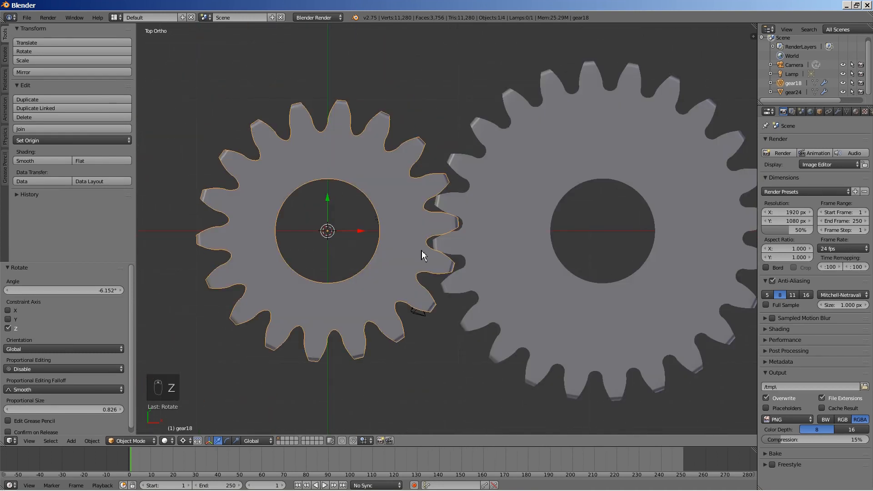
pyautogui.hotkey('ctrl', 'a')
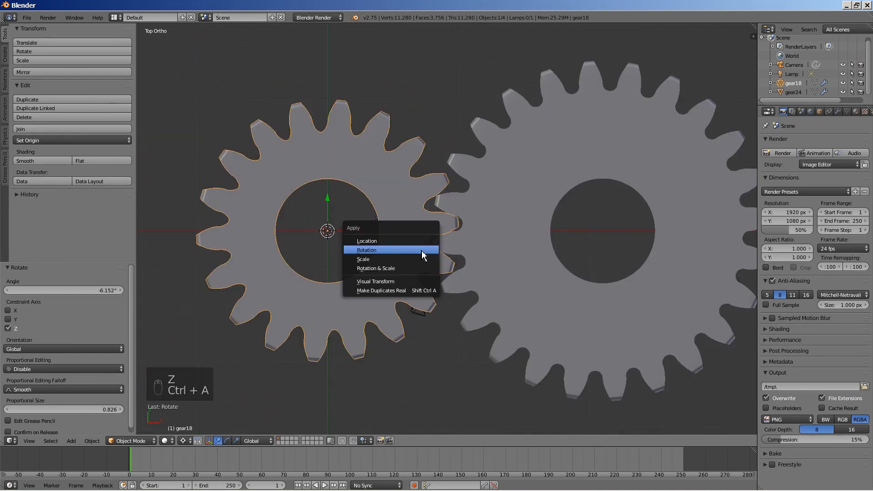
pyautogui.click(422, 250)
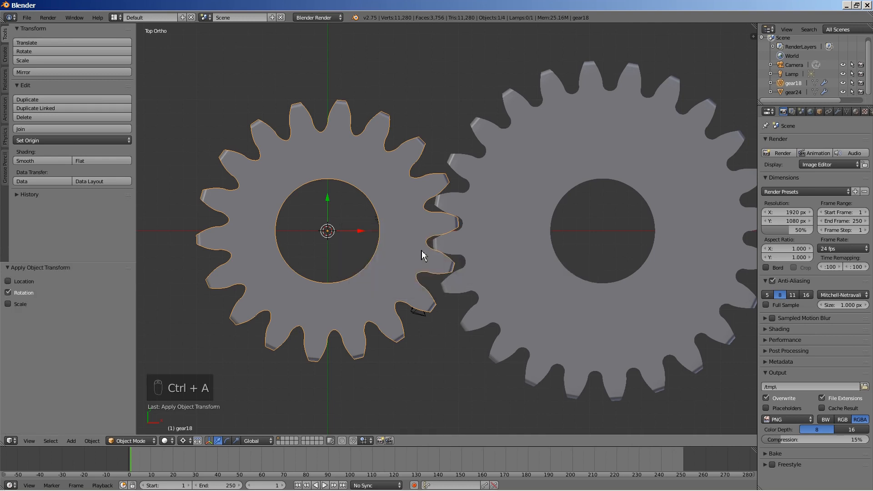
# Add a single driver to the Z rotation of gear24.
pyautogui.scroll(-1, 576, 235)
pyautogui.keyDown('shift'); pyautogui.moveTo(571, 239); pyautogui.dragTo(564, 240, button='middle'); pyautogui.keyUp('shift')
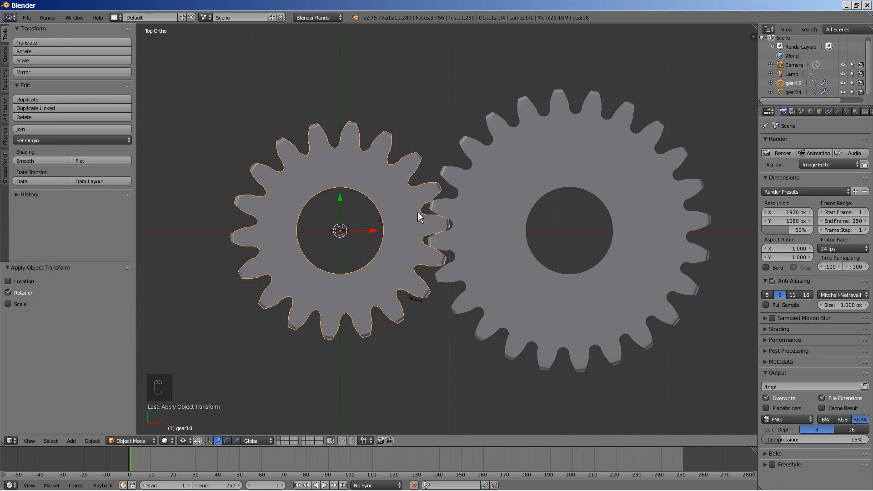
pyautogui.rightClick(514, 167)
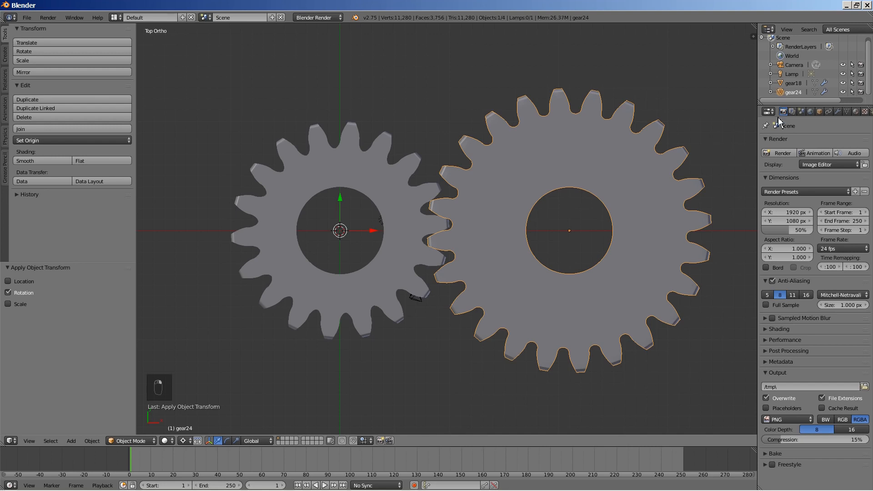
pyautogui.click(819, 111)
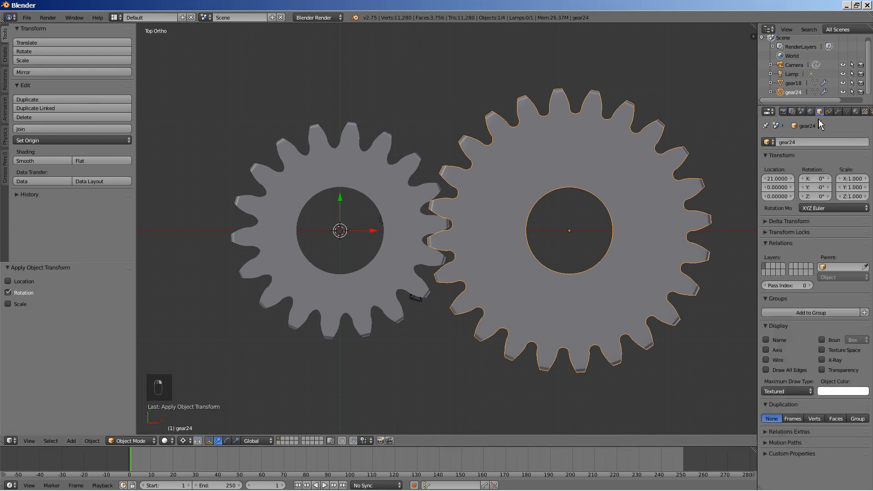
pyautogui.rightClick(814, 198)
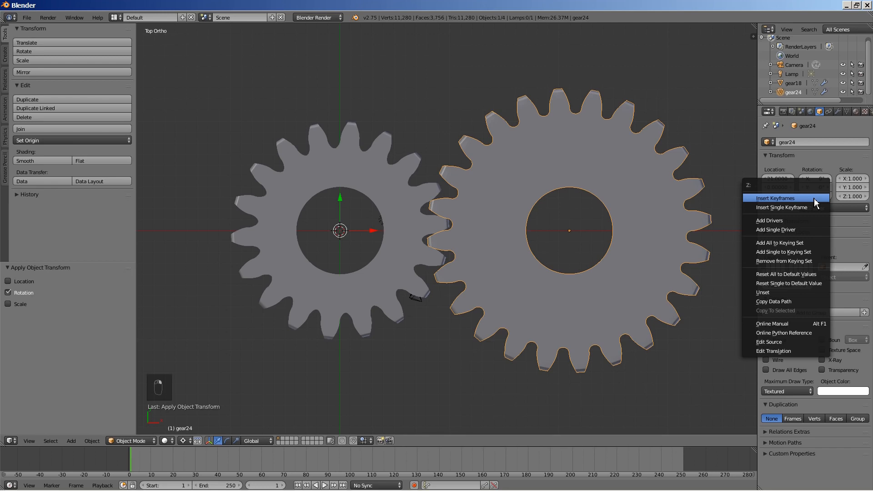
pyautogui.click(786, 230)
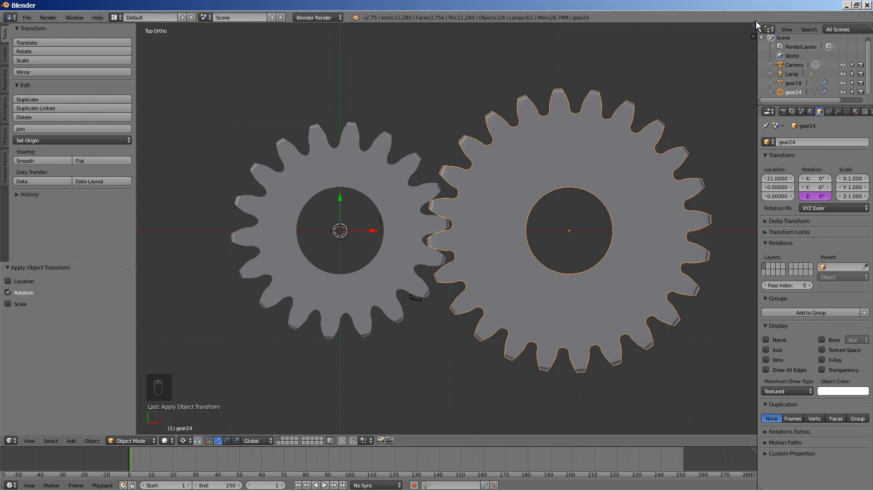
# Split the 3D view horizontally and make the upper area a Graph Editor in Drivers mode.
pyautogui.moveTo(753, 36); pyautogui.dragTo(752, 42)
pyautogui.moveTo(739, 129); pyautogui.dragTo(737, 145)
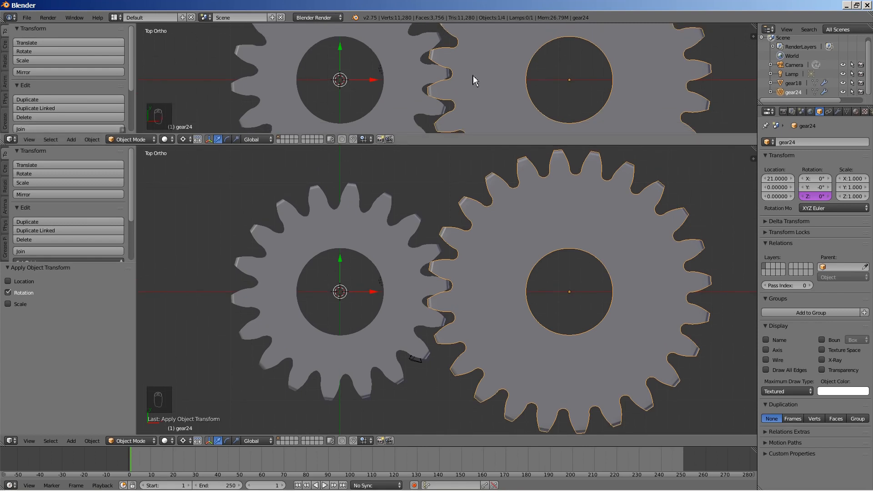
pyautogui.click(11, 139)
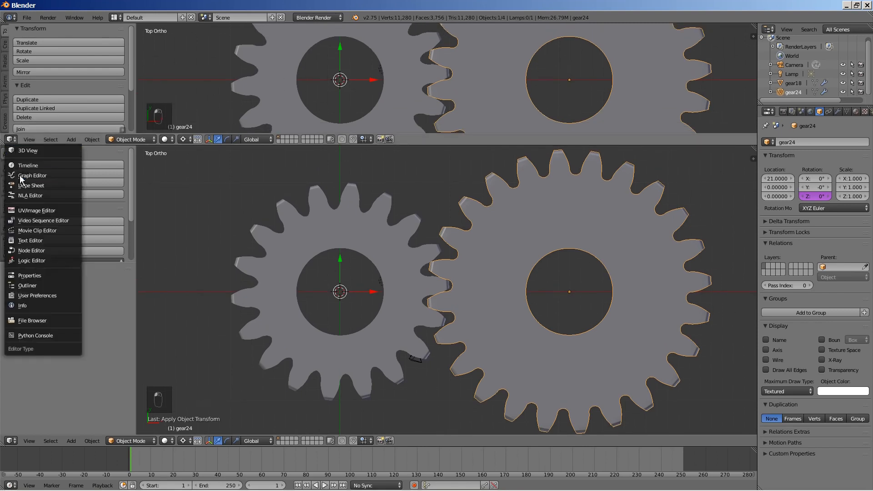
pyautogui.click(21, 176)
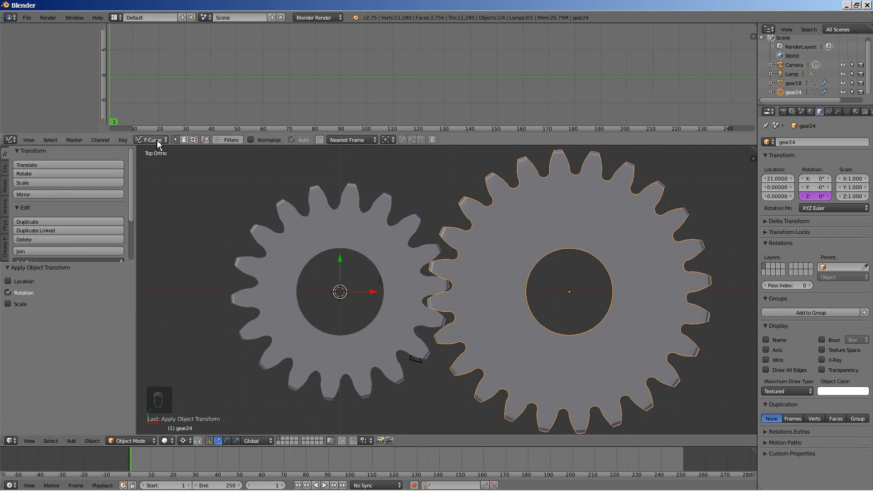
pyautogui.click(155, 140)
pyautogui.click(155, 119)
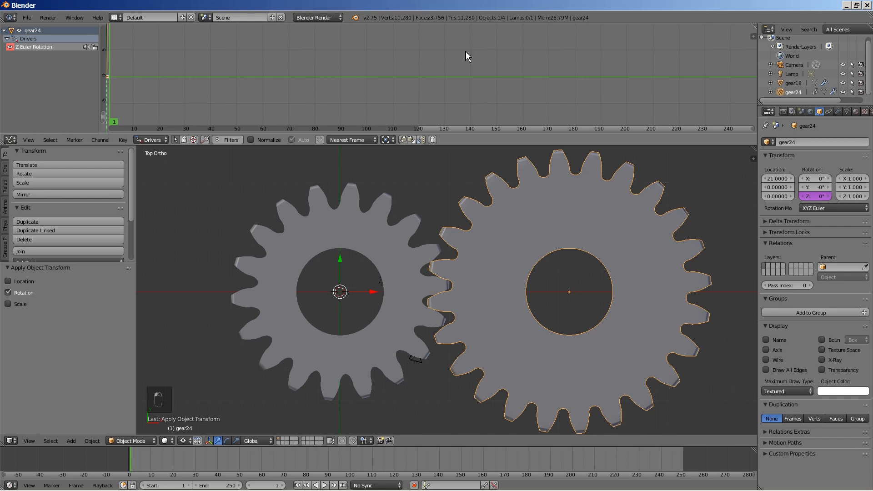
# Show the driver settings of gear24's Z Euler Rotation, enlarging the Graph Editor to make room for them.
pyautogui.press('n')
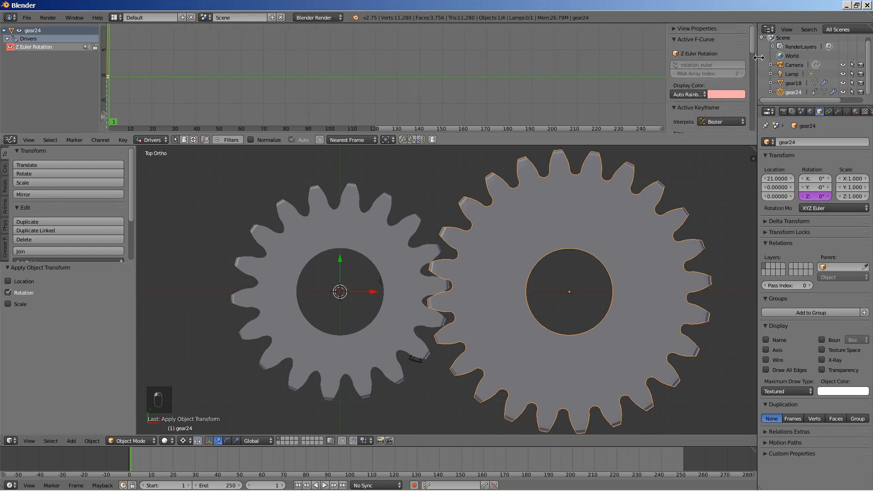
pyautogui.moveTo(661, 145); pyautogui.dragTo(668, 179)
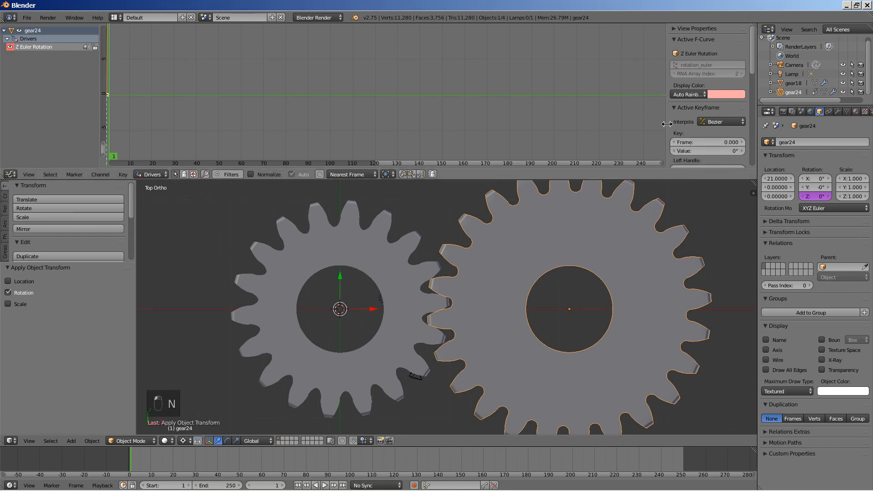
pyautogui.moveTo(665, 124); pyautogui.dragTo(655, 124)
pyautogui.moveTo(751, 64); pyautogui.dragTo(748, 126)
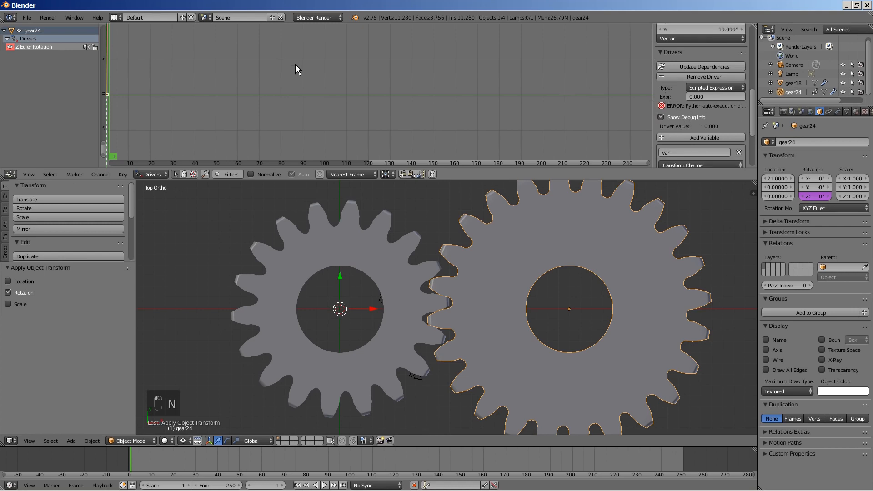
# Enable Auto Run Python Scripts in the user preferences and close the preferences window.
pyautogui.click(27, 17)
pyautogui.click(50, 119)
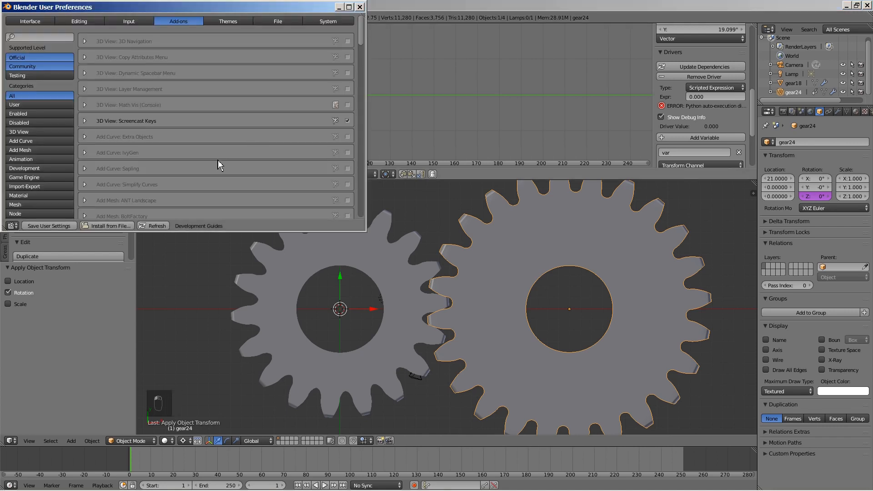
pyautogui.click(291, 22)
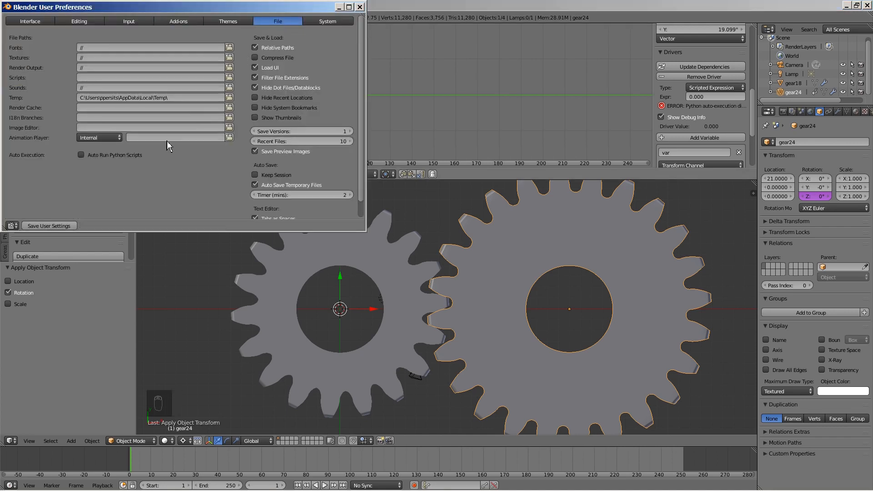
pyautogui.click(81, 155)
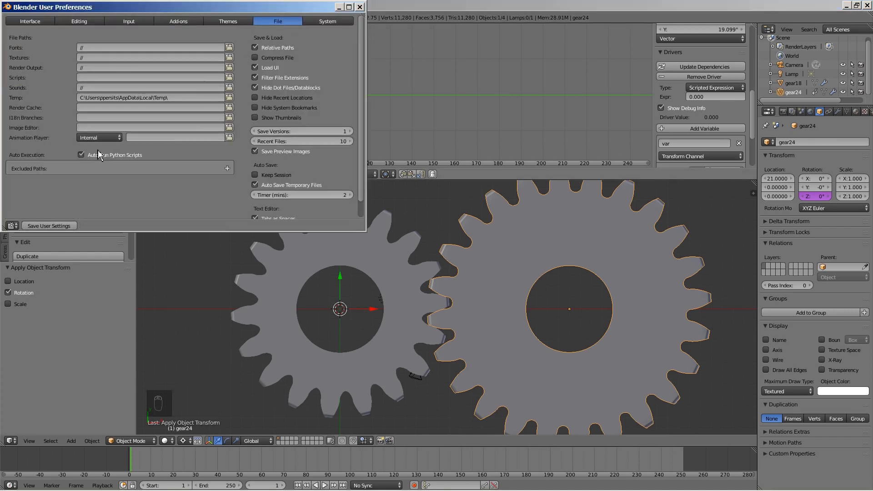
pyautogui.click(360, 8)
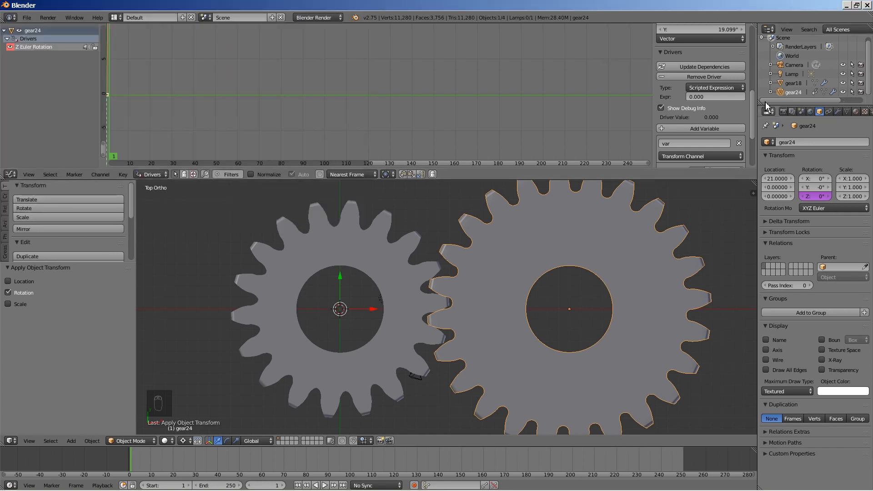
# Point the driver variable var at gear18 and set its transform channel type to Z Rotation.
pyautogui.scroll(-3, 754, 129)
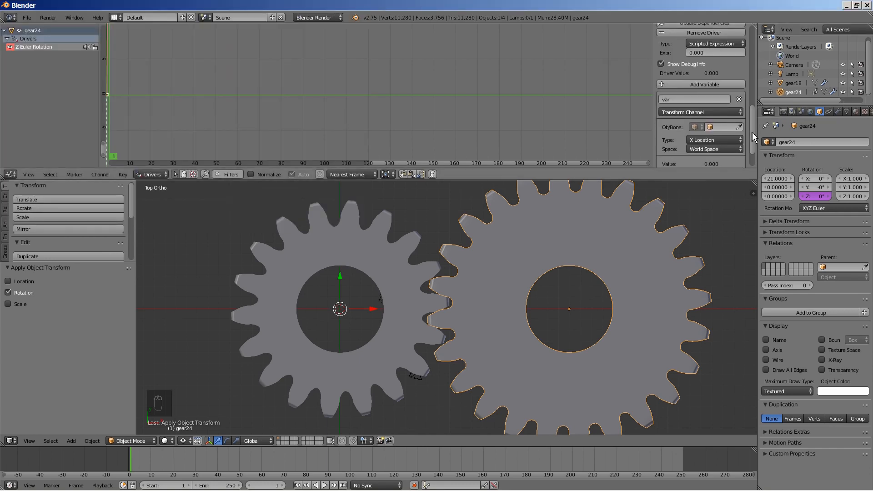
pyautogui.click(727, 127)
pyautogui.click(729, 149)
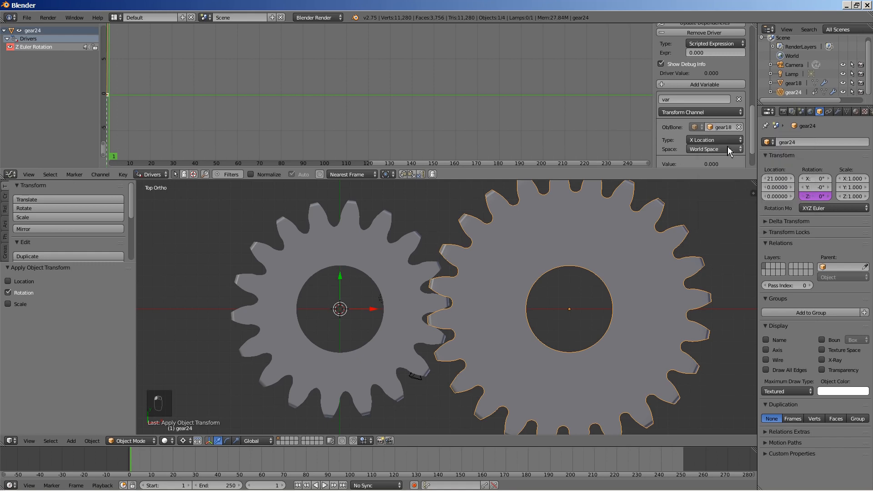
pyautogui.click(724, 140)
pyautogui.click(713, 81)
# Set the driver expression to "- var * 18 / 24" and shrink the Graph Editor to enlarge the 3D view.
pyautogui.moveTo(755, 158); pyautogui.dragTo(754, 124)
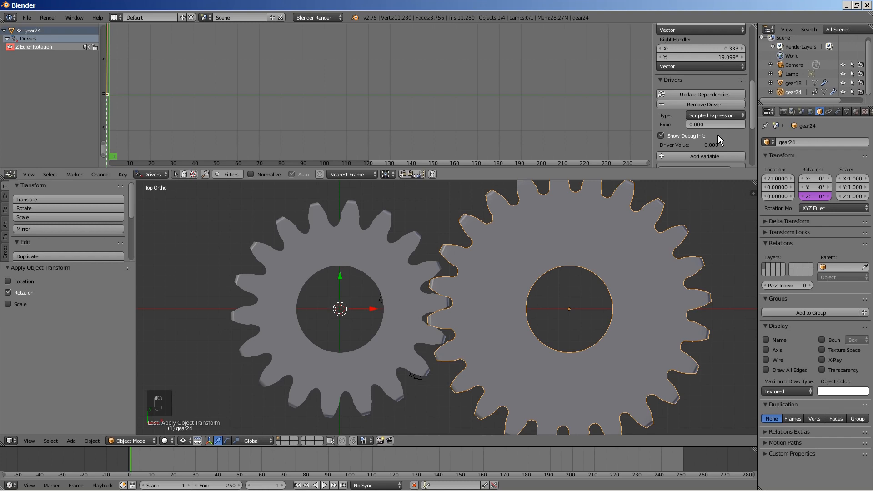
pyautogui.click(710, 126)
pyautogui.press('BackSpace')
pyautogui.write('- var * 18 / 24')
pyautogui.press('Return')
pyautogui.scroll(-1, 596, 204)
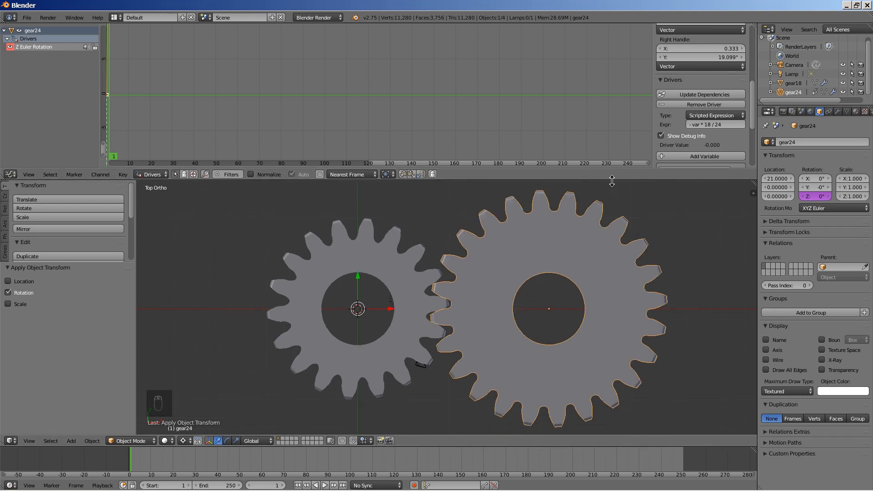
pyautogui.moveTo(614, 180); pyautogui.dragTo(670, 113)
pyautogui.moveTo(754, 61); pyautogui.dragTo(755, 72)
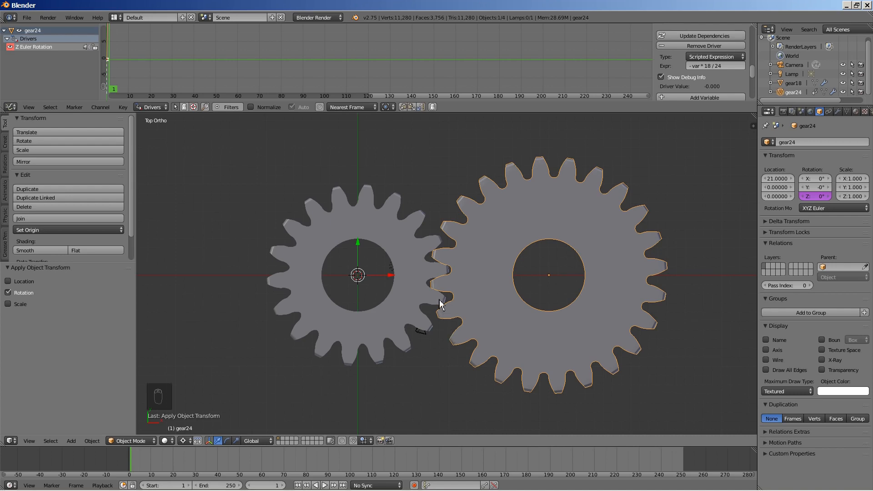
# Test the driver by rotating gear18 about -97.9° around Z, then try a further rotation and cancel it.
pyautogui.rightClick(413, 245)
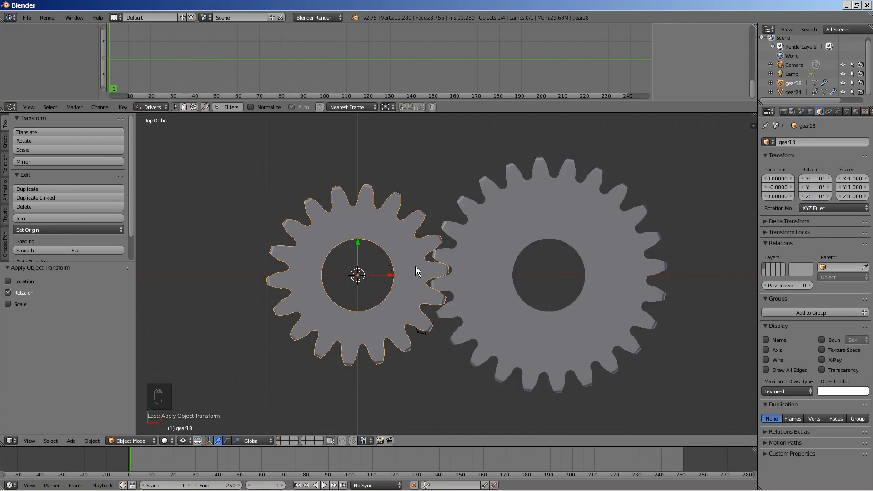
pyautogui.press('r')
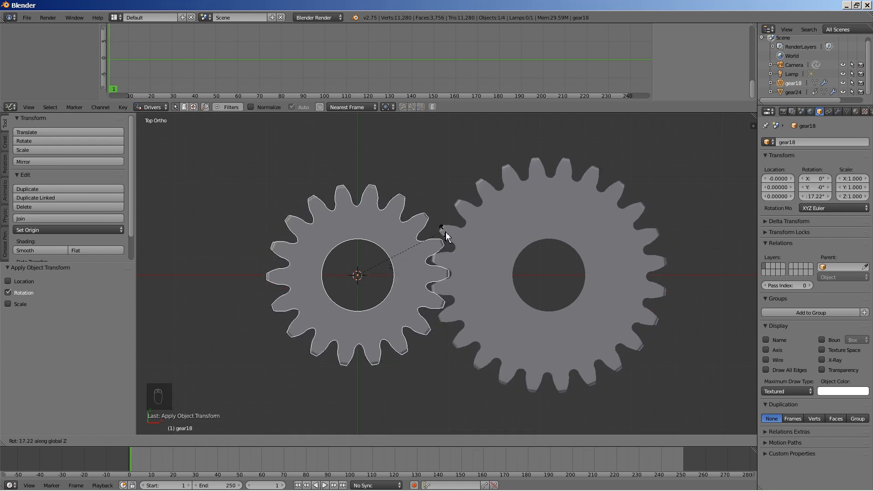
pyautogui.click(363, 343)
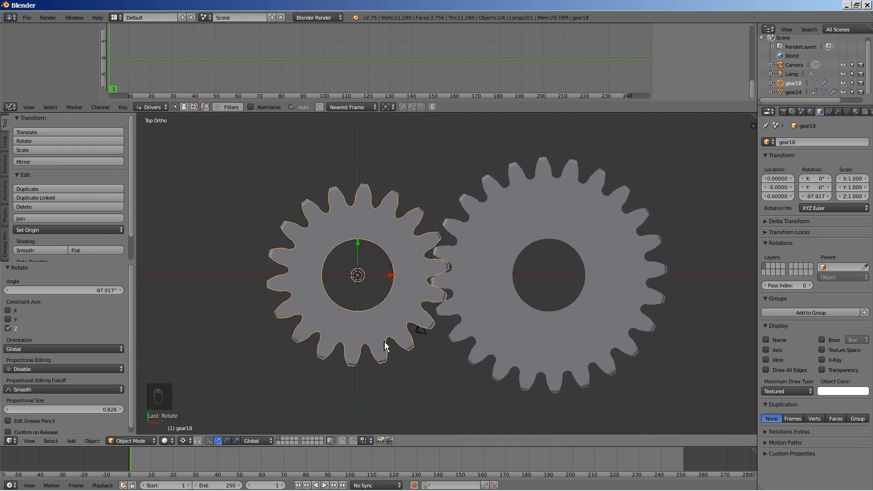
pyautogui.press('r')
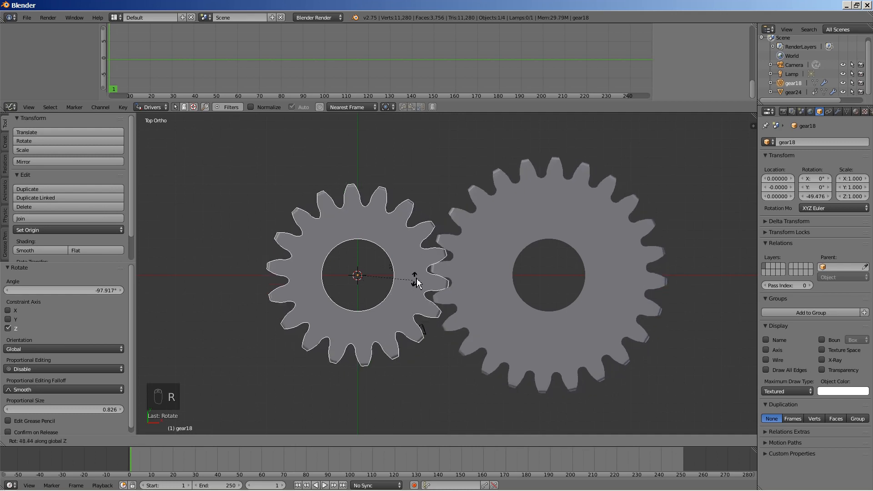
pyautogui.rightClick(421, 304)
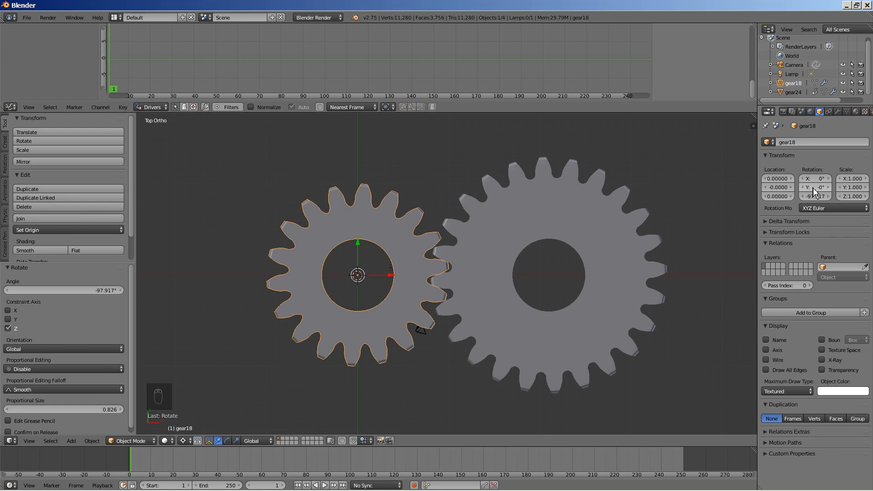
# Keyframe gear18's existing rotation at frame 1 and a Z rotation of 500° at frame 250.
pyautogui.press('i')
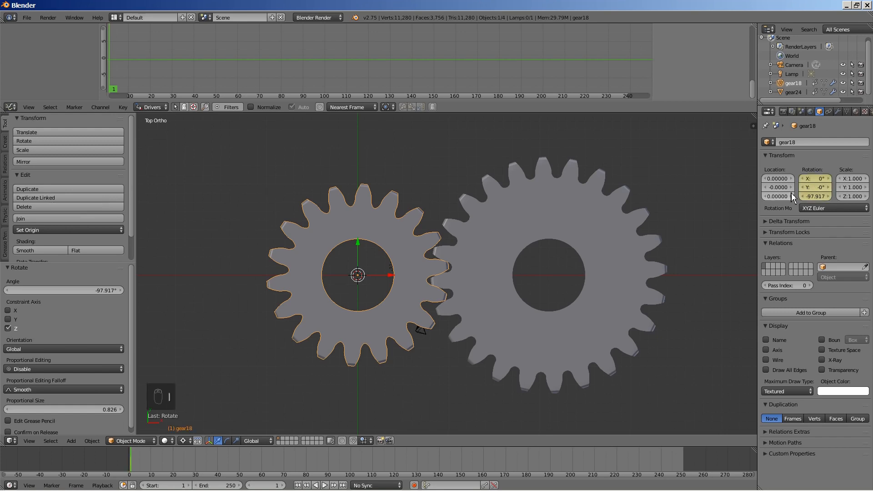
pyautogui.moveTo(308, 489)
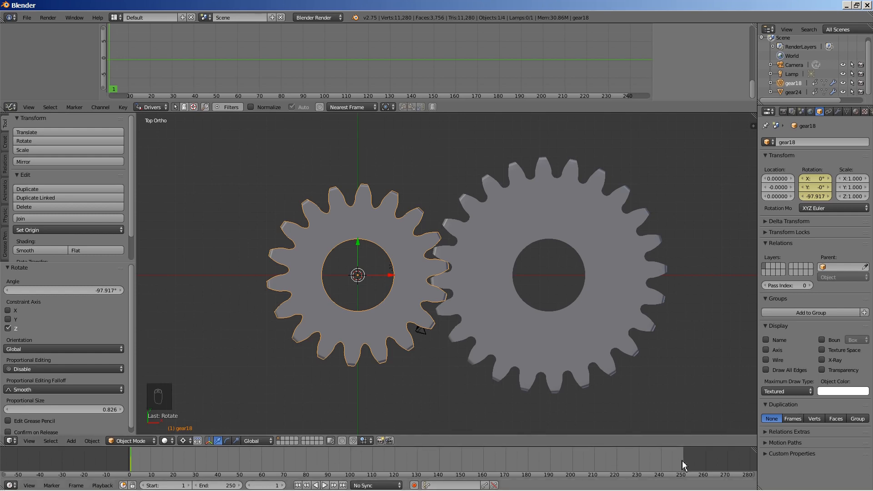
pyautogui.click(343, 485)
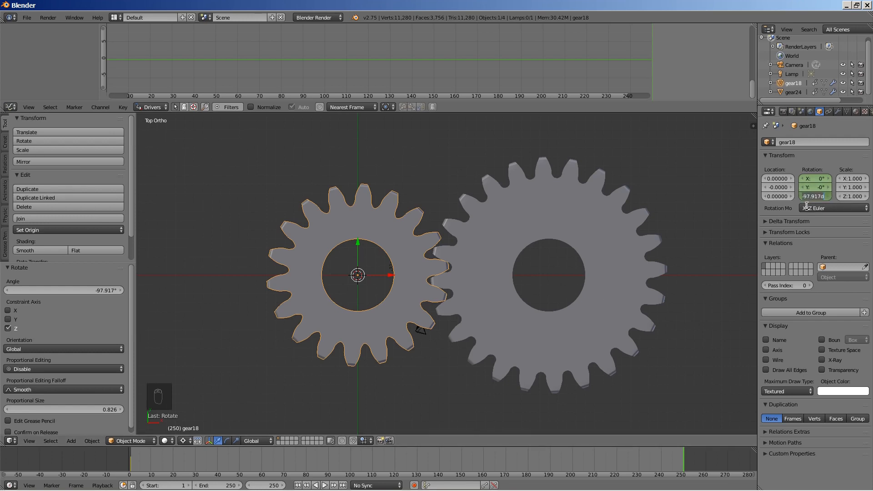
pyautogui.write('500')
pyautogui.press('Return')
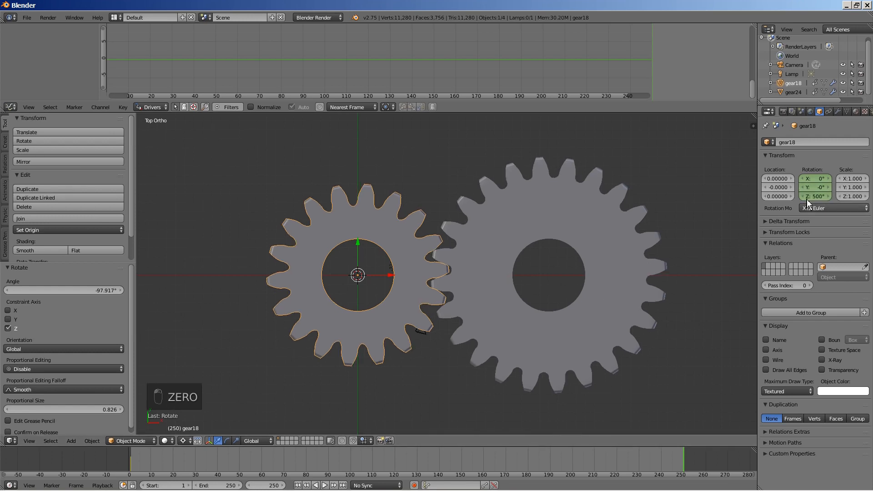
pyautogui.press('i')
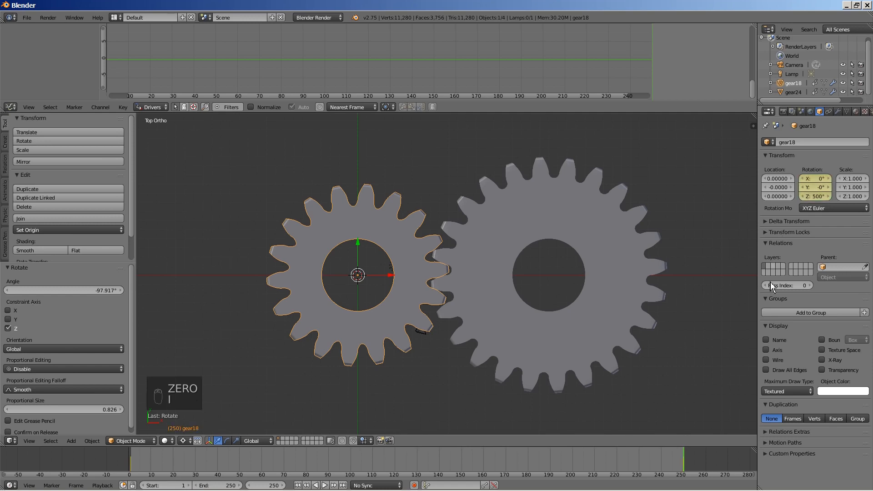
# Play the animation from the first frame, examine the meshing gears from oblique angles, and stop playback.
pyautogui.click(297, 485)
pyautogui.click(324, 485)
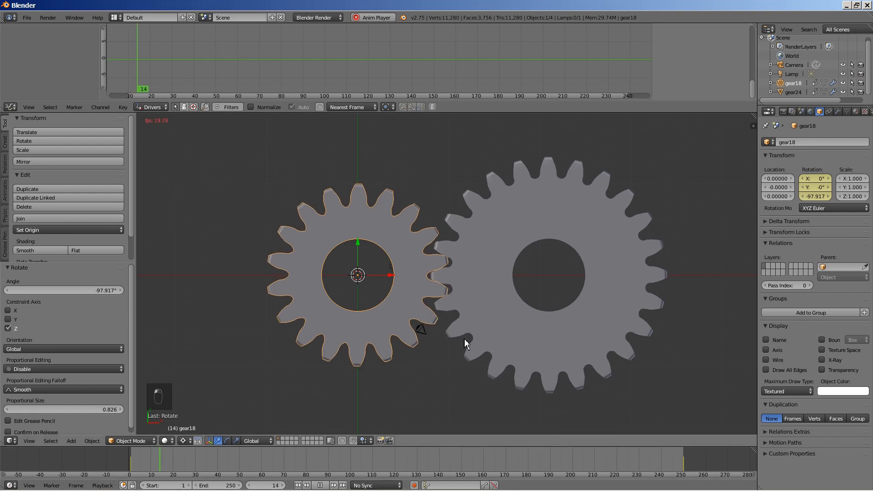
pyautogui.moveTo(464, 341); pyautogui.dragTo(500, 341, button='middle')
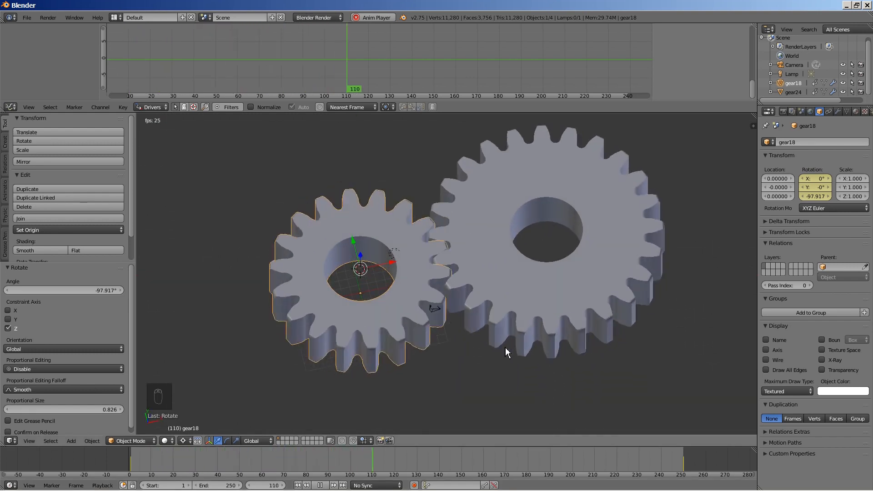
pyautogui.moveTo(505, 347); pyautogui.dragTo(466, 348, button='middle')
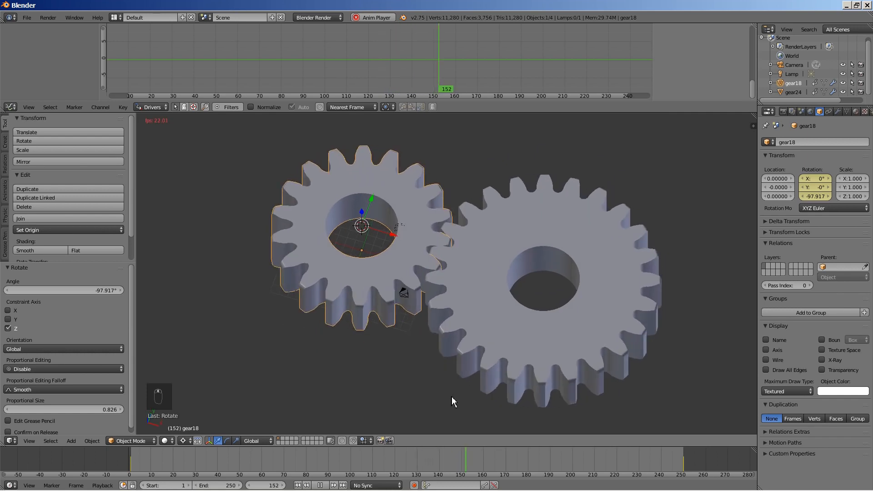
pyautogui.click(324, 485)
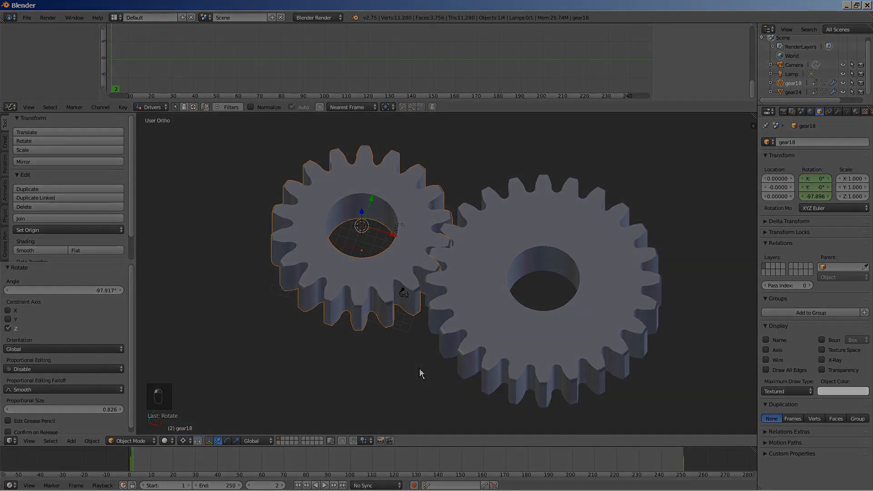